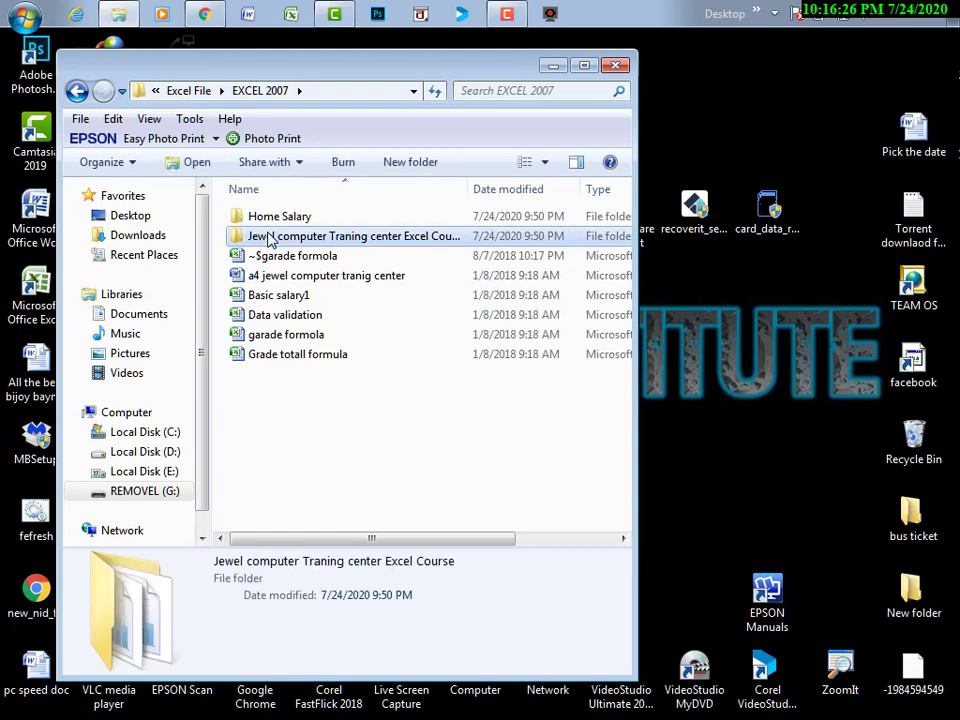
Open the SALARY SHEET 3 workbook from the Jewel computer Traning center Excel Course folder to view it, and close it
left_click(76, 91)
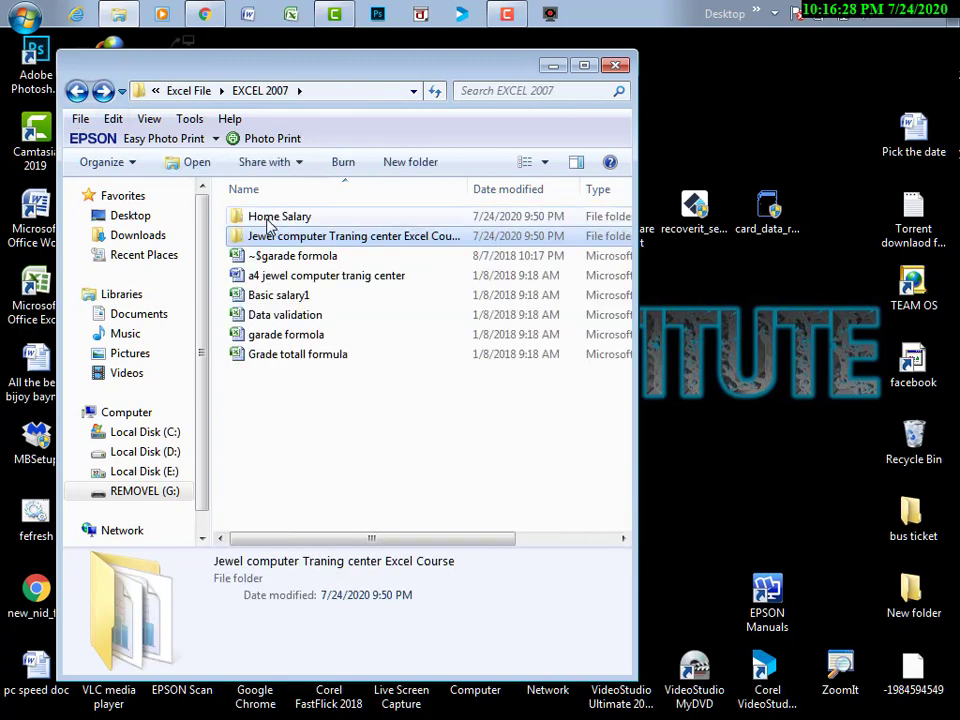
double_click(266, 236)
scroll(308, 330, "down", 5)
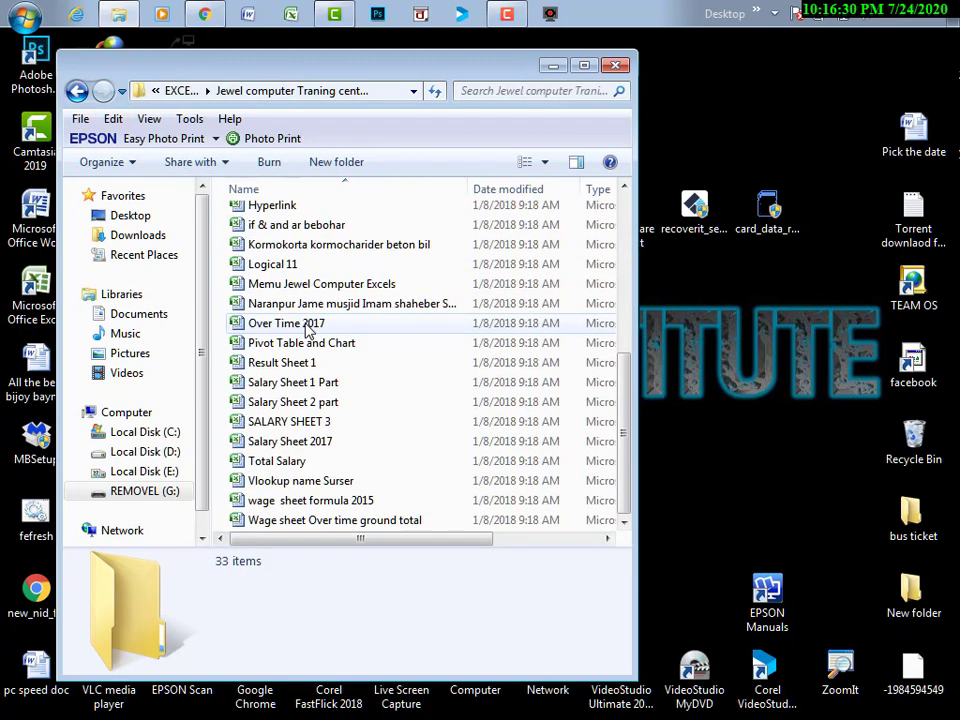
double_click(285, 421)
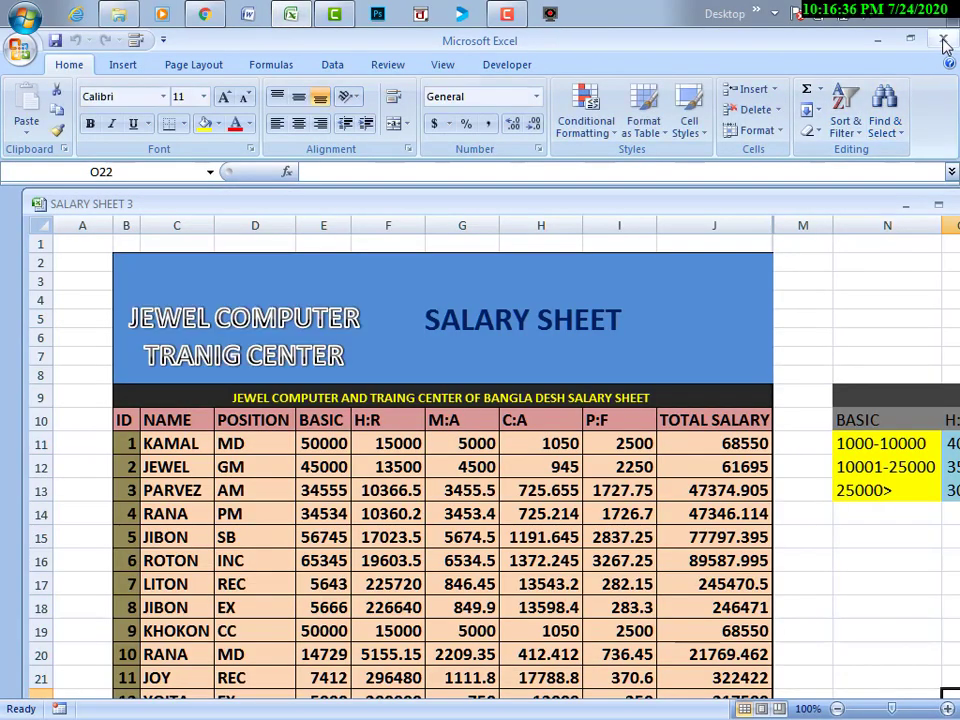
left_click(943, 41)
Maximize the folder window, turn on the file preview for Result Sheet 1 and widen the preview area
left_click(306, 365)
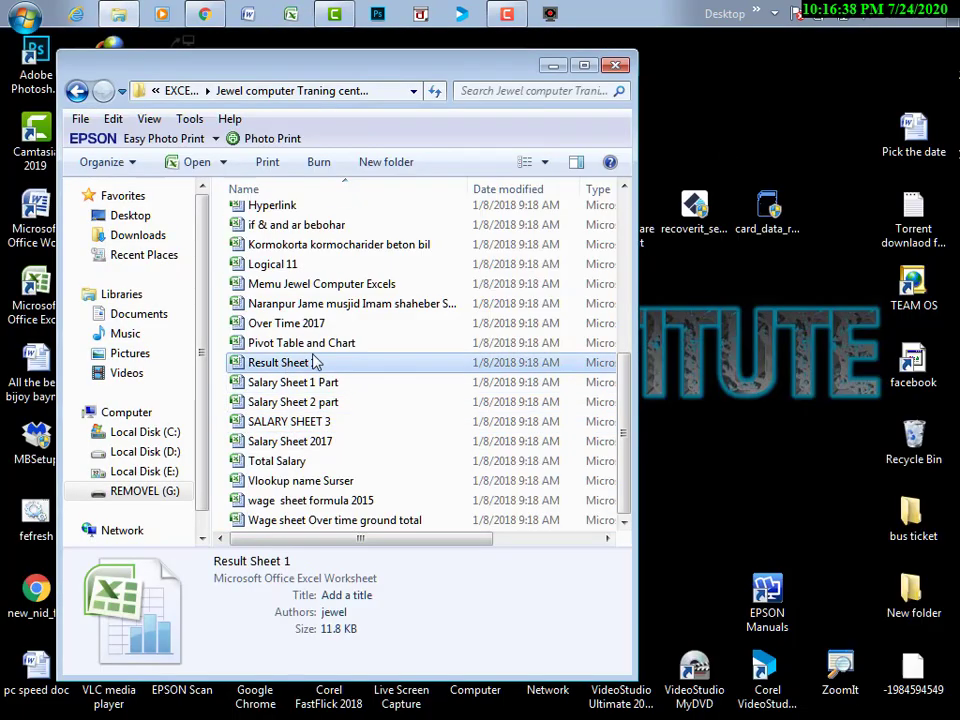
scroll(243, 318, "up", 2)
scroll(243, 316, "up", 3)
double_click(467, 70)
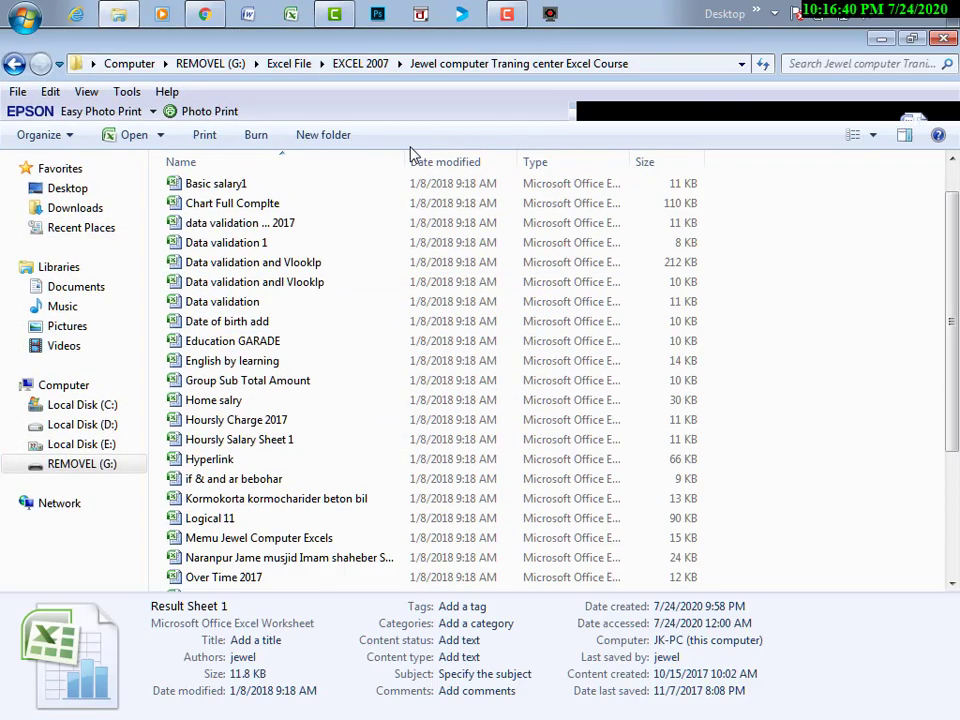
left_click(904, 134)
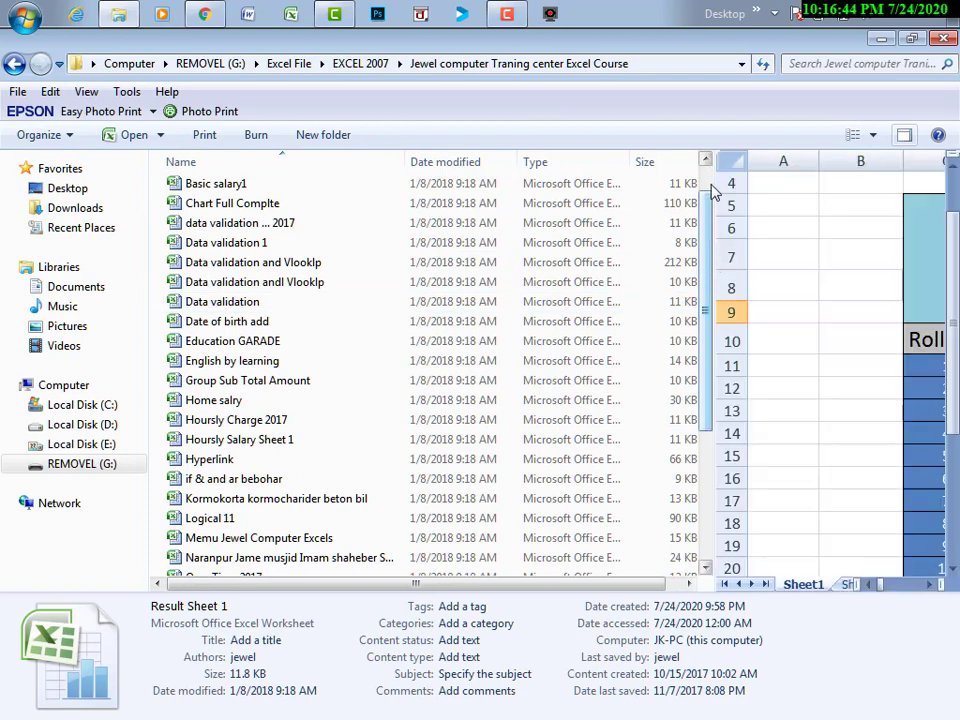
left_click(716, 456)
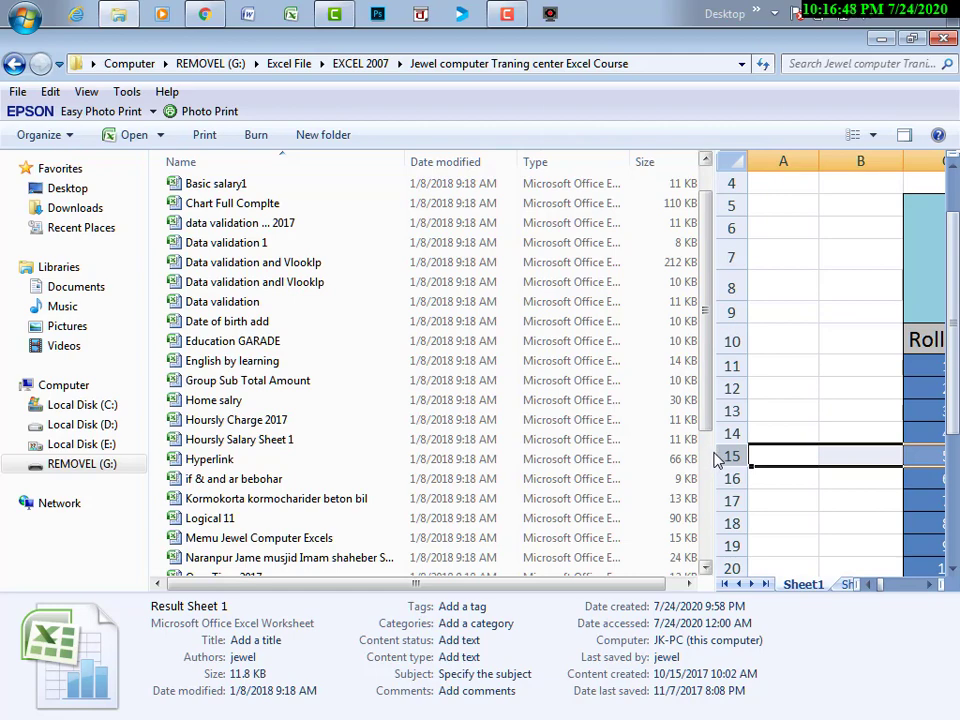
left_click_drag(710, 453, 338, 450)
Preview several workbooks in the Excel course folder and return to the EXCEL 2007 folder
left_click(200, 282)
left_click(223, 321)
left_click(214, 420)
left_click(212, 459)
left_click(14, 63)
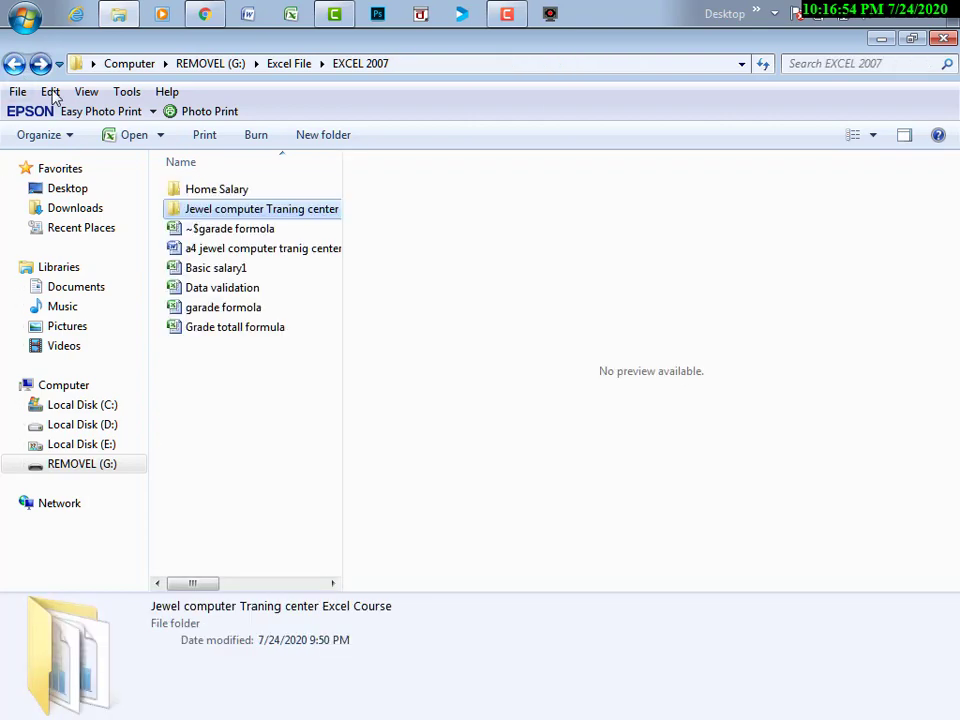
Preview the Home salry and Book1 (version 1) workbooks in the Home Salary folder and return to the REMOVEL (G:) root
double_click(234, 192)
left_click(206, 229)
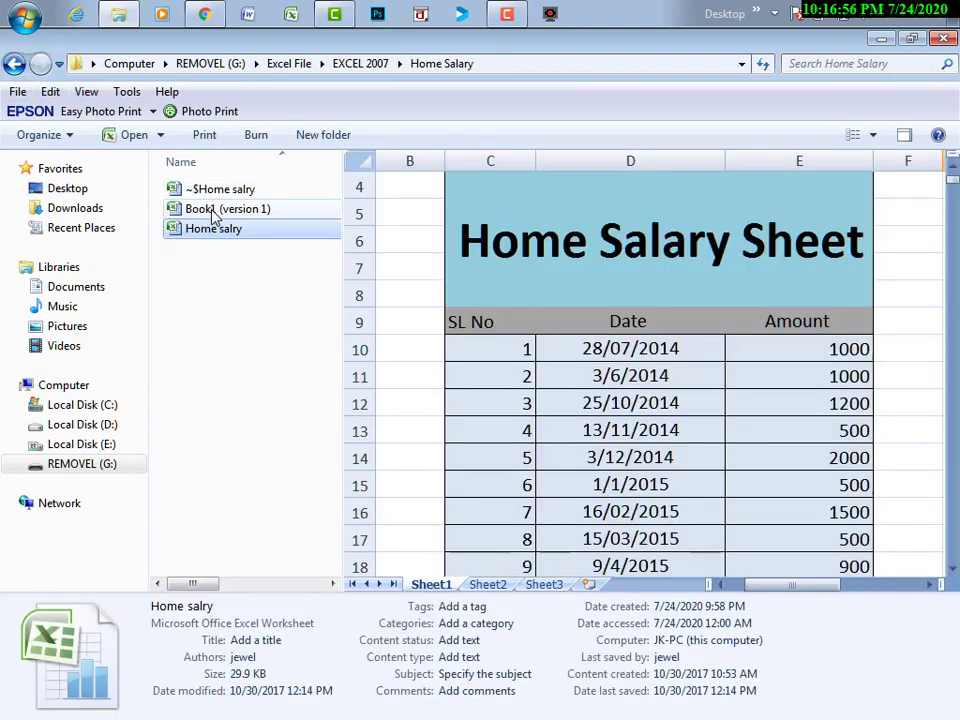
left_click(222, 211)
left_click(14, 63)
left_click(14, 63)
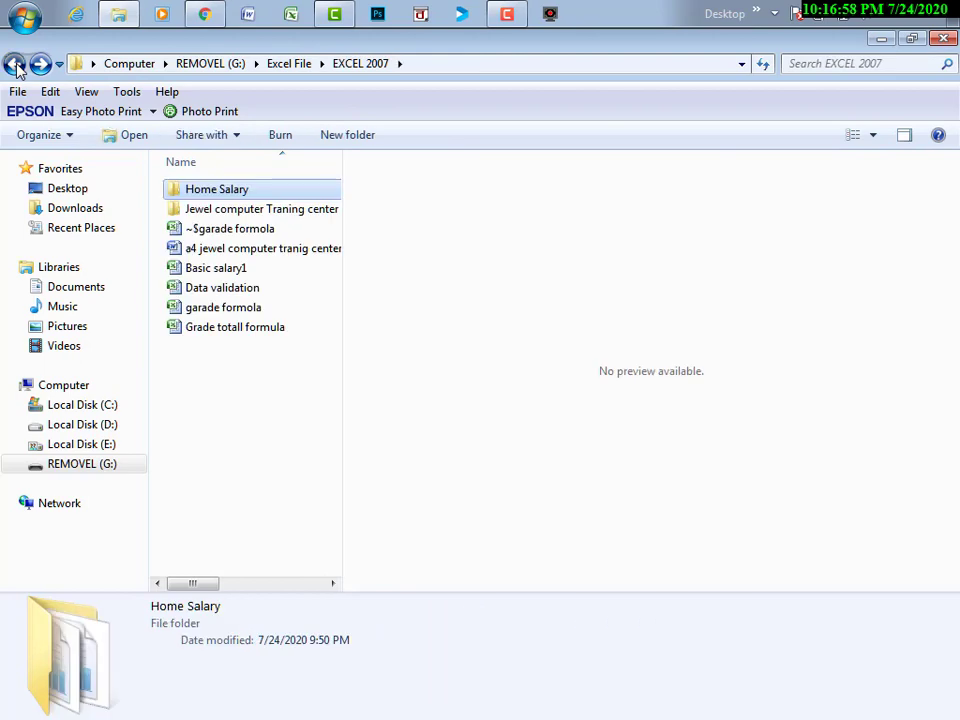
left_click(14, 63)
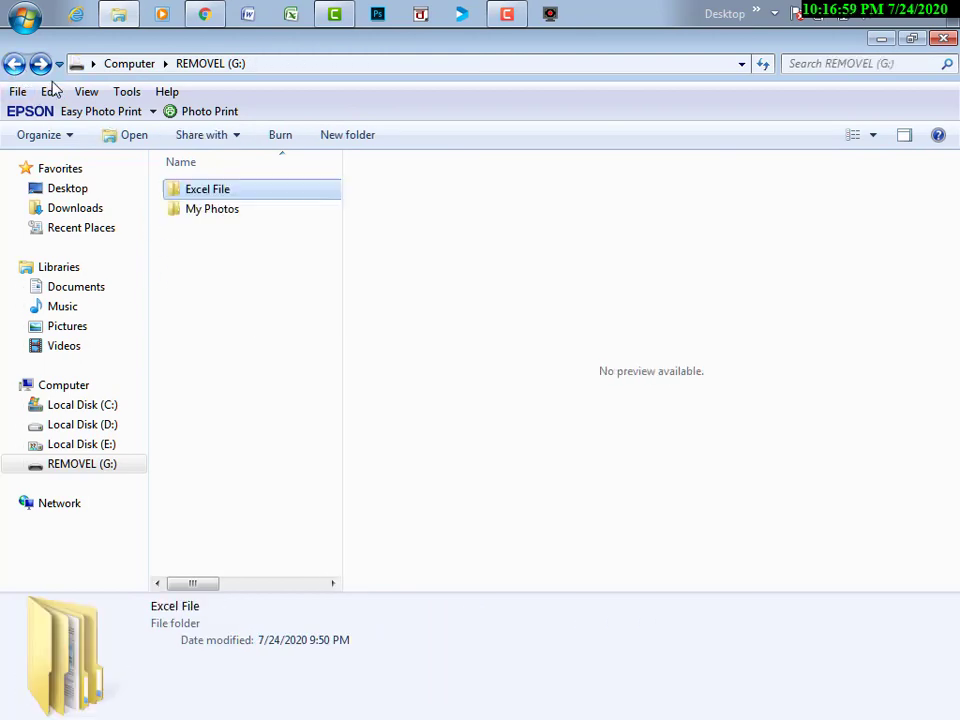
Preview the images in the My Photos folder one after another and return to the drive's root
double_click(199, 210)
left_click(210, 268)
left_click(205, 210)
left_click(204, 192)
left_click(207, 210)
left_click(203, 228)
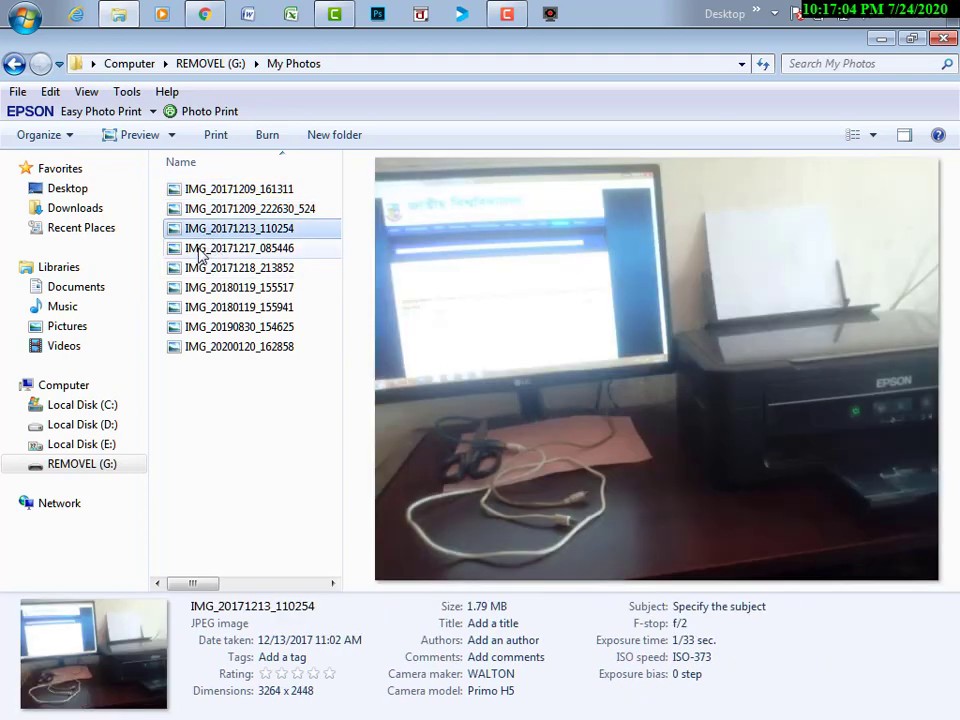
left_click(197, 248)
left_click(210, 268)
left_click(213, 308)
left_click(220, 345)
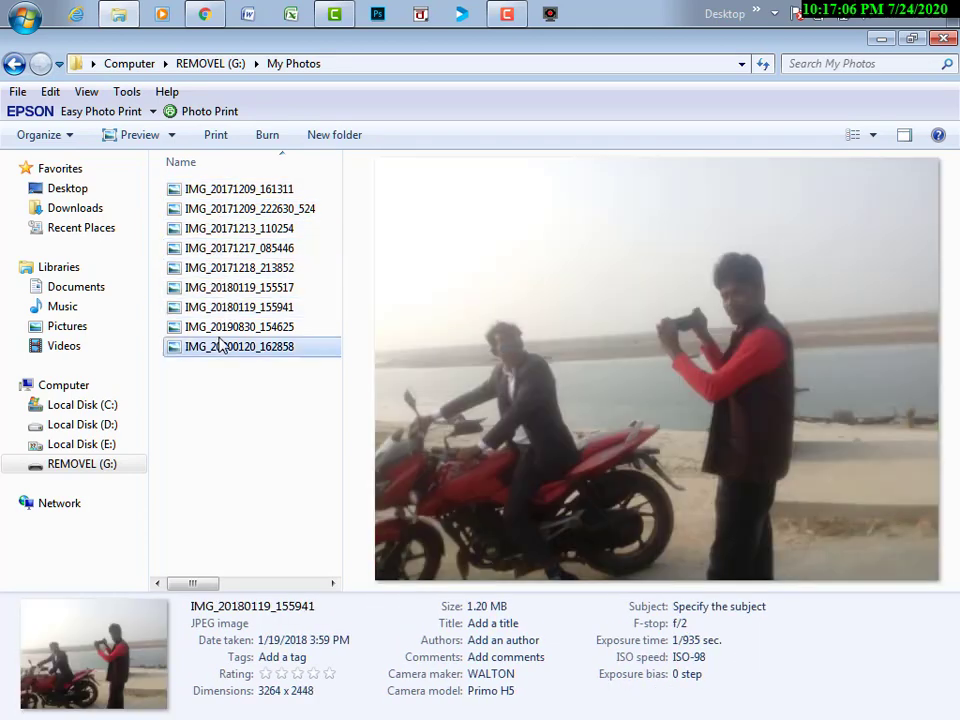
left_click(14, 64)
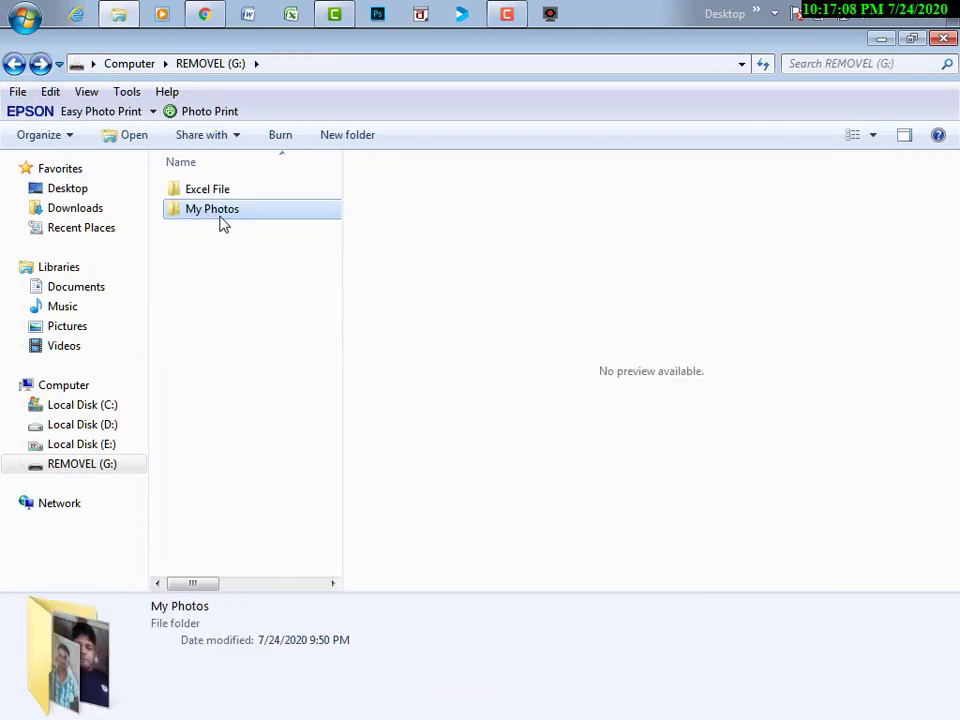
Look inside the Excel File folder, go back to Computer and reopen the REMOVEL (G:) drive
double_click(200, 189)
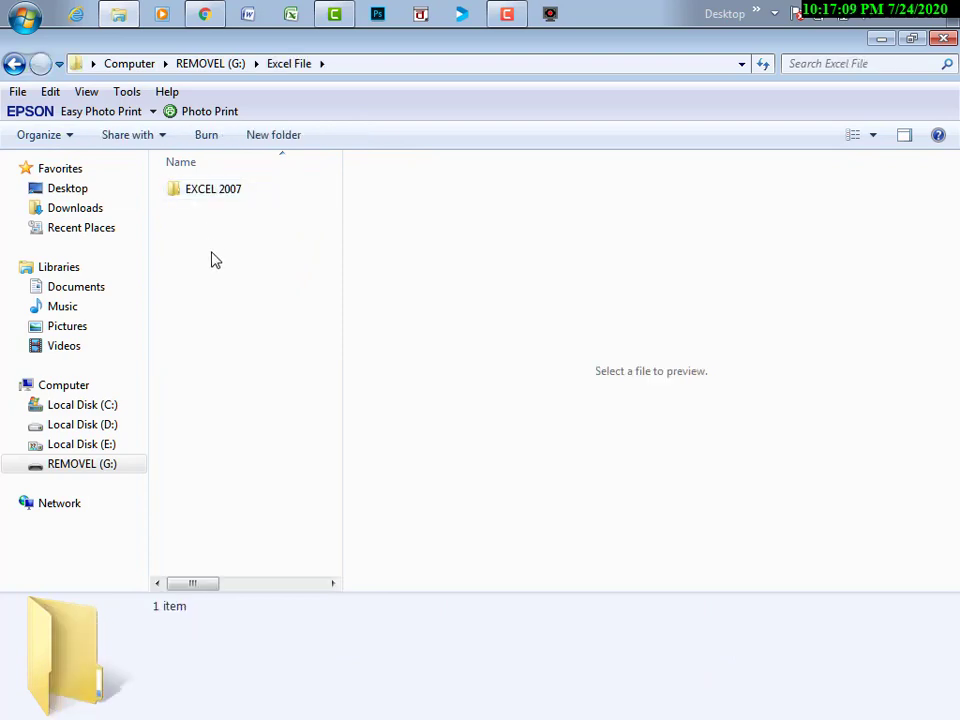
left_click(14, 64)
left_click(14, 64)
double_click(231, 440)
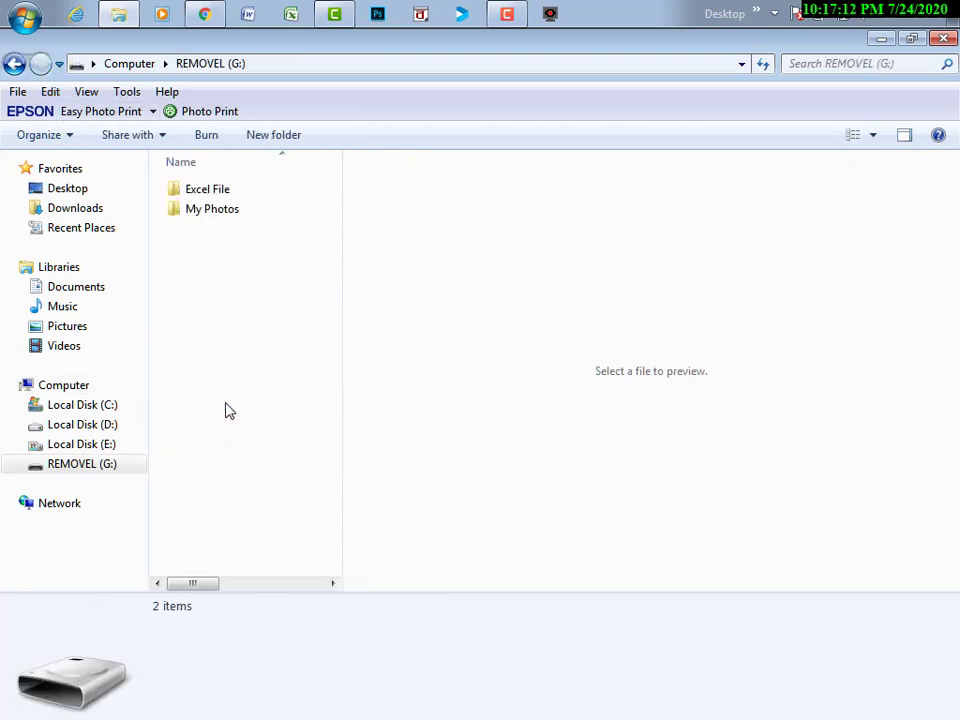
Delete the Excel File and My Photos folders from the REMOVEL (G:) drive
left_click_drag(280, 330, 208, 140)
right_click(215, 212)
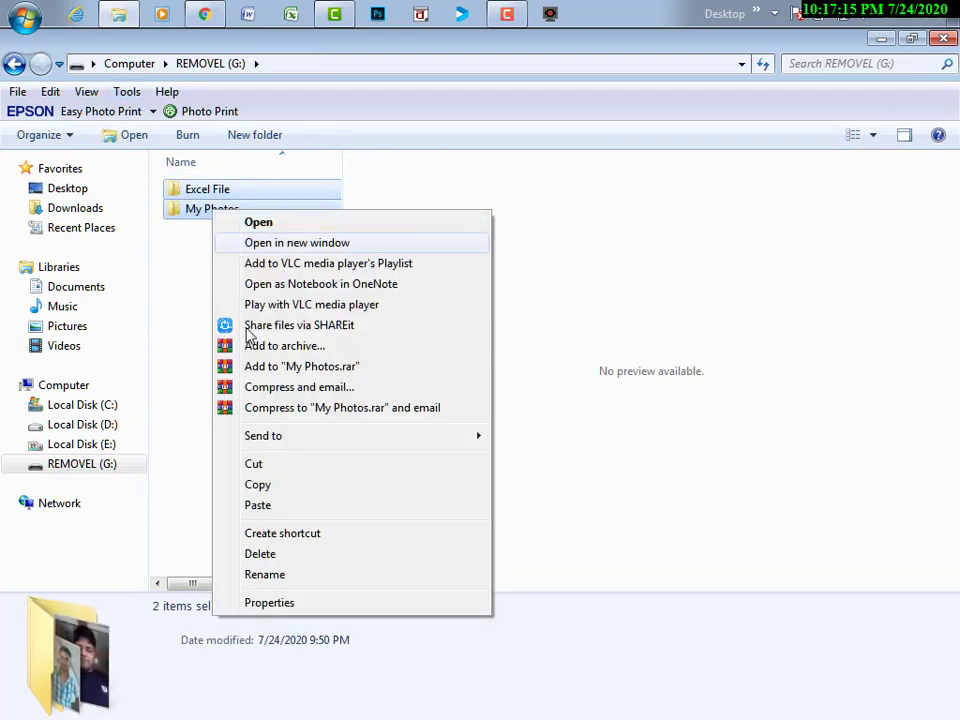
left_click(262, 555)
left_click(551, 400)
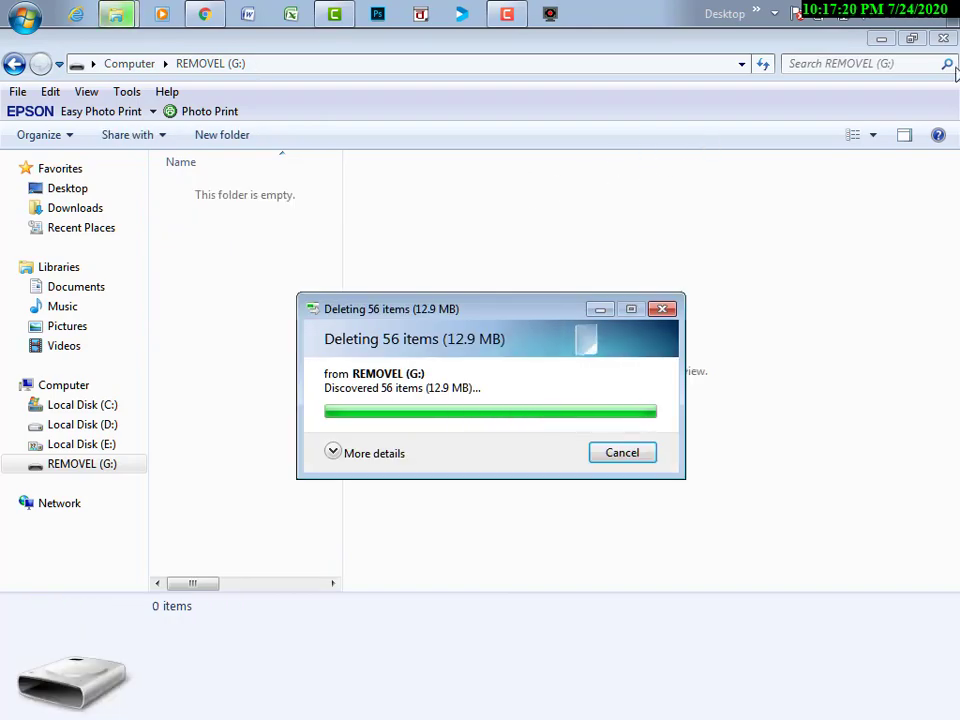
Reopen the REMOVEL (G:) drive from Computer to check its contents, and close the window
left_click(943, 39)
left_click(24, 16)
left_click(287, 280)
left_click(254, 446)
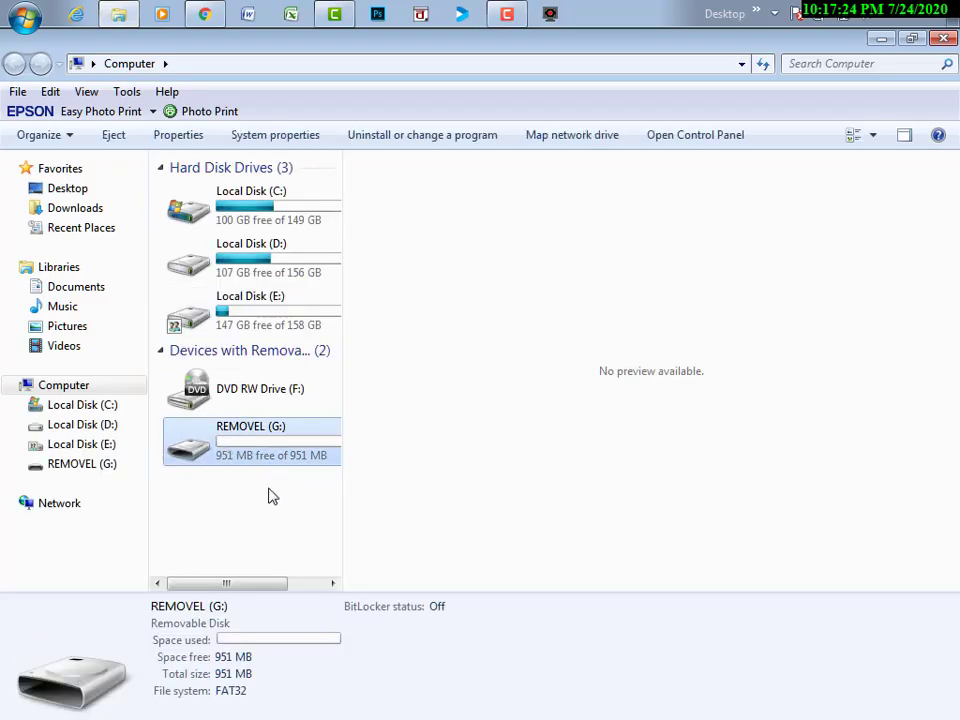
double_click(224, 451)
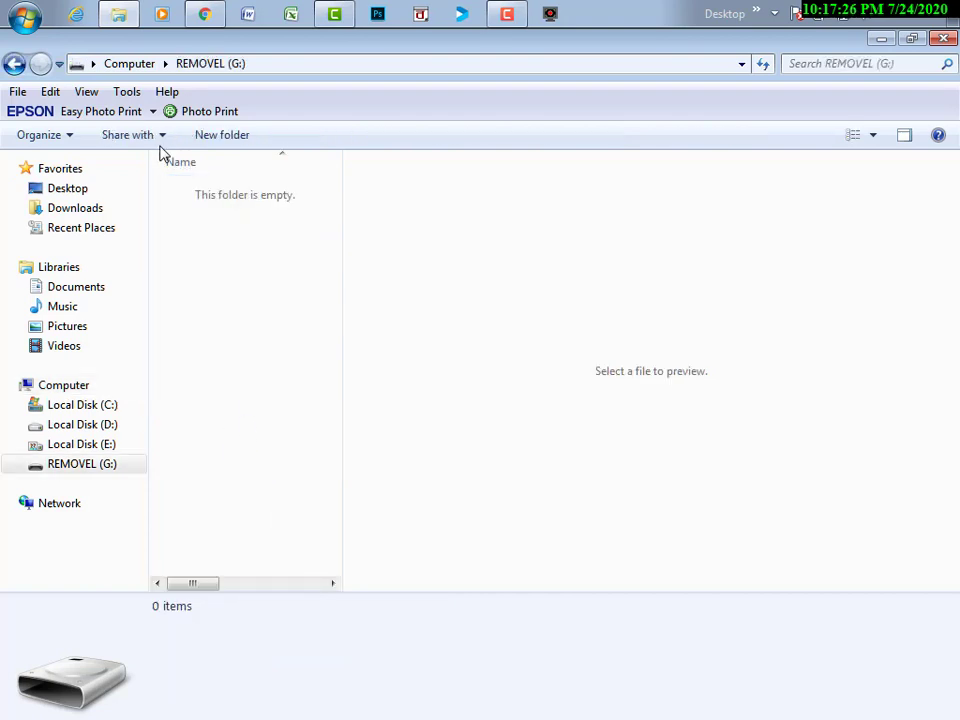
left_click(943, 39)
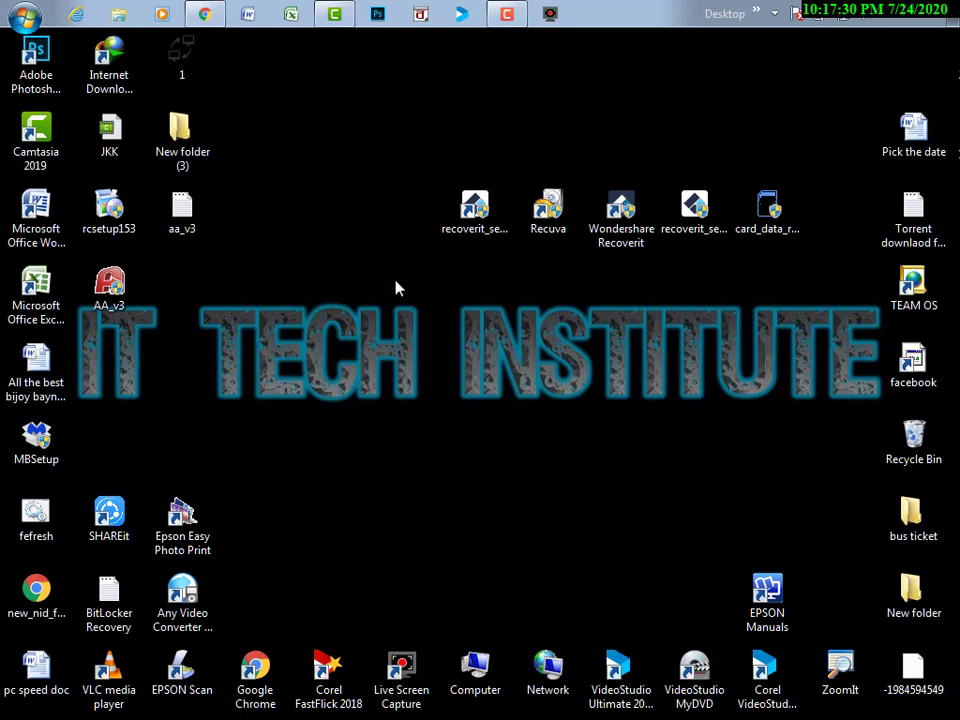
Refresh the desktop several times
right_click(350, 183)
left_click(400, 238)
right_click(351, 228)
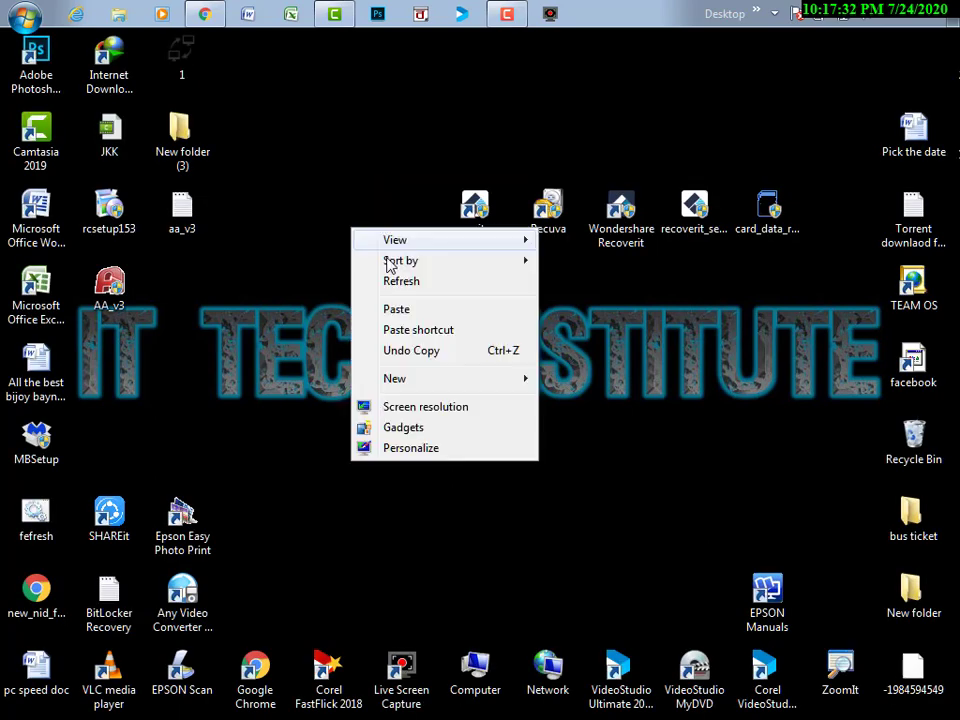
left_click(403, 283)
right_click(375, 218)
left_click(410, 269)
left_click_drag(401, 161, 742, 287)
left_click(670, 278)
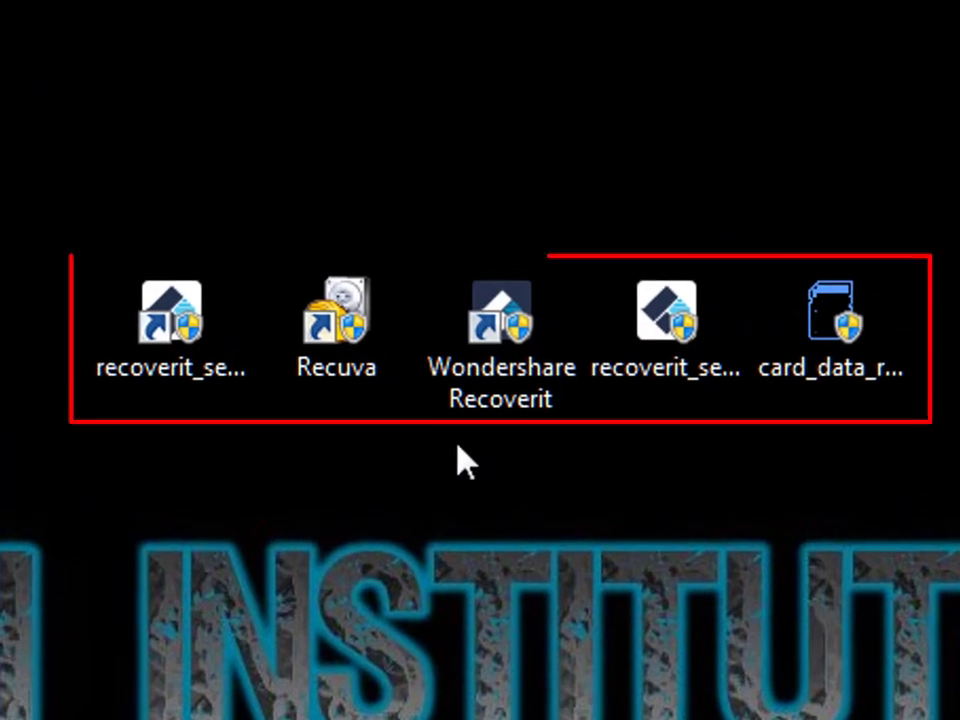
left_click_drag(23, 213, 90, 245)
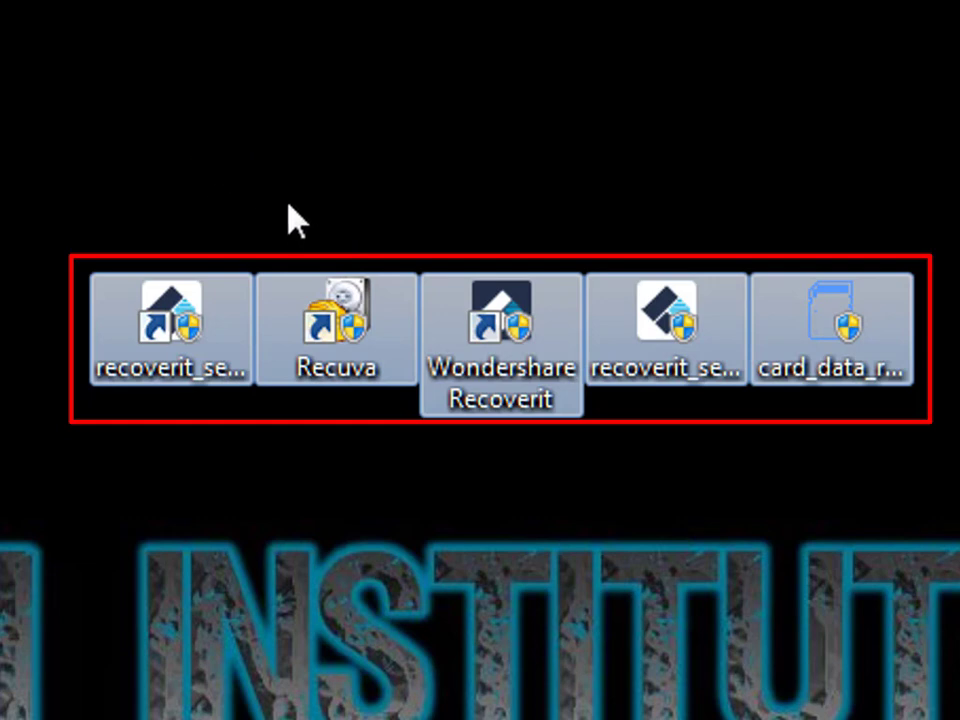
left_click(510, 493)
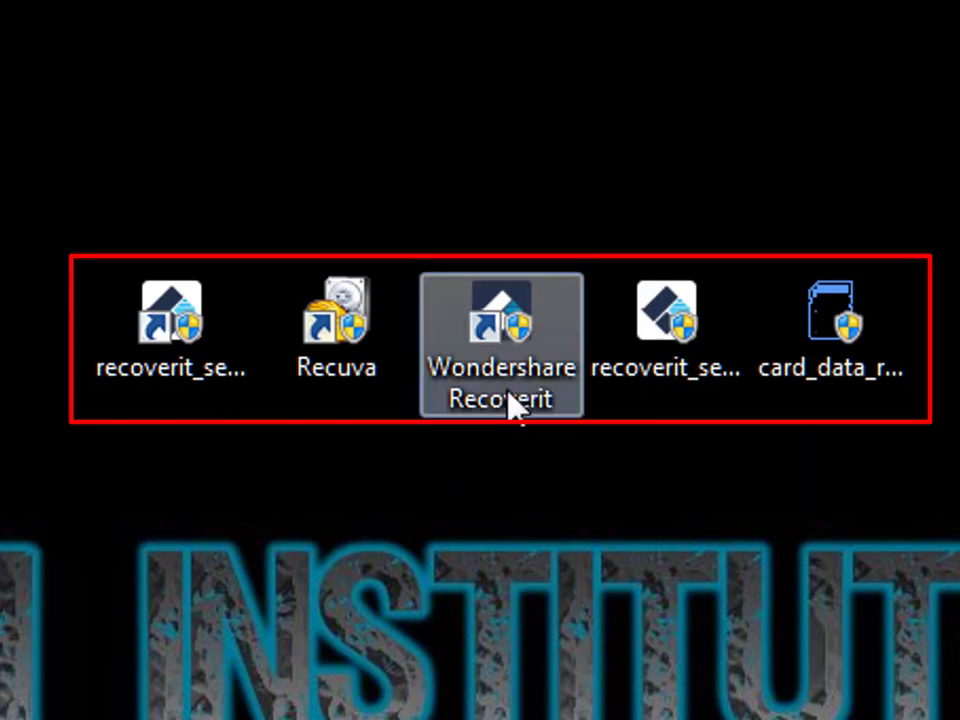
left_click(349, 396)
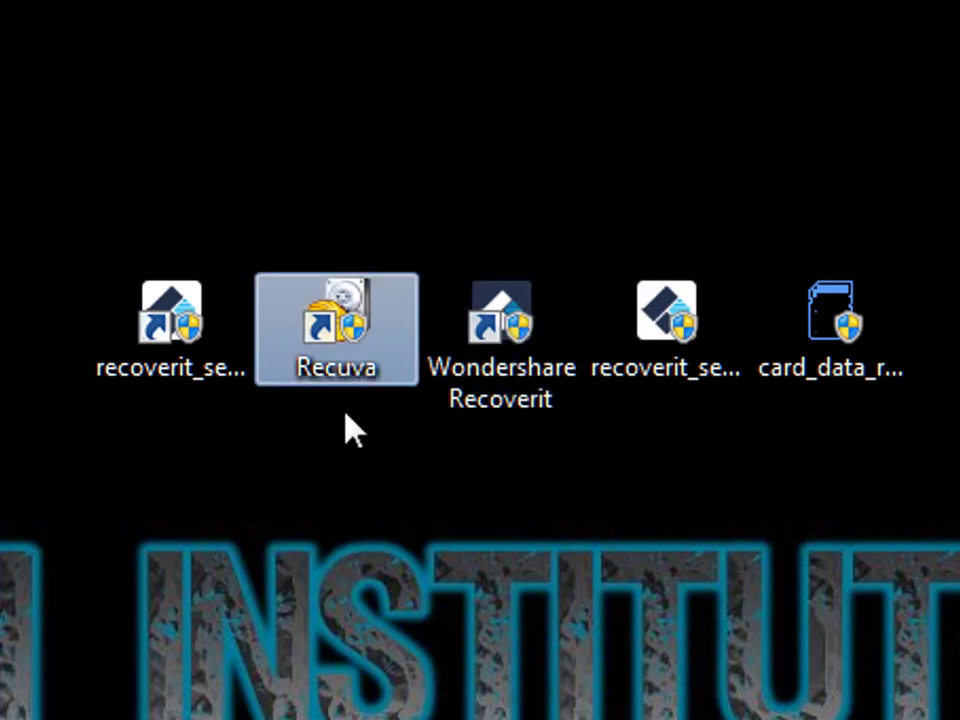
left_click(497, 413)
left_click(498, 395)
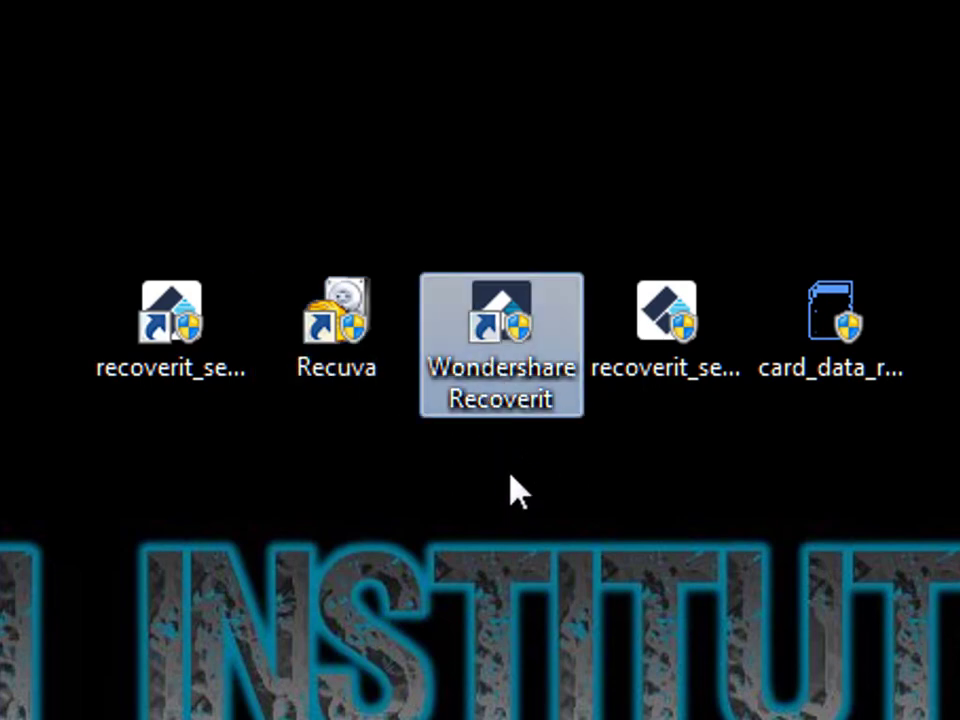
Launch Wondershare Recoverit and choose the external device REMOVEL (G:) as the recovery location
double_click(504, 364)
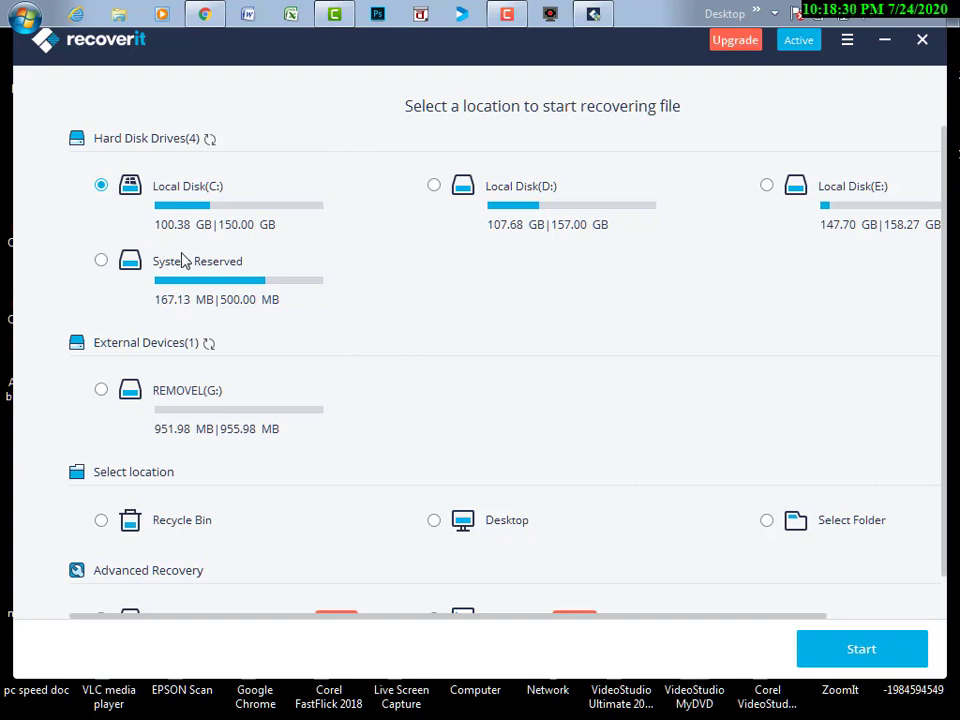
left_click(434, 187)
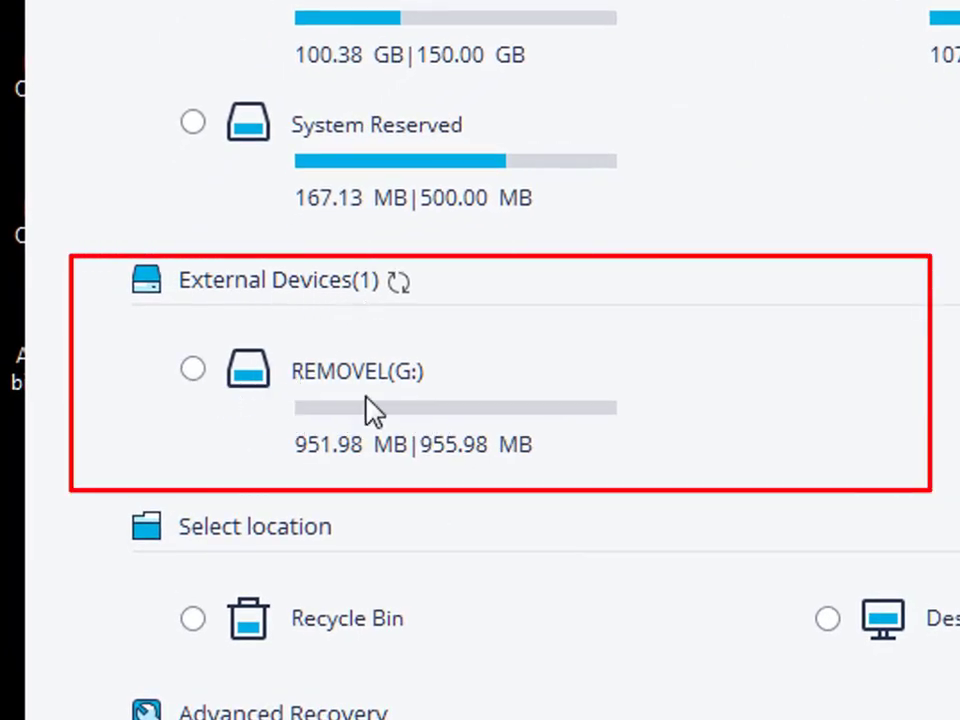
left_click(192, 372)
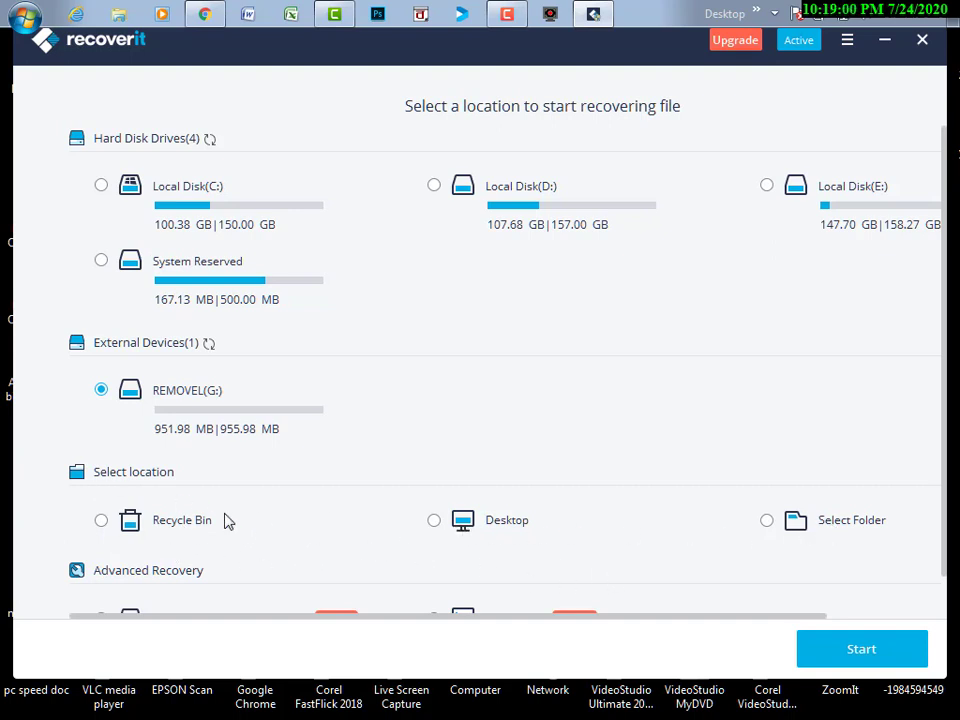
Minimize Recoverit, browse the Downloads, Recent Places, Documents, Videos and Pictures locations in Windows Explorer, and close the window
left_click(881, 43)
left_click_drag(252, 93, 756, 429)
left_click(24, 14)
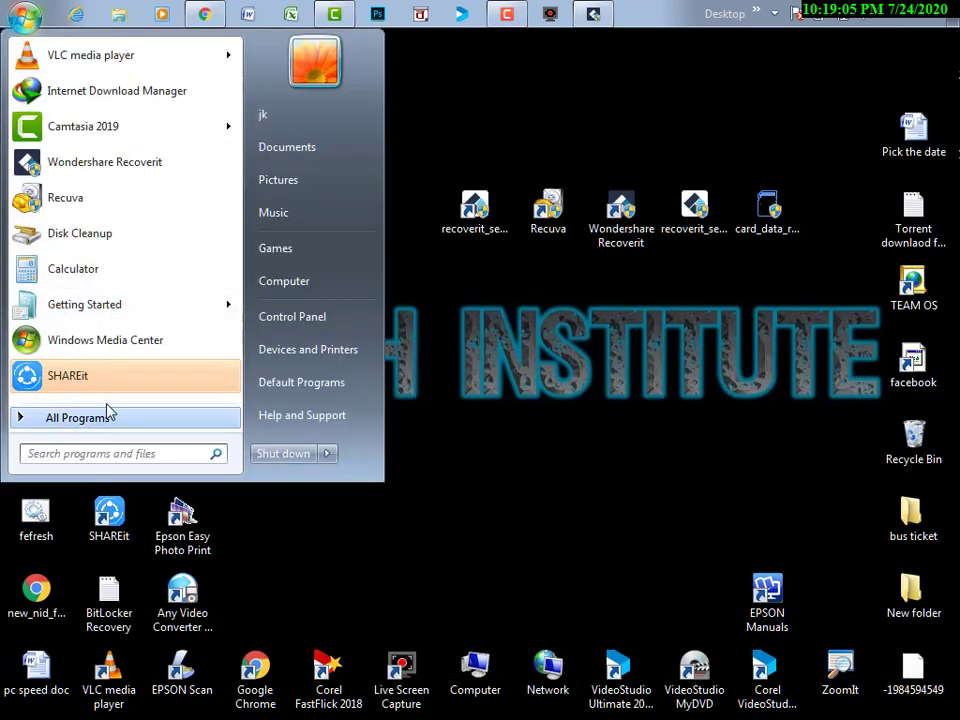
left_click(313, 284)
left_click(75, 207)
left_click(66, 230)
left_click(64, 287)
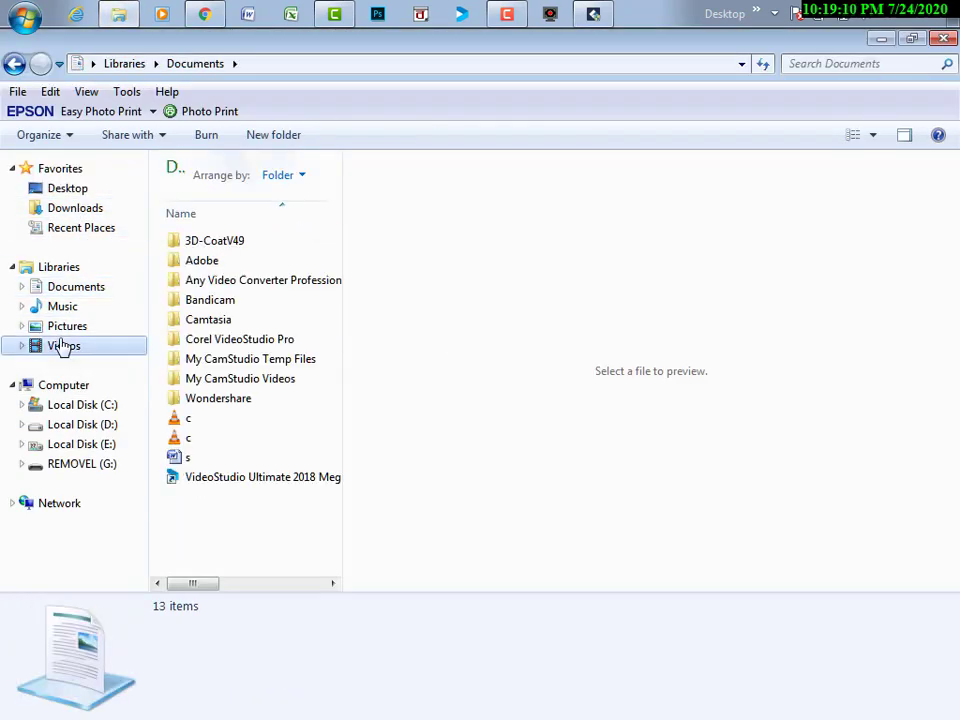
left_click(63, 345)
left_click(67, 326)
left_click(950, 40)
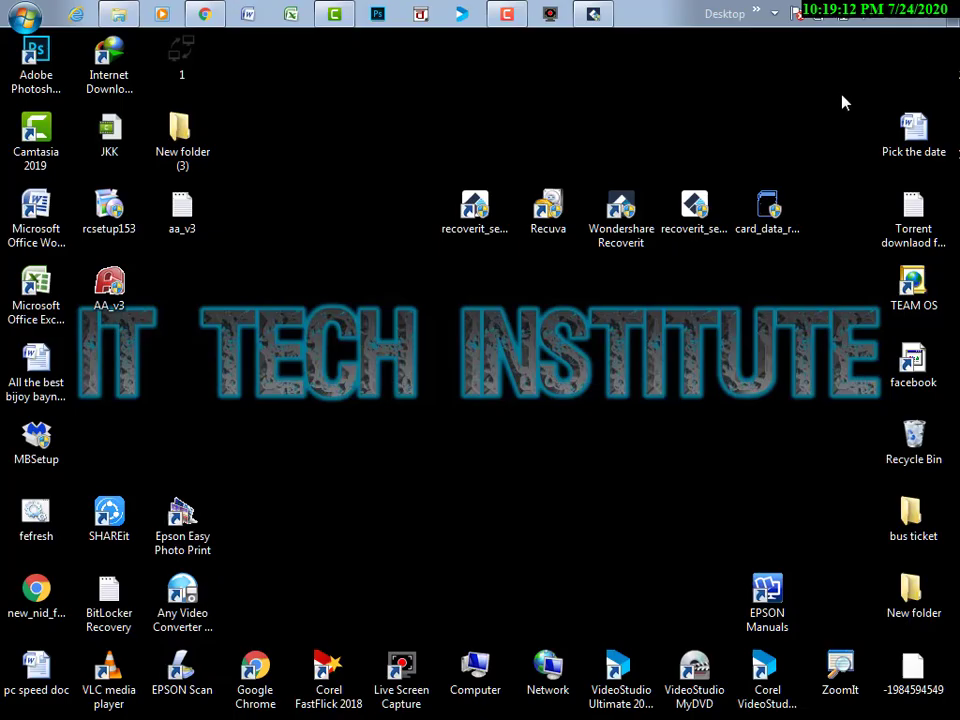
Restore the Recoverit window and close the program
left_click(593, 13)
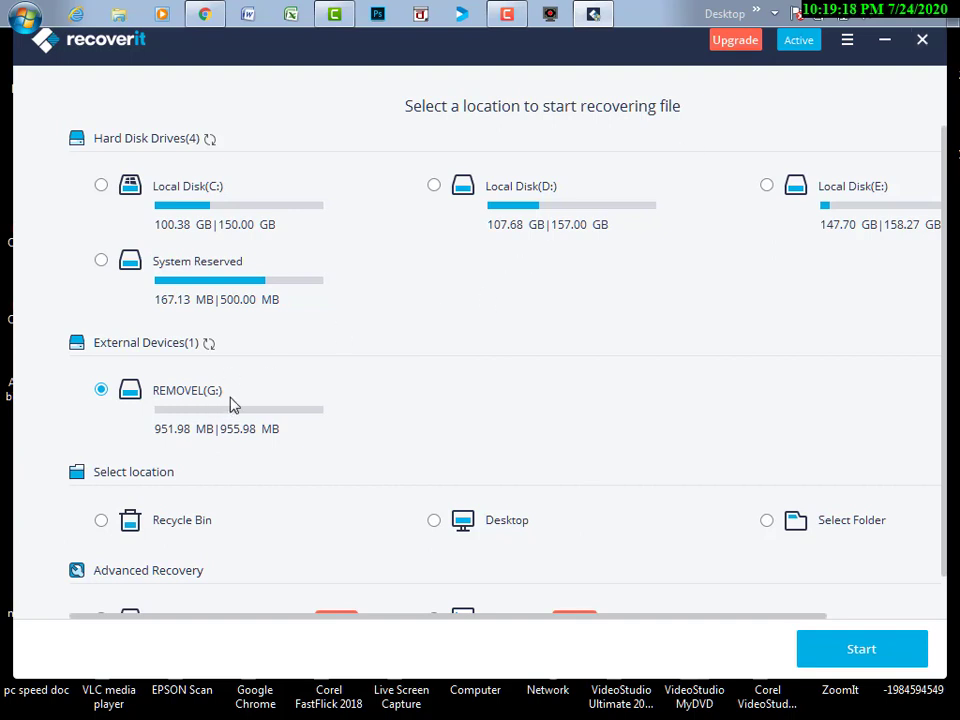
left_click(922, 42)
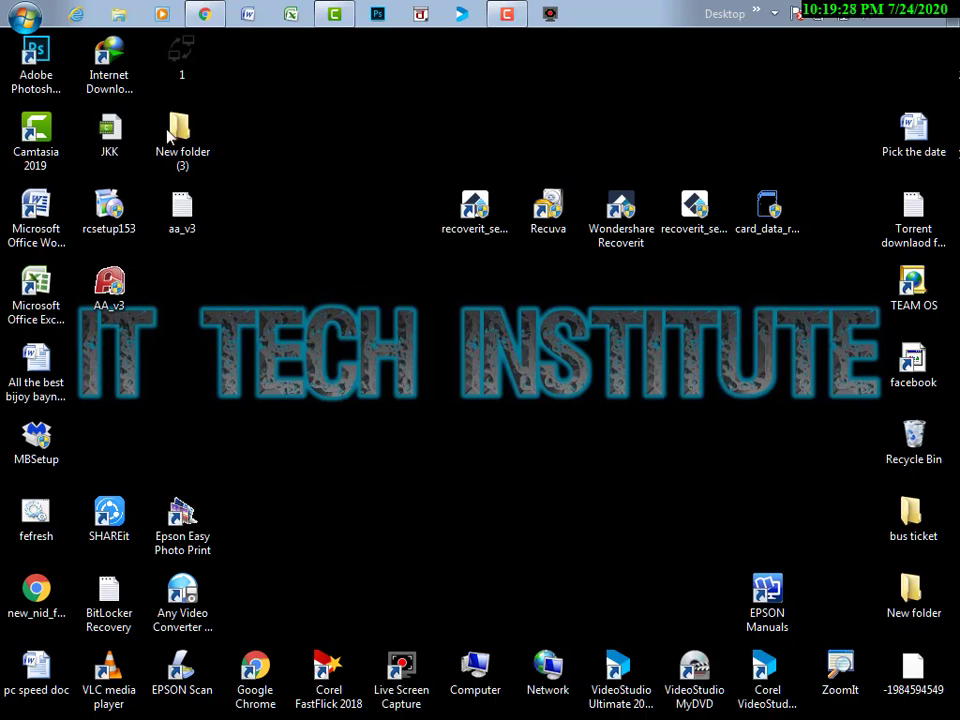
Inspect the contents of the REMOVEL (G:) drive and the desktop folder New folder (3), closing each window
key("super")
left_click(283, 279)
double_click(229, 443)
left_click_drag(237, 410, 270, 420)
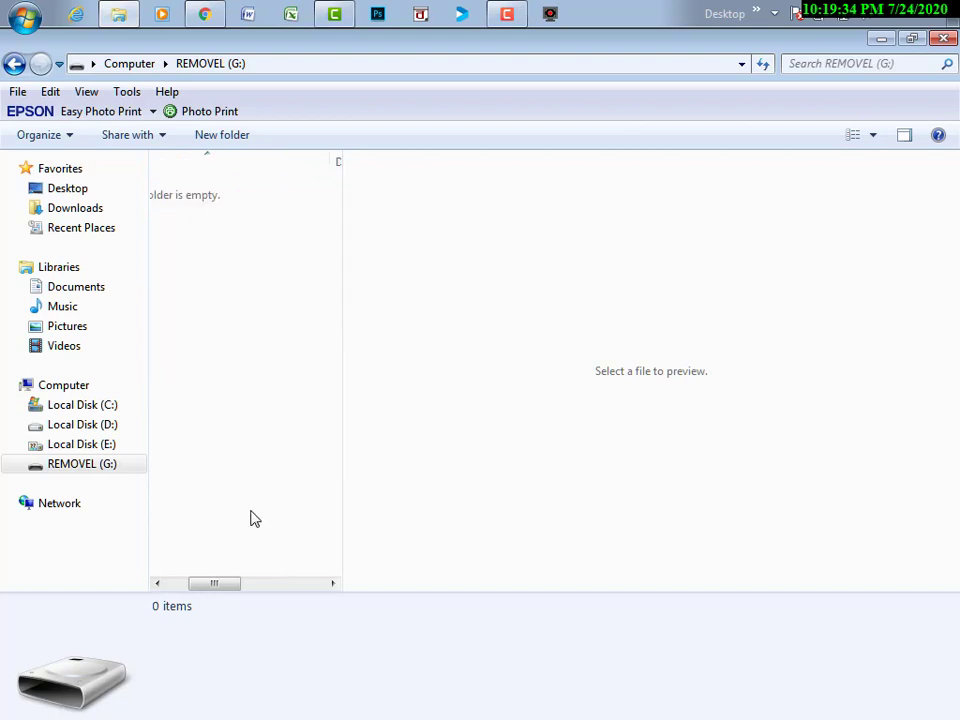
left_click_drag(212, 584, 157, 585)
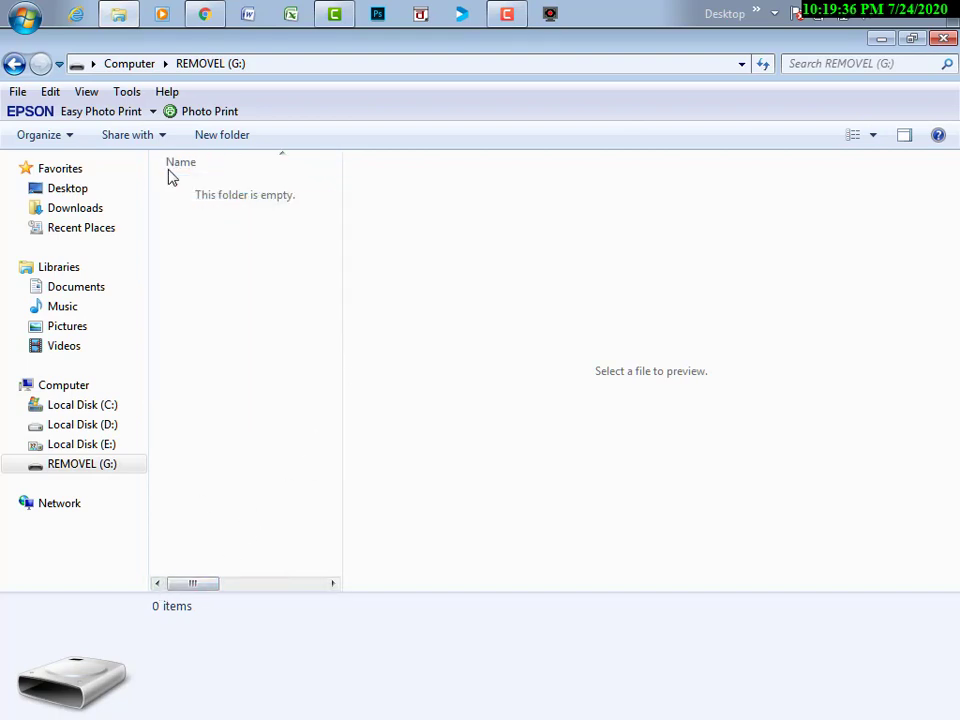
left_click(943, 38)
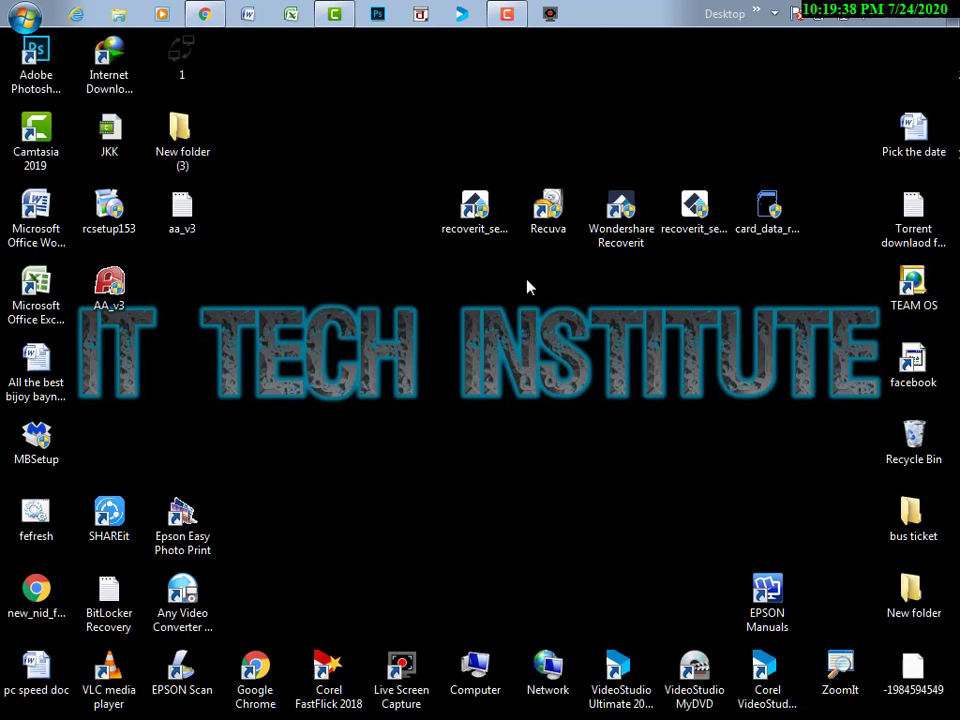
double_click(182, 130)
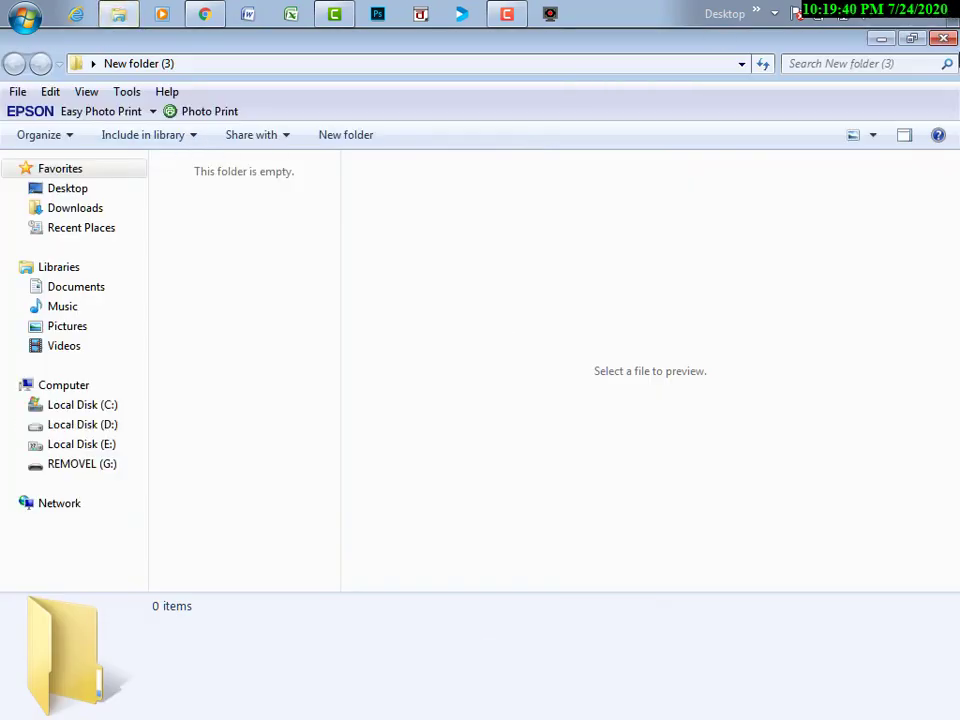
left_click(944, 40)
Launch Recuva and set its recovery wizard to look for All Files
double_click(548, 210)
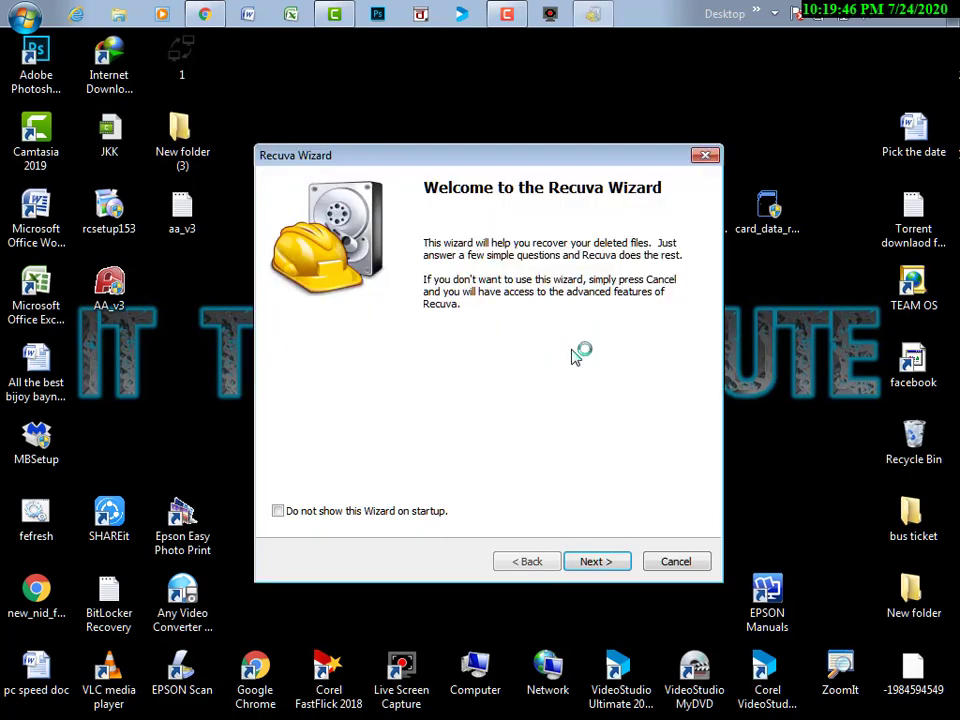
left_click(590, 558)
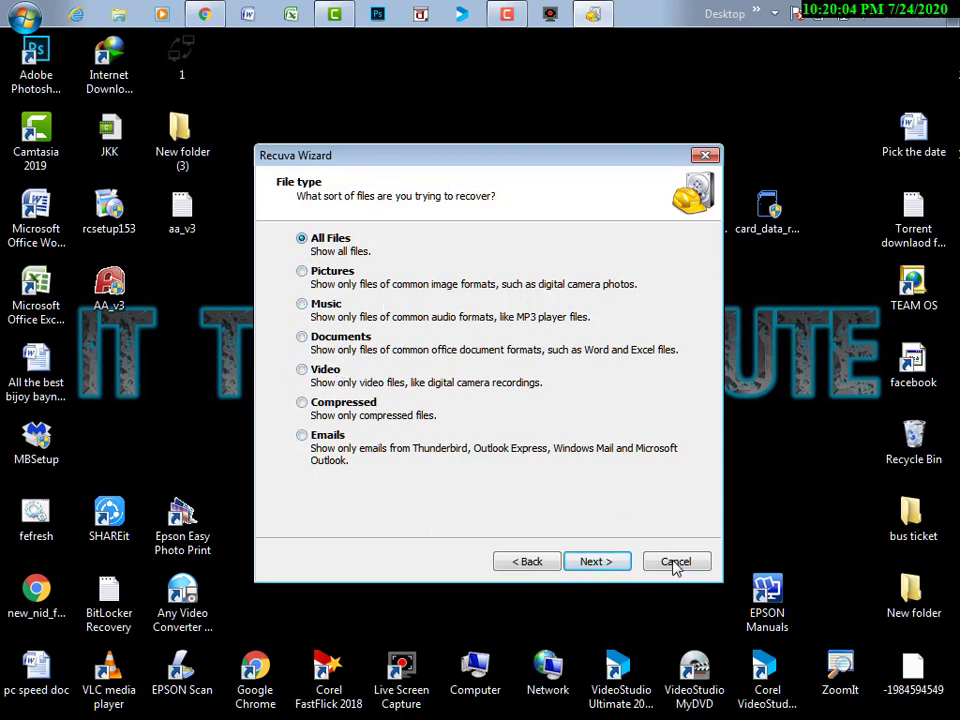
left_click(590, 562)
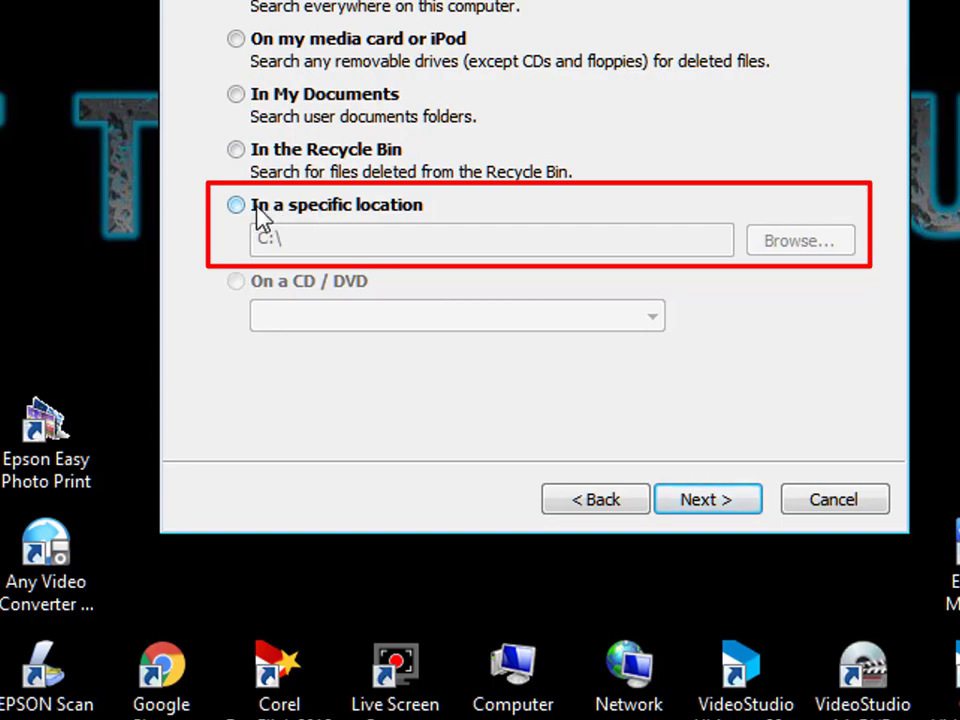
Set the wizard's specific search location to the REMOVEL (G:) drive and start the scan for deleted files
left_click(236, 206)
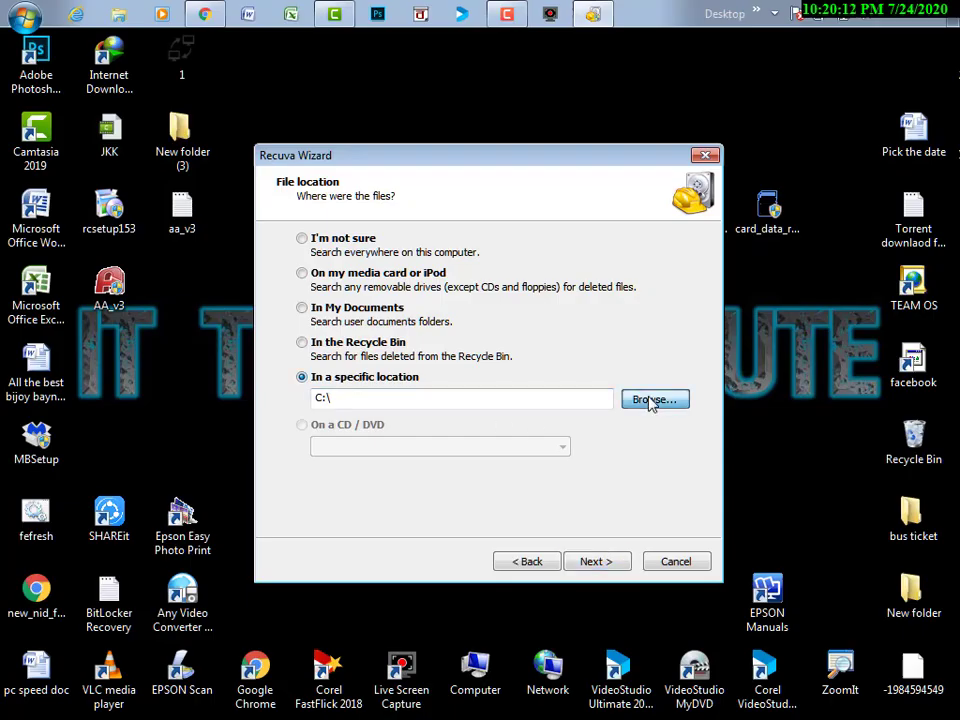
left_click(793, 240)
left_click_drag(615, 338, 613, 425)
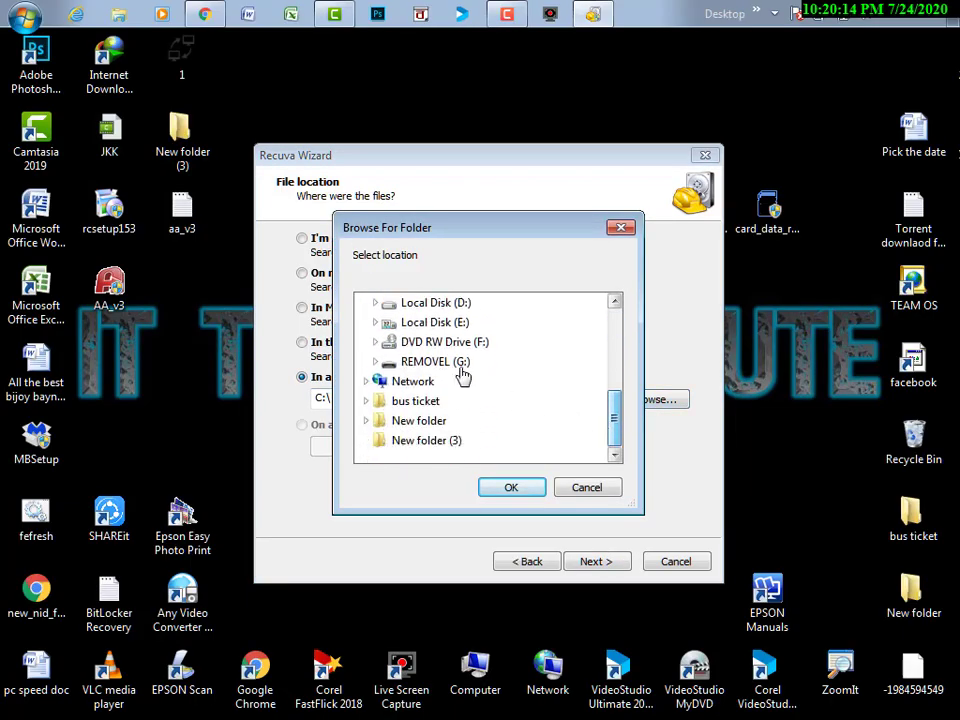
left_click(428, 364)
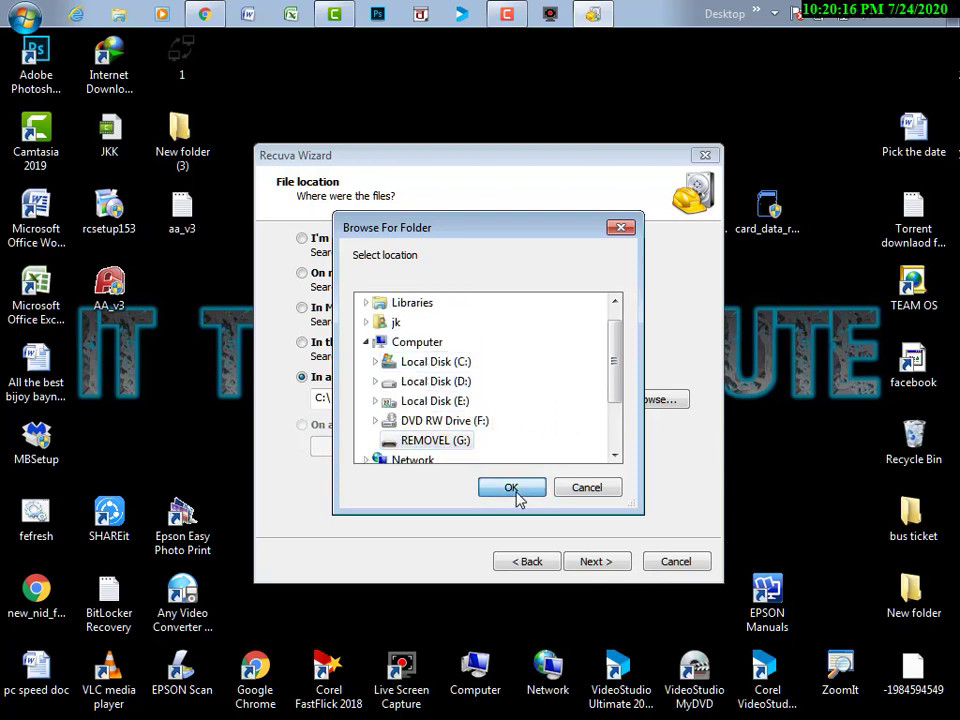
left_click(512, 487)
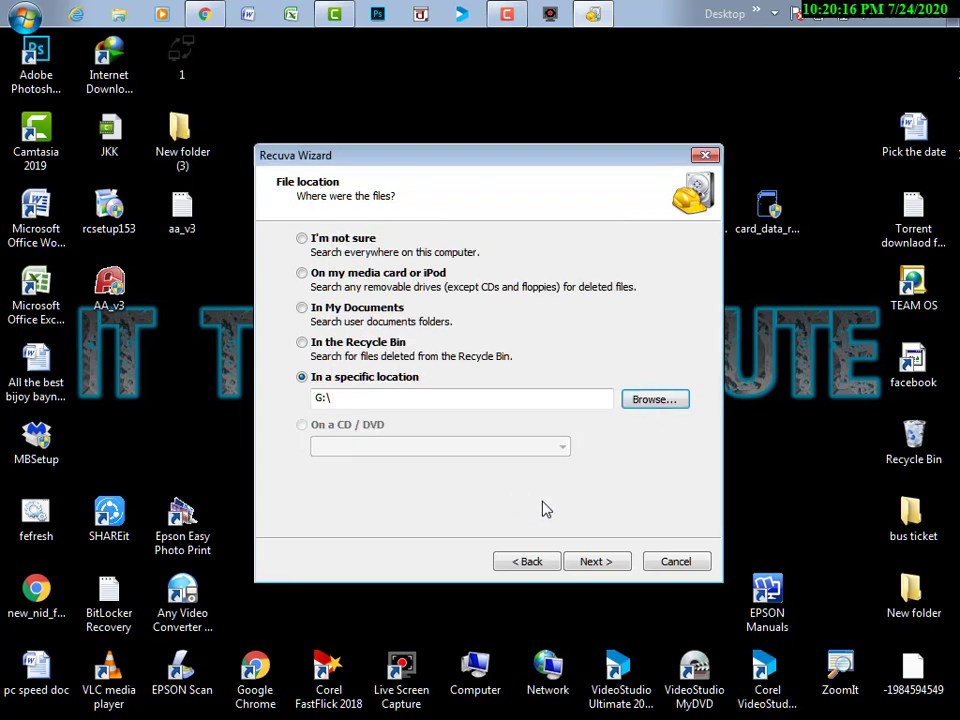
left_click(592, 563)
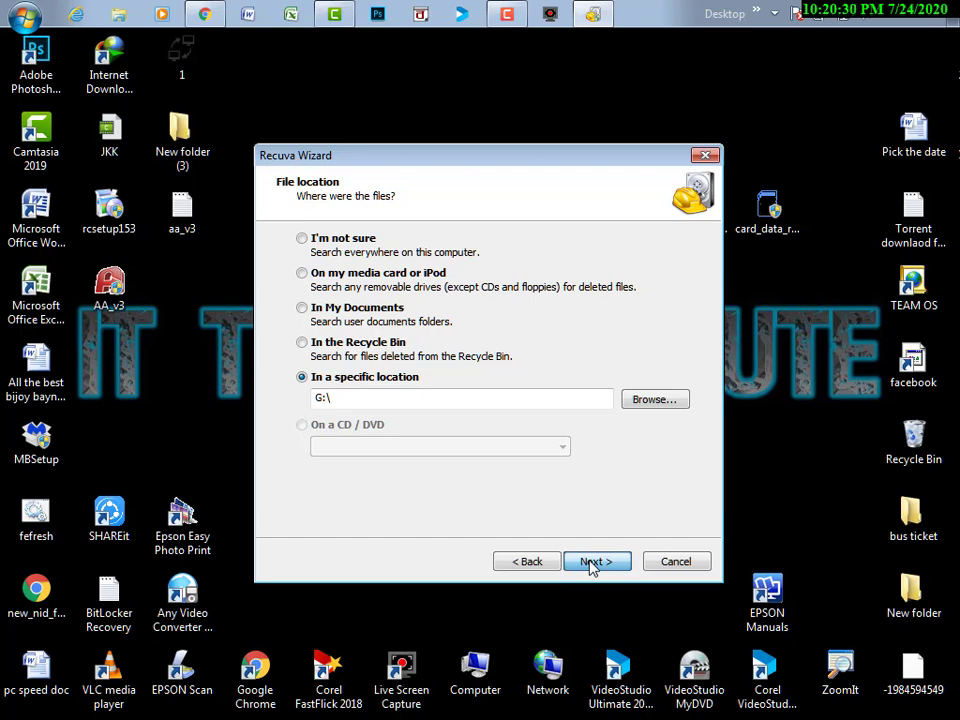
left_click(592, 563)
left_click(596, 563)
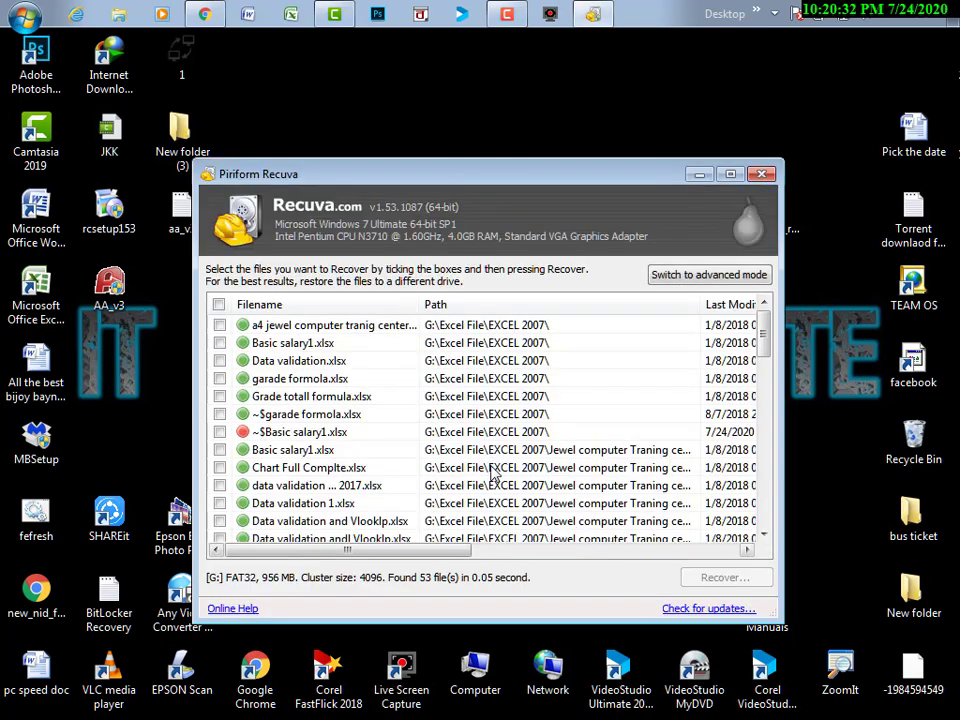
Look through the list of found Excel files and photos with their original paths
left_click_drag(768, 345, 745, 335)
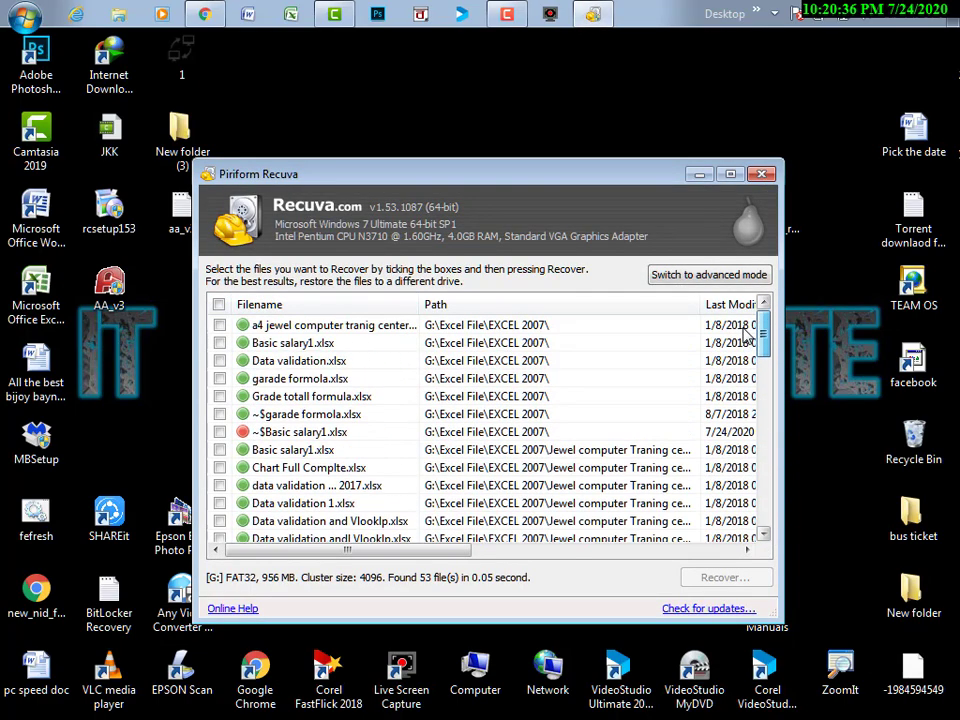
scroll(745, 335, "down", 10)
scroll(733, 378, "up", 5)
scroll(733, 378, "up", 3)
scroll(490, 375, "down", 1)
left_click(276, 386)
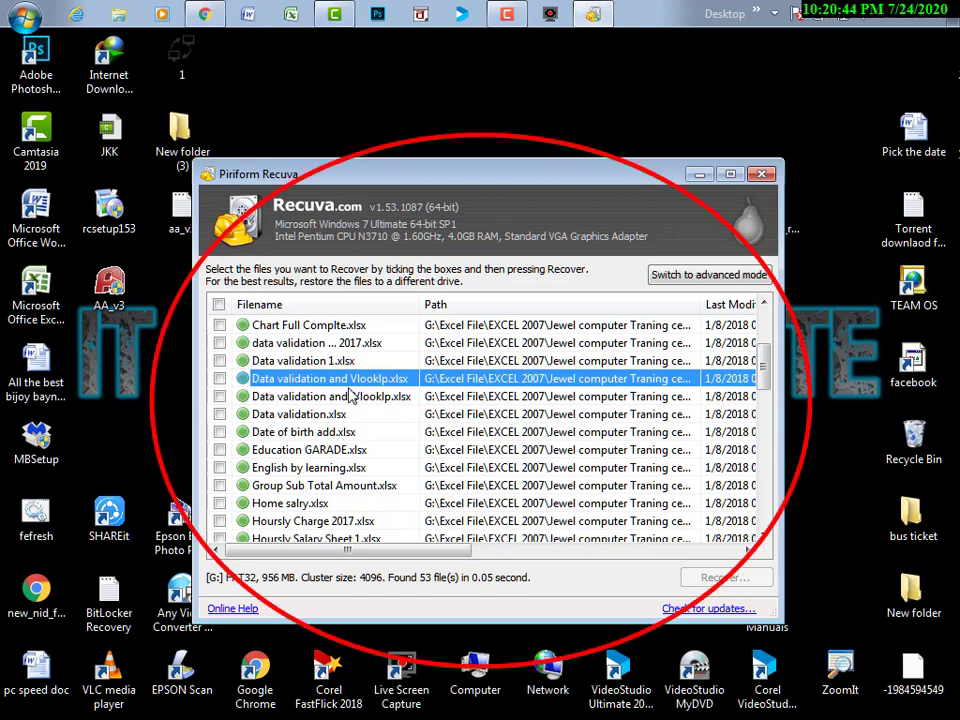
left_click(293, 414)
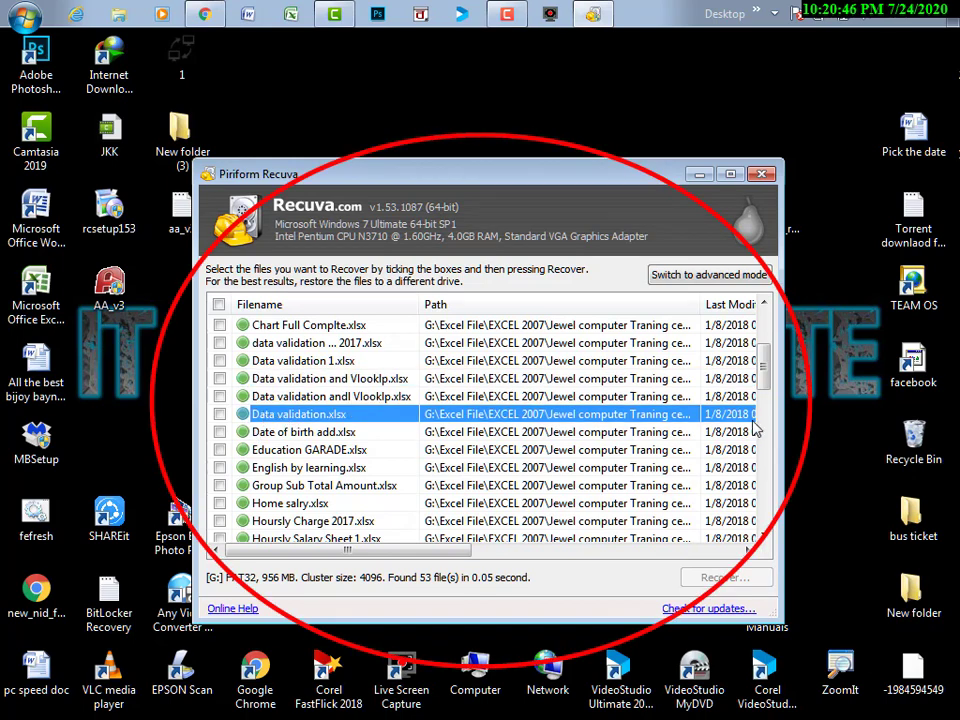
left_click_drag(762, 372, 768, 525)
left_click(288, 400)
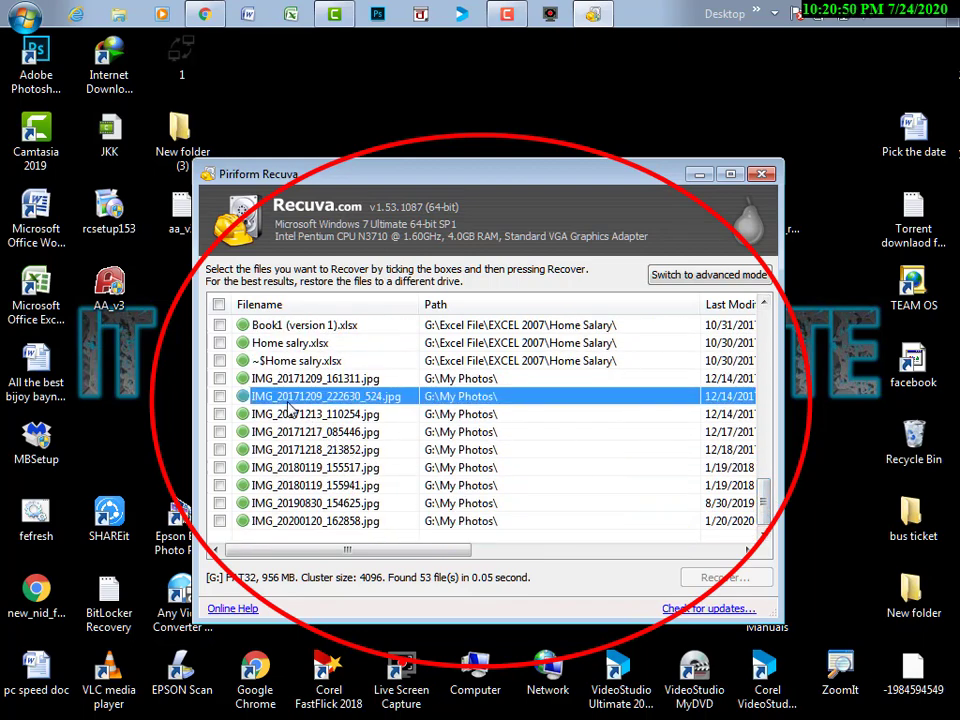
left_click(311, 466)
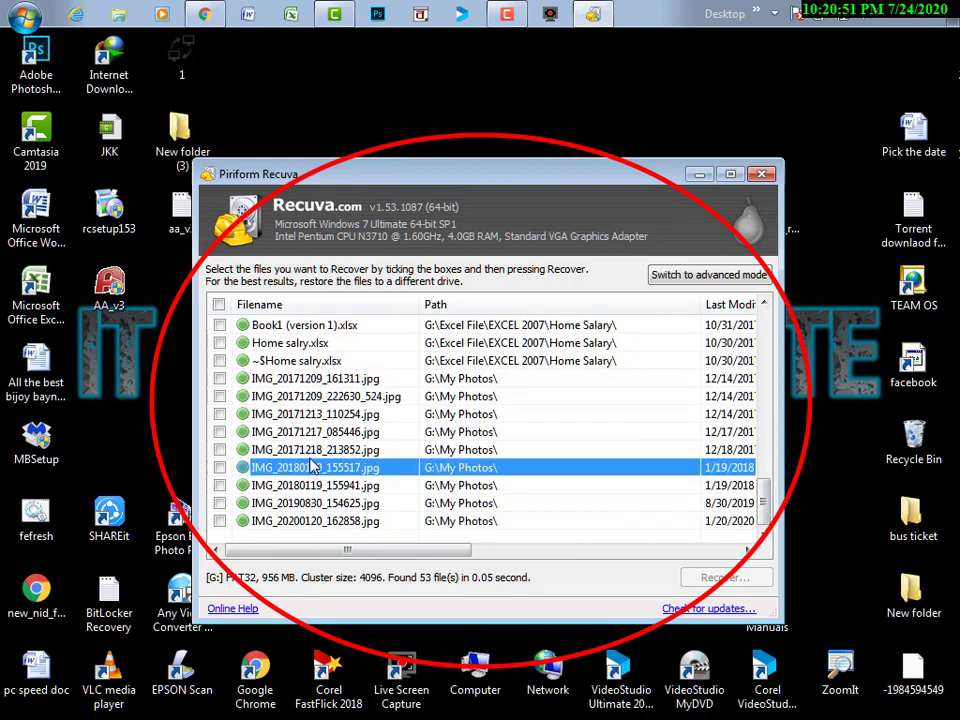
Mark all found files for recovery and open the choice of recovery location
left_click(219, 305)
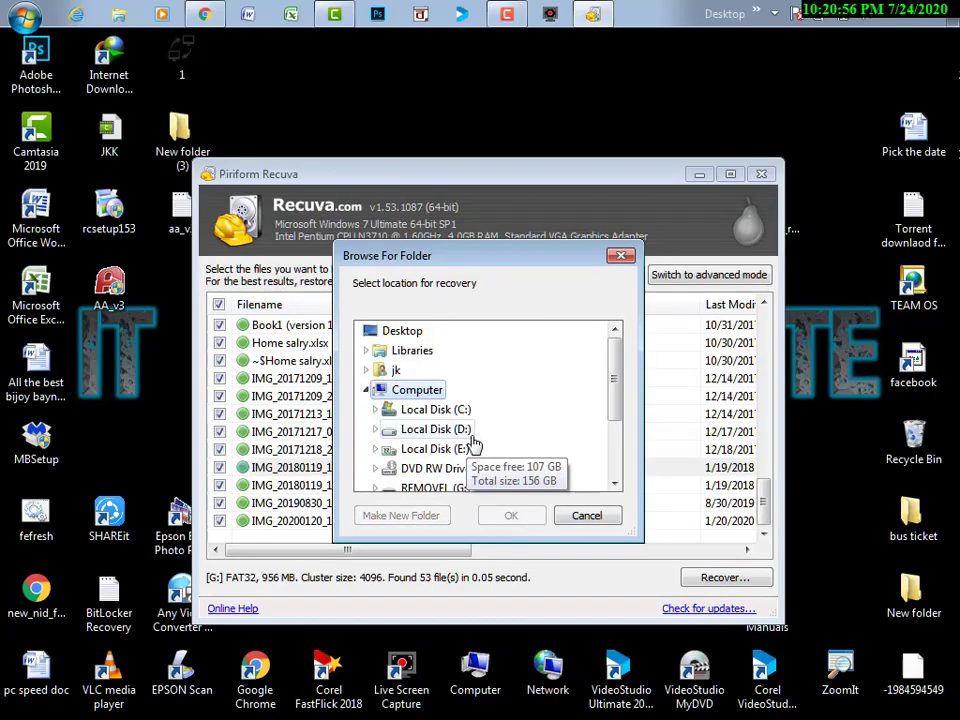
scroll(614, 373, "down", 2)
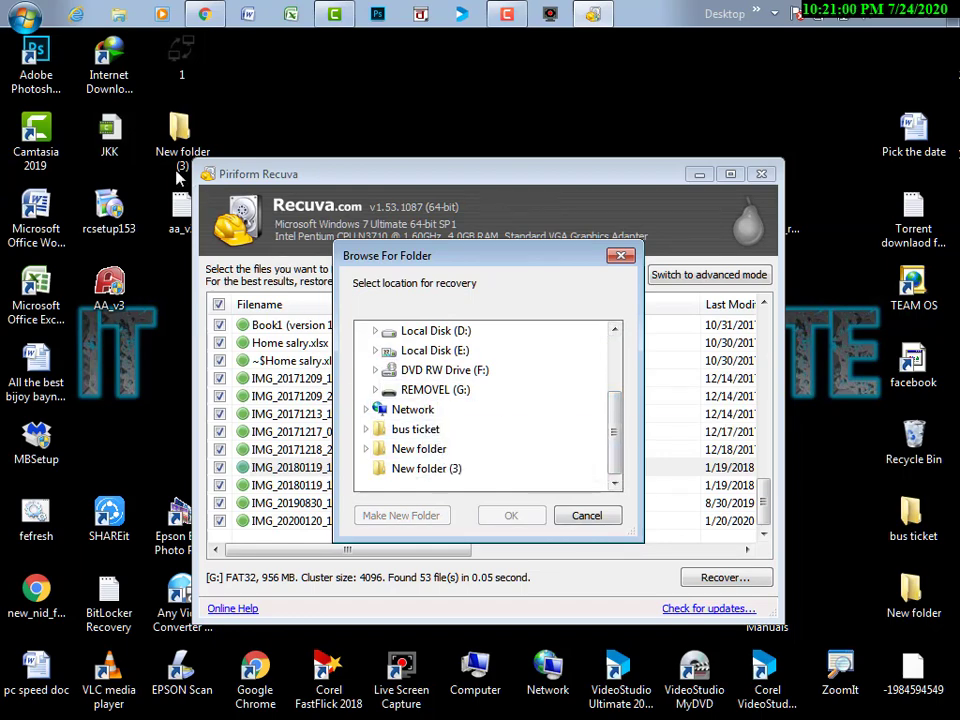
Rename the desktop folder New folder (3) as "it tech"
right_click(180, 130)
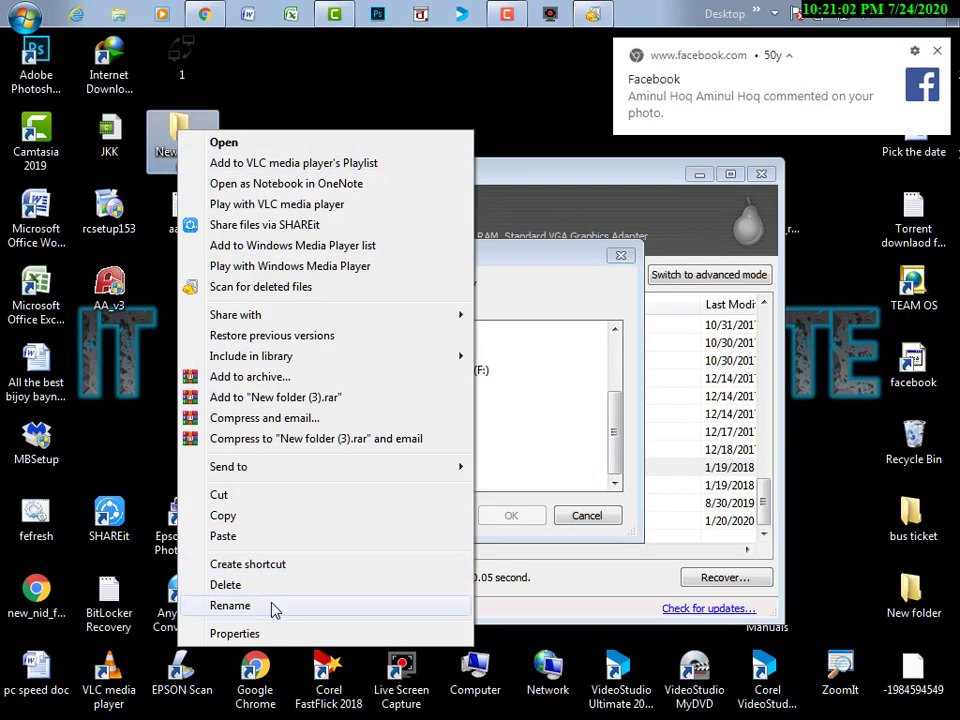
left_click(230, 606)
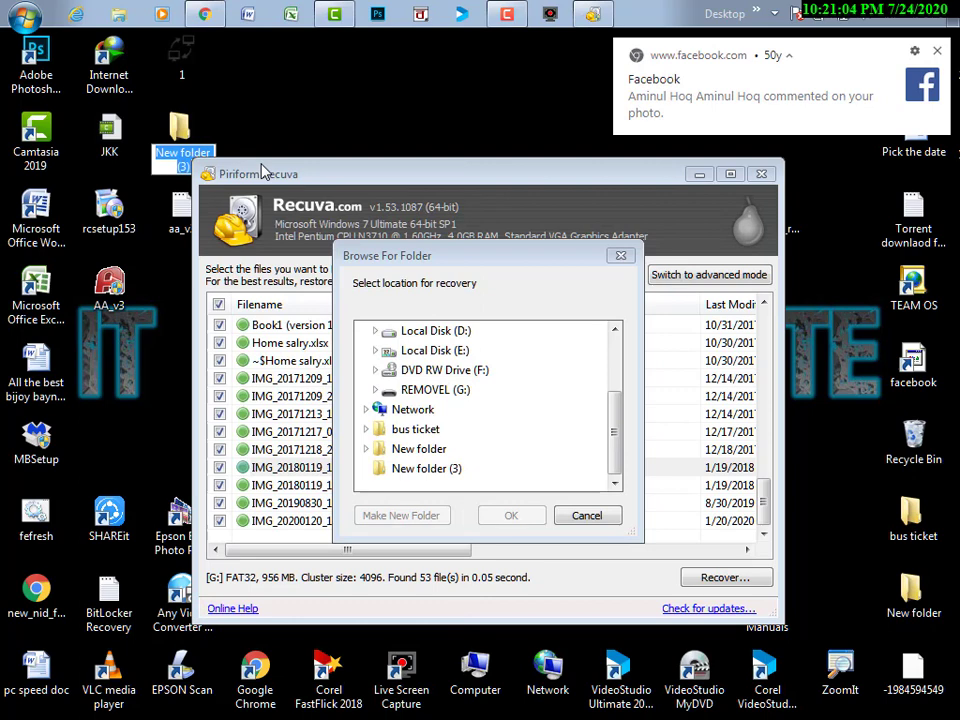
type("it tech")
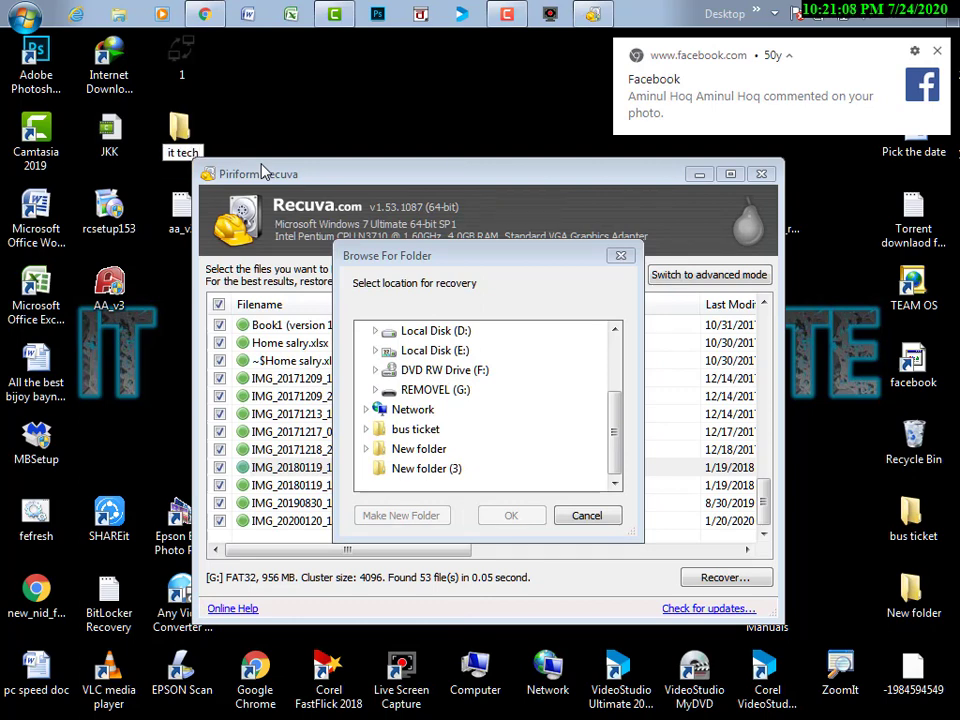
key("Return")
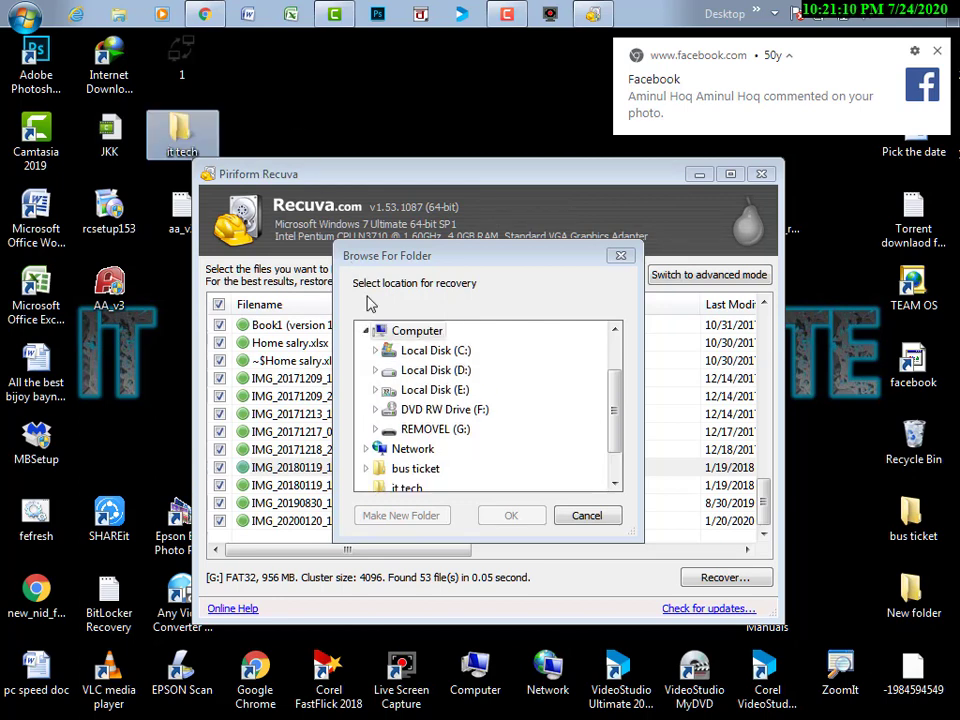
Recover the marked files into the it tech folder and close Recuva
scroll(608, 398, "down", 1)
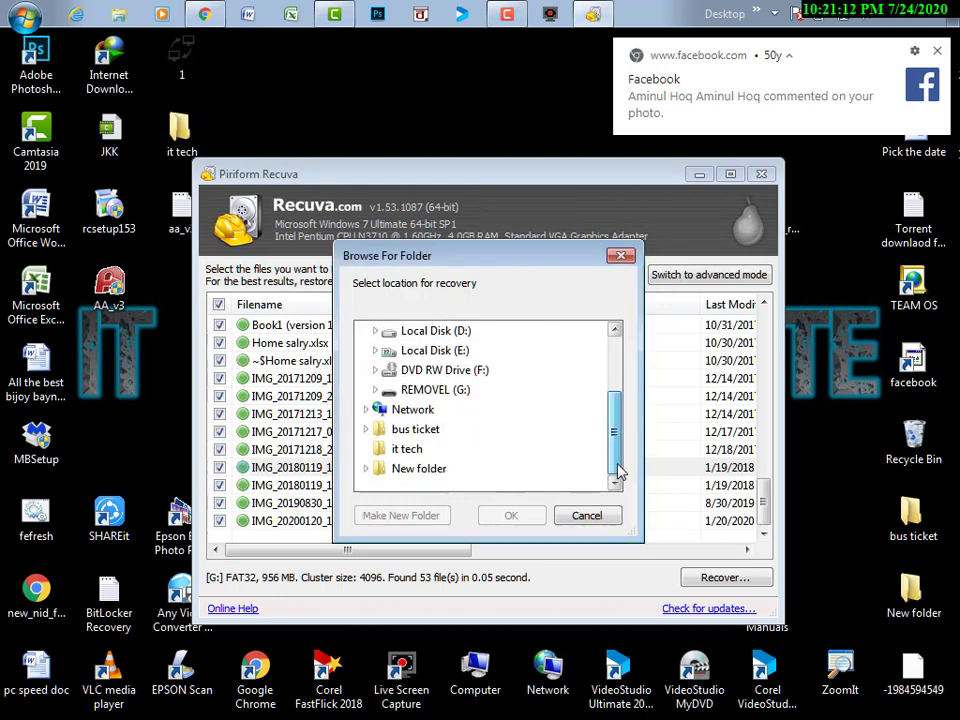
left_click(395, 449)
left_click(538, 520)
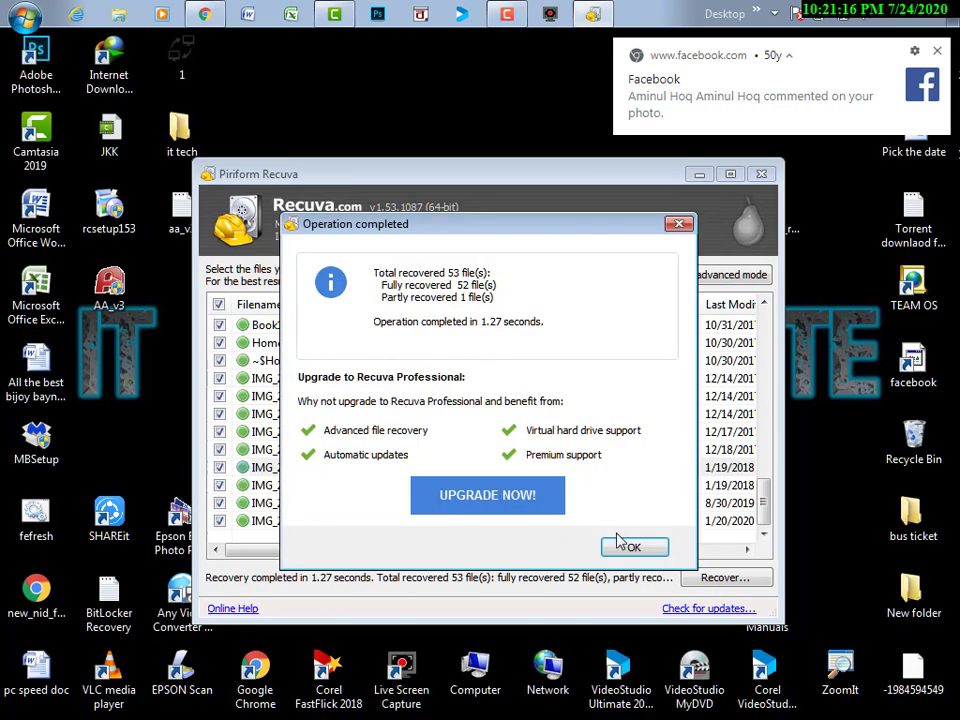
left_click(635, 550)
left_click_drag(373, 176, 390, 212)
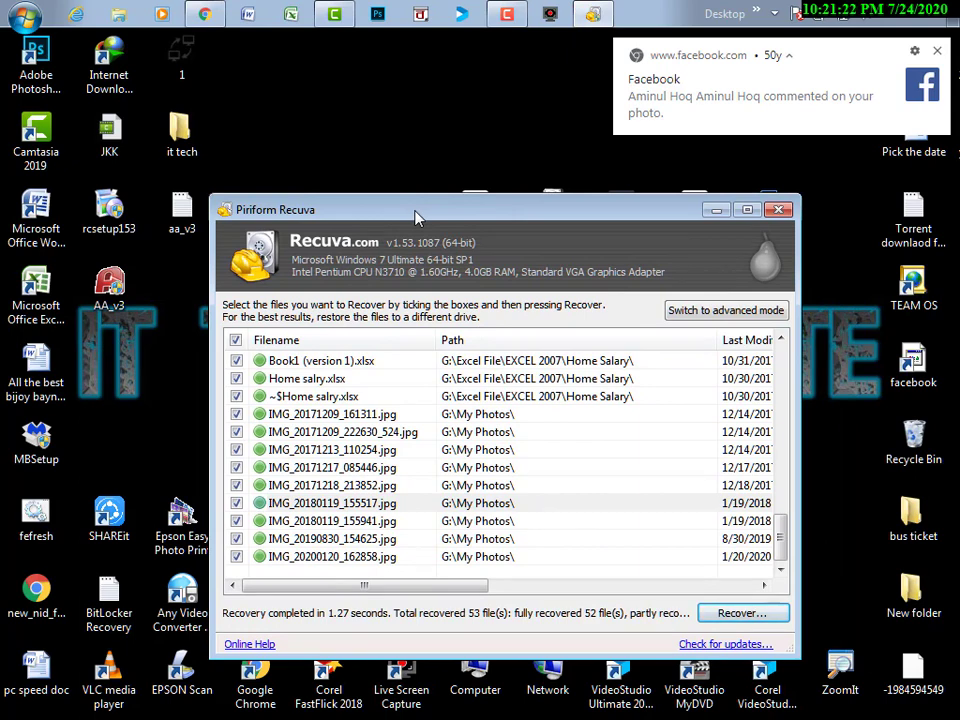
left_click(779, 211)
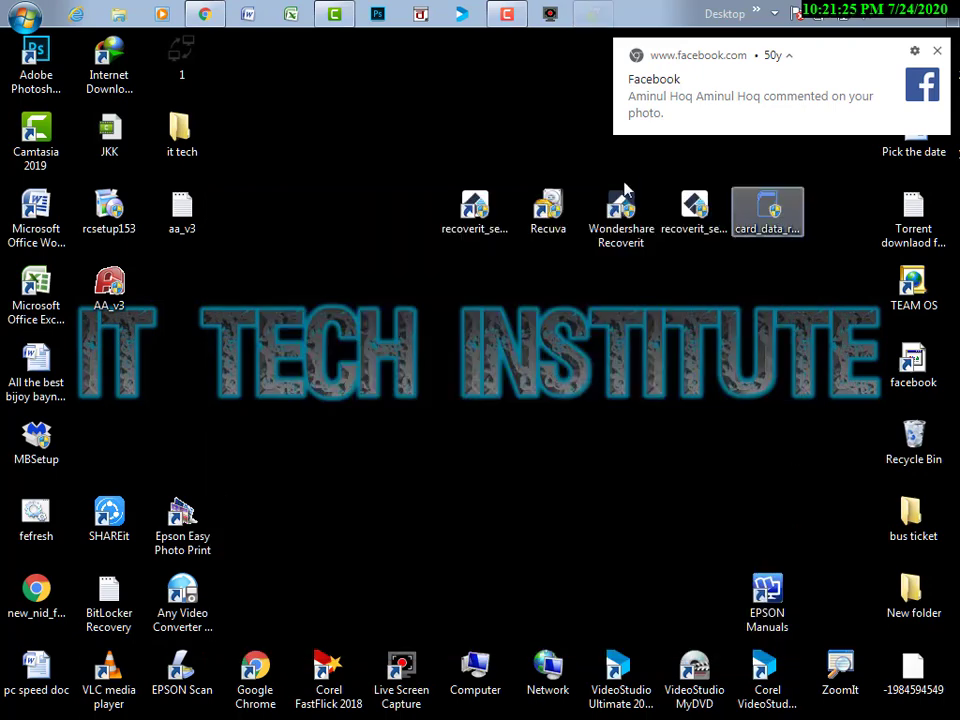
Open the it tech folder and look through its recovered files, including the Pivot Table and Chart workbook
double_click(186, 130)
left_click_drag(332, 242, 331, 528)
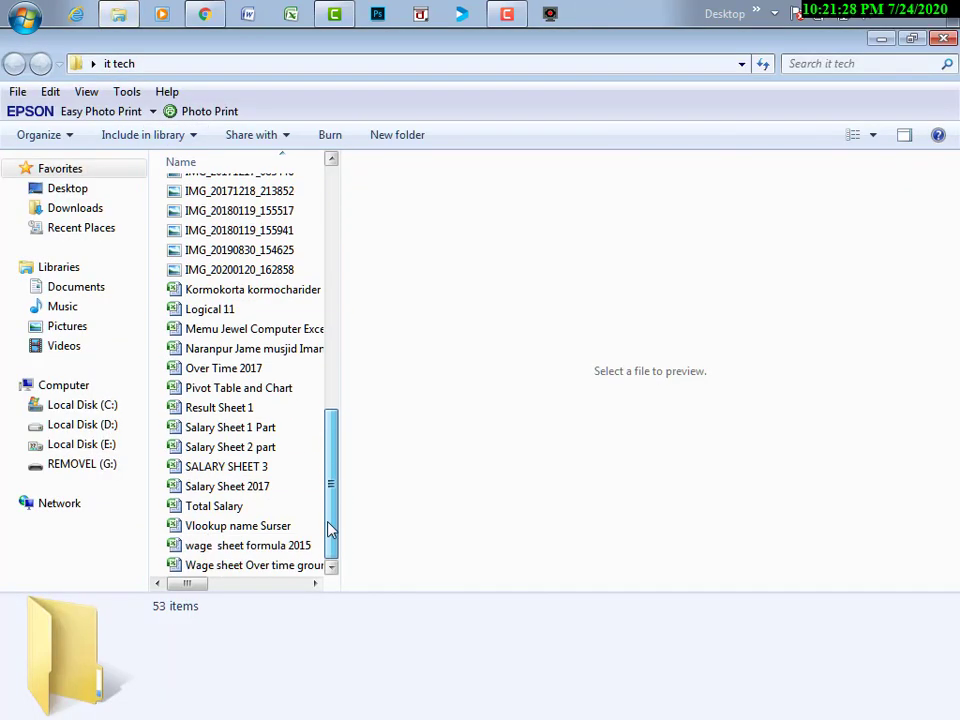
left_click(238, 388)
scroll(205, 350, "up", 3)
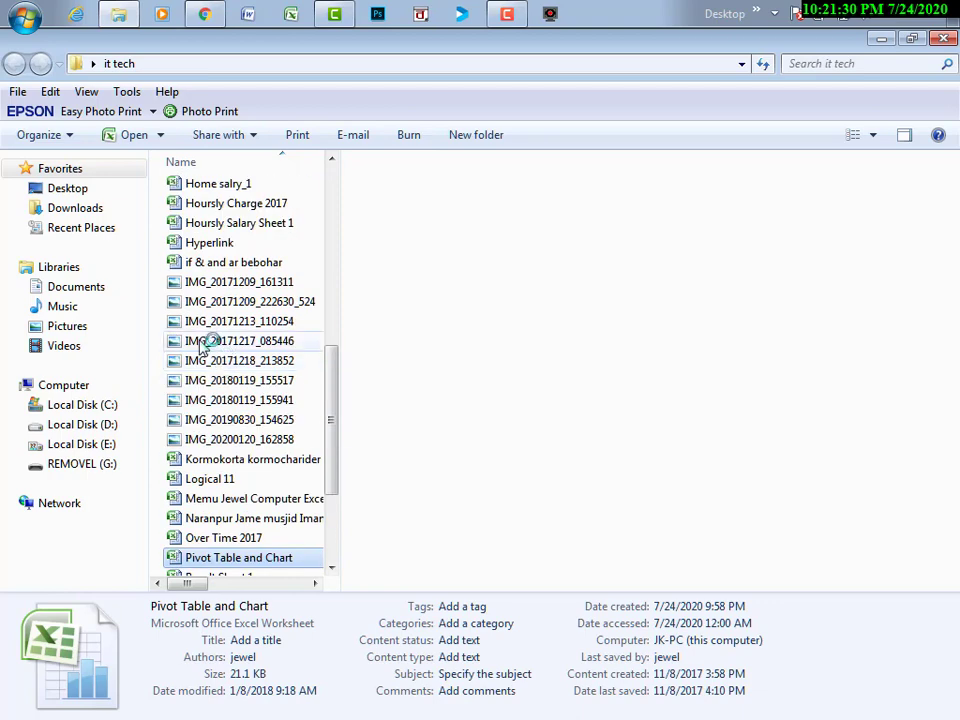
Preview the recovered photos one by one, from IMG_20171209_161311 through IMG_20200120_162858
left_click(180, 302)
key("Up")
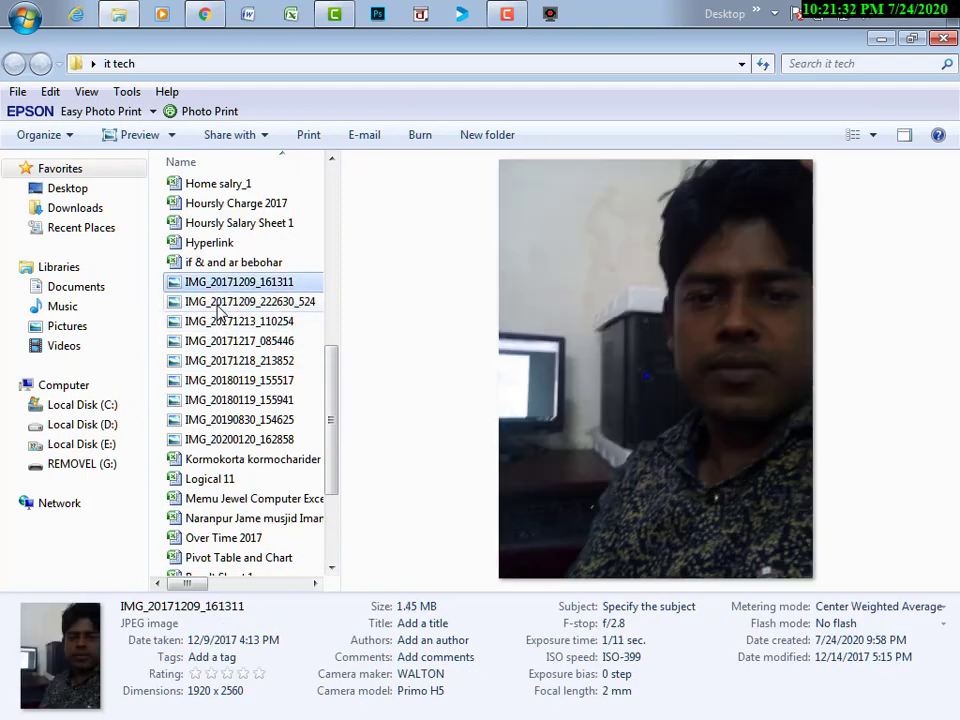
key("Down")
key("Down")
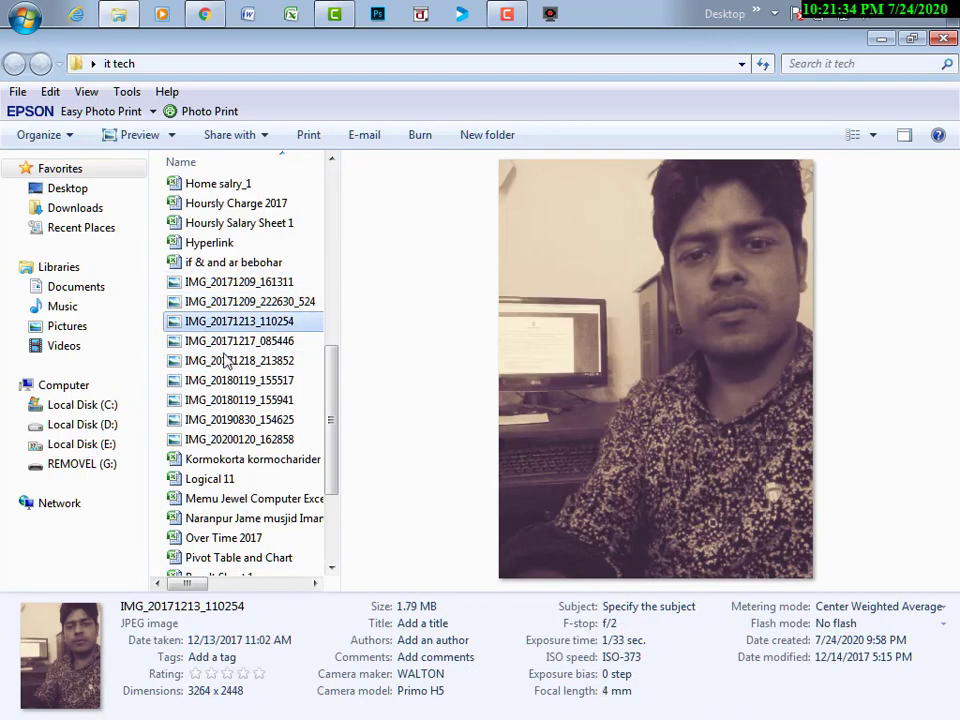
key("Down")
key("Down")
key("Down")
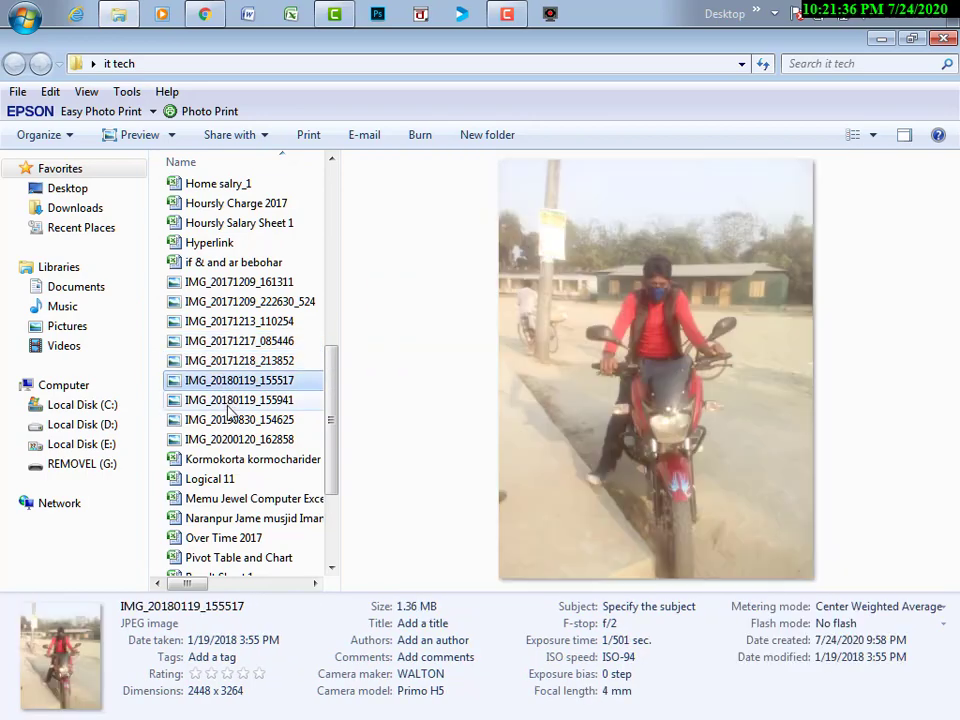
left_click(234, 402)
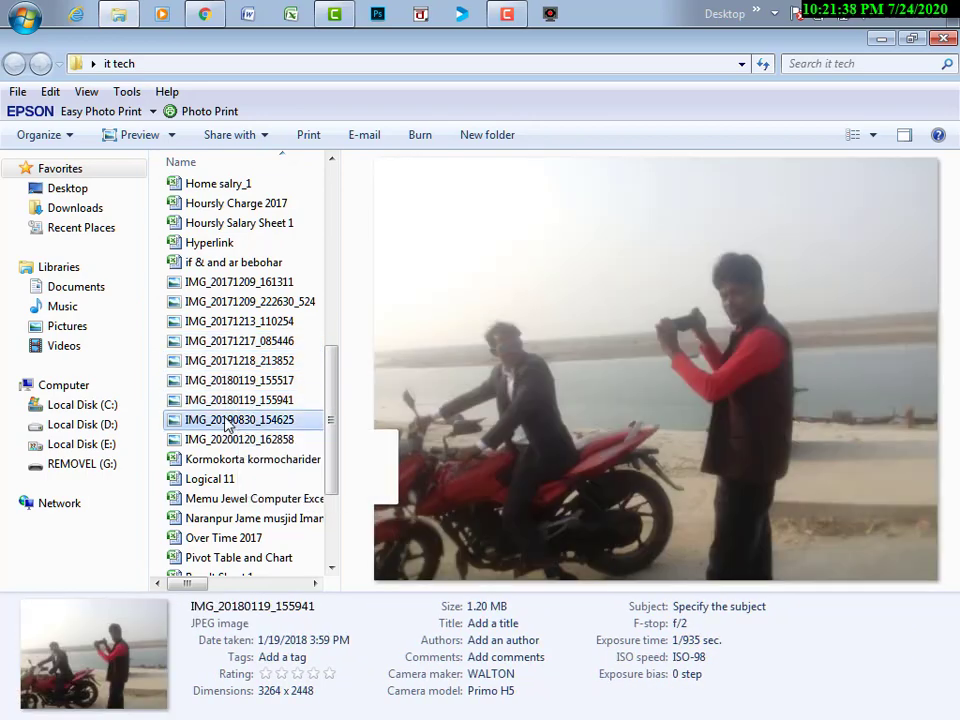
left_click(238, 419)
left_click(233, 441)
scroll(227, 475, "down", 2)
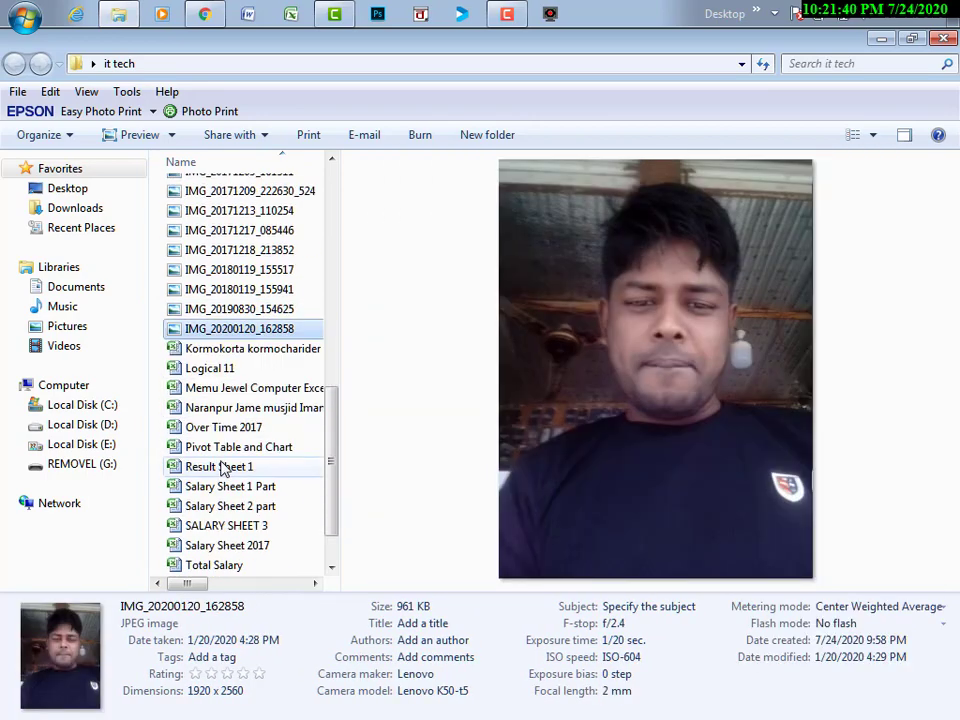
Preview recovered workbooks in the it tech folder, including Result Sheet 1 and Salary Sheet 2 part, and minimize the folder window
left_click(180, 407)
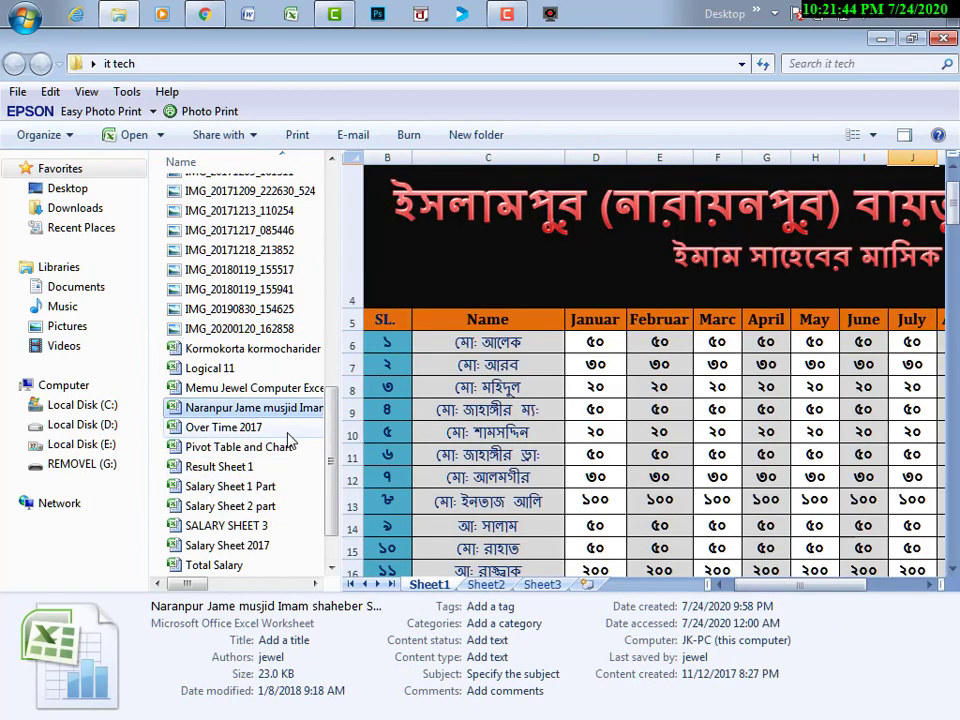
left_click(228, 430)
left_click(198, 463)
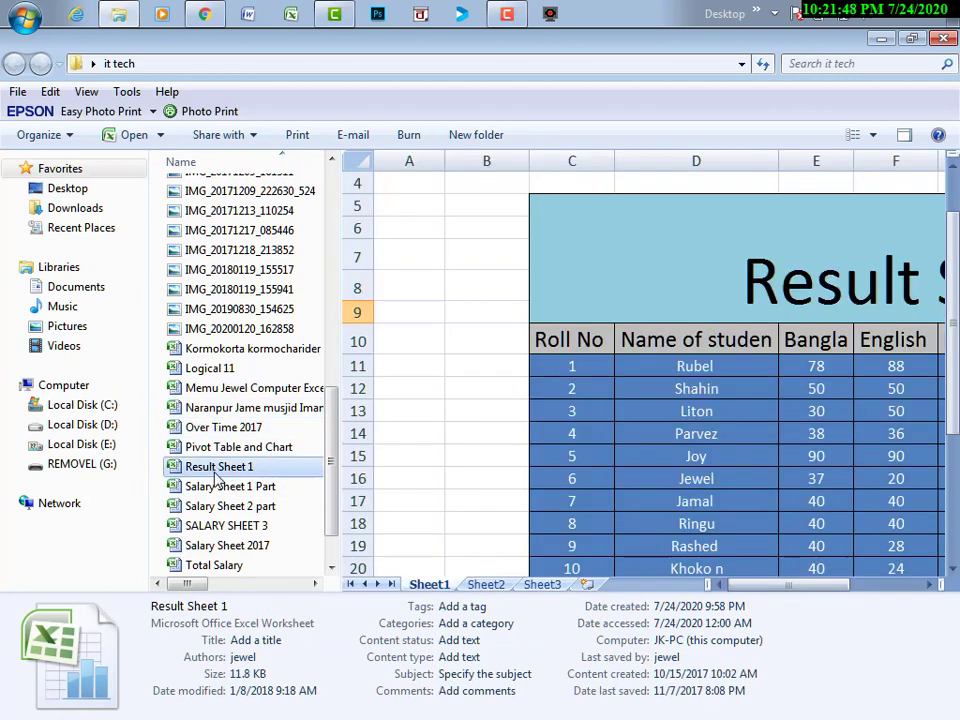
scroll(330, 484, "down", 1)
left_click(198, 452)
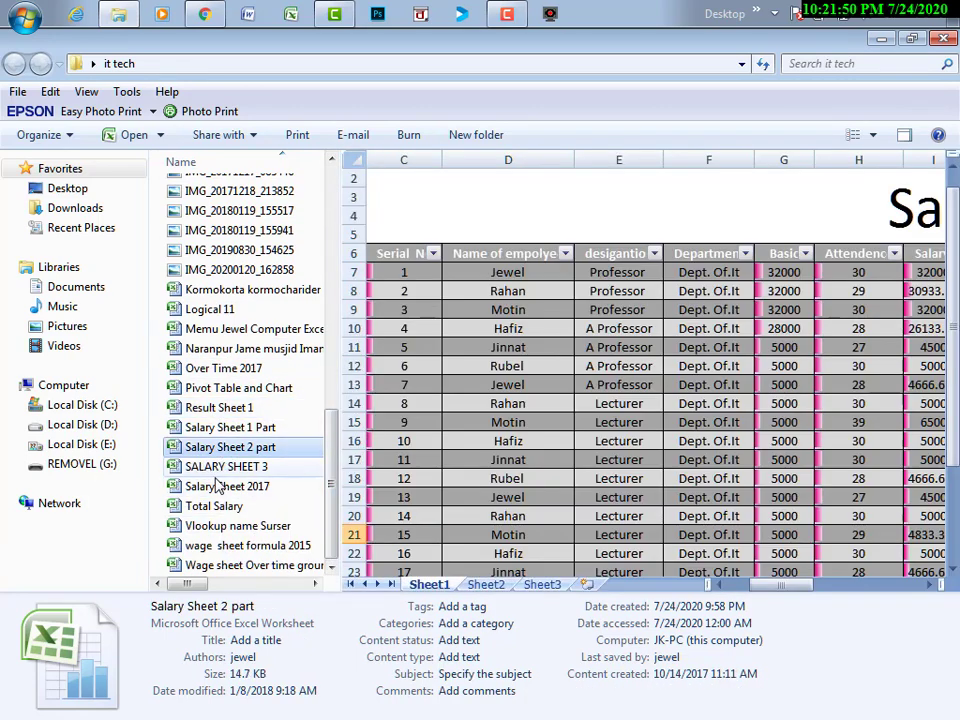
left_click(877, 39)
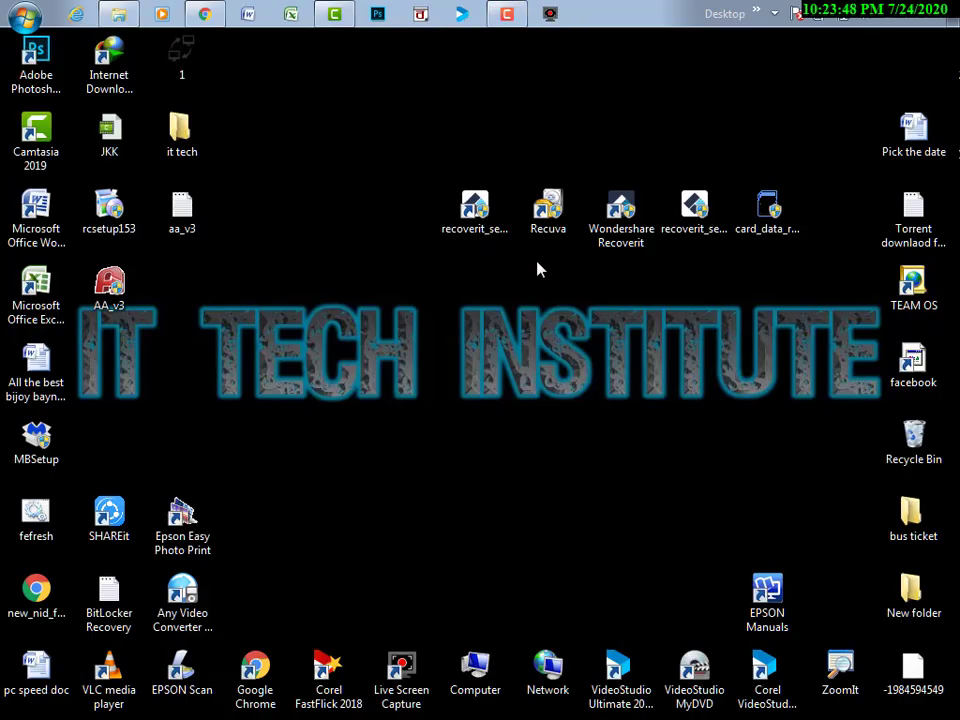
Bring back and close the it tech folder, and check the contents of the REMOVEL (G:) drive
double_click(183, 130)
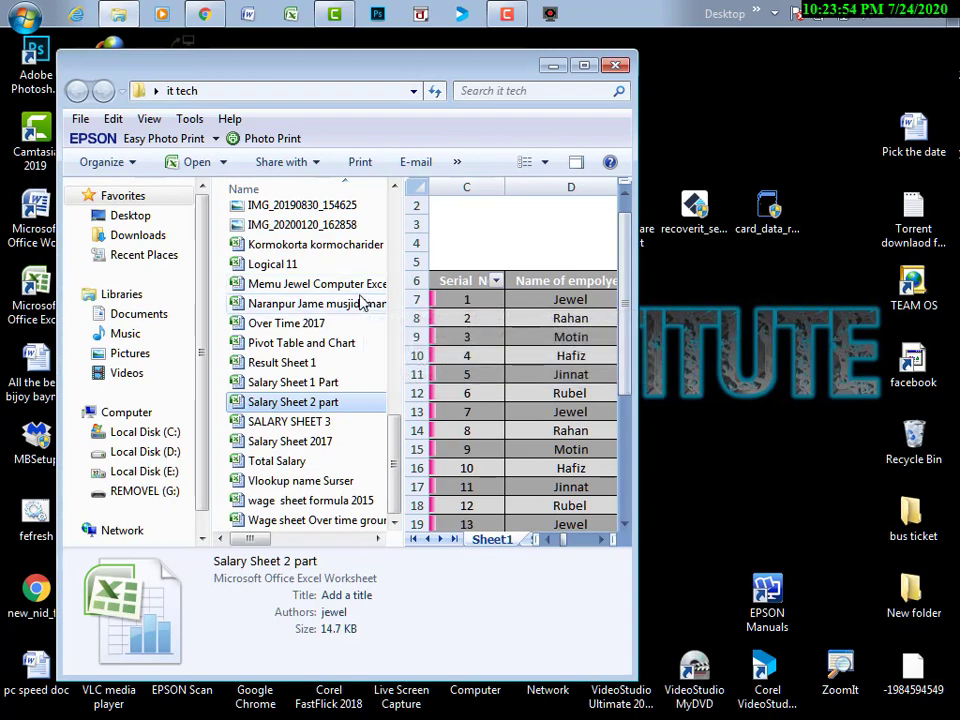
left_click(619, 67)
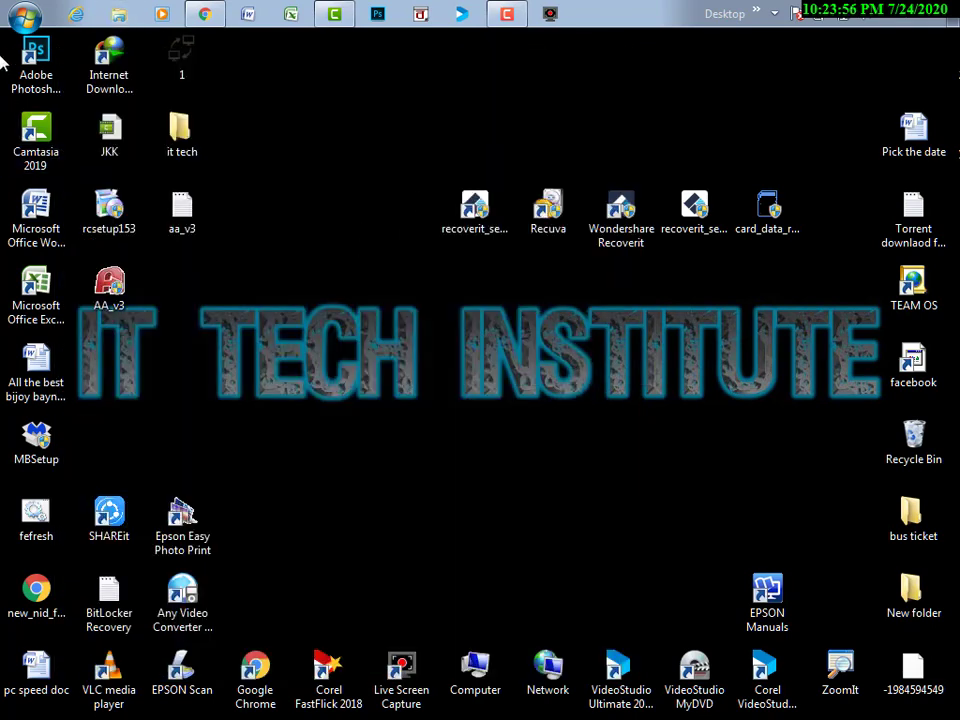
left_click(22, 14)
left_click(307, 289)
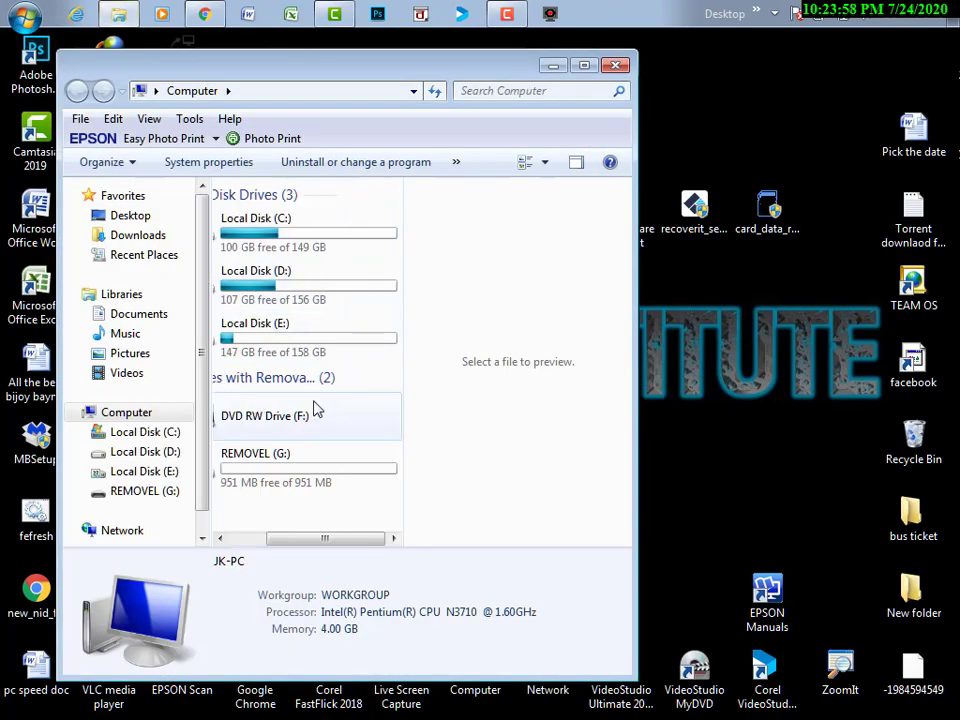
double_click(303, 484)
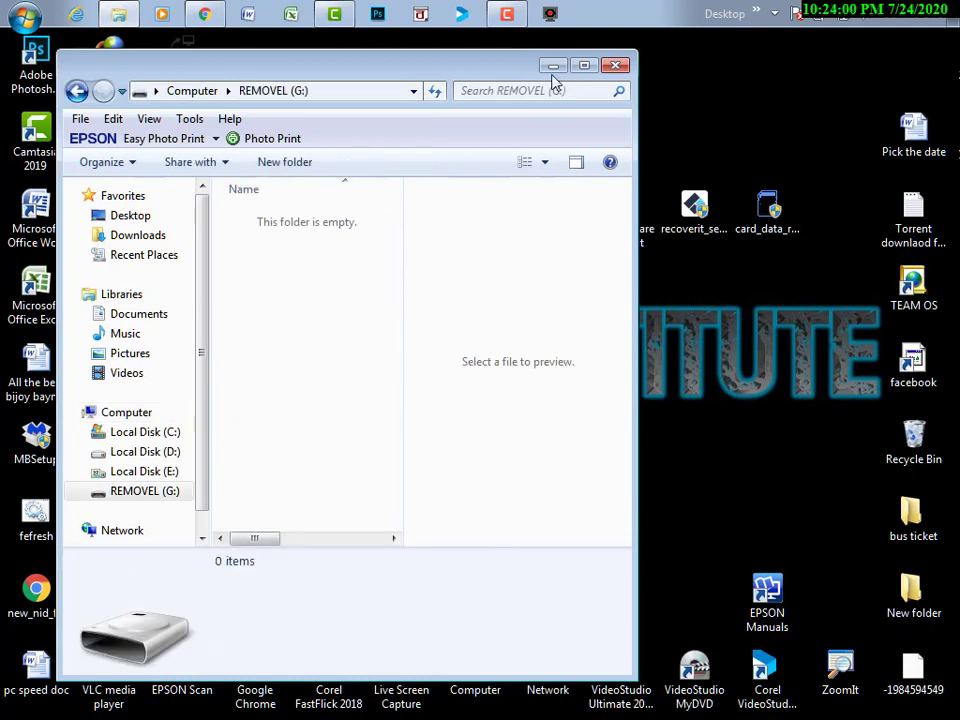
left_click(619, 67)
Delete all the files in the it tech desktop folder and close the folder
double_click(184, 138)
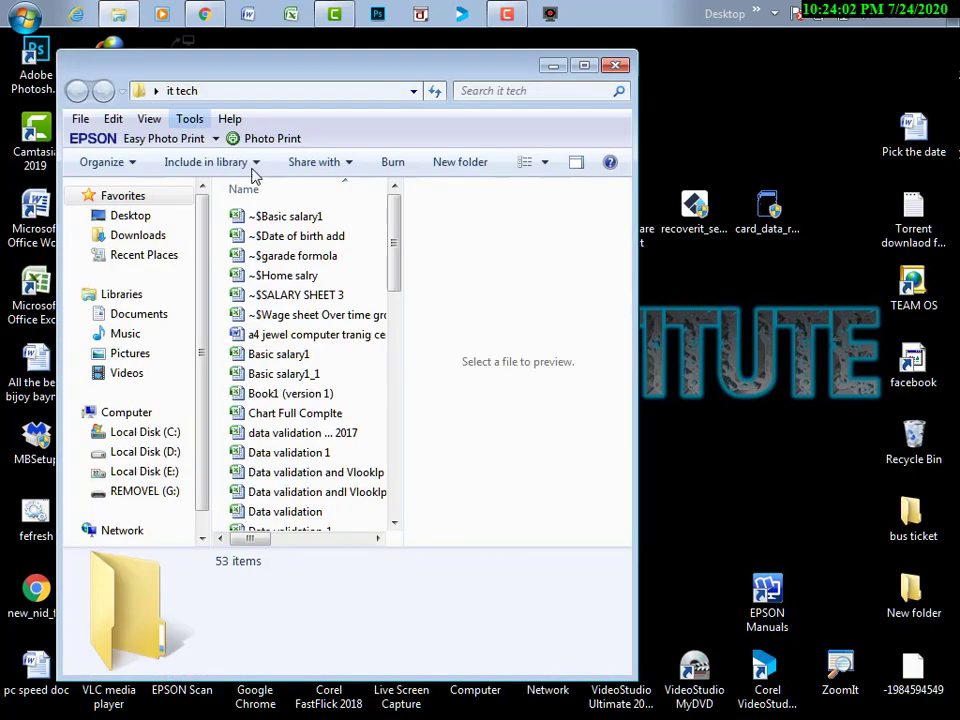
left_click(270, 277)
key("ctrl+a")
right_click(270, 285)
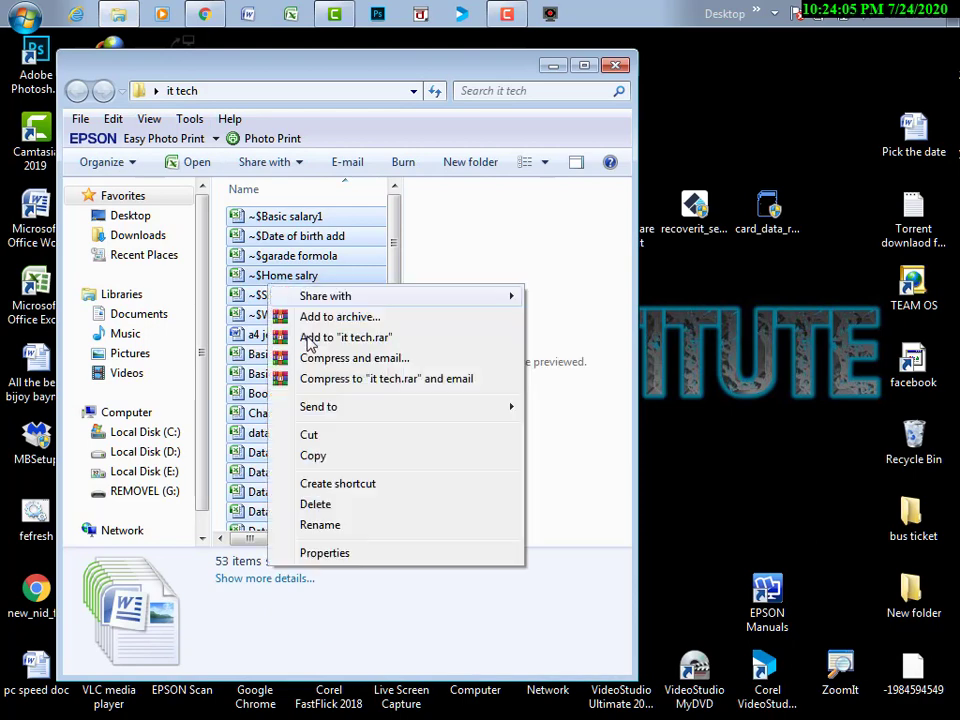
left_click(312, 503)
left_click(553, 397)
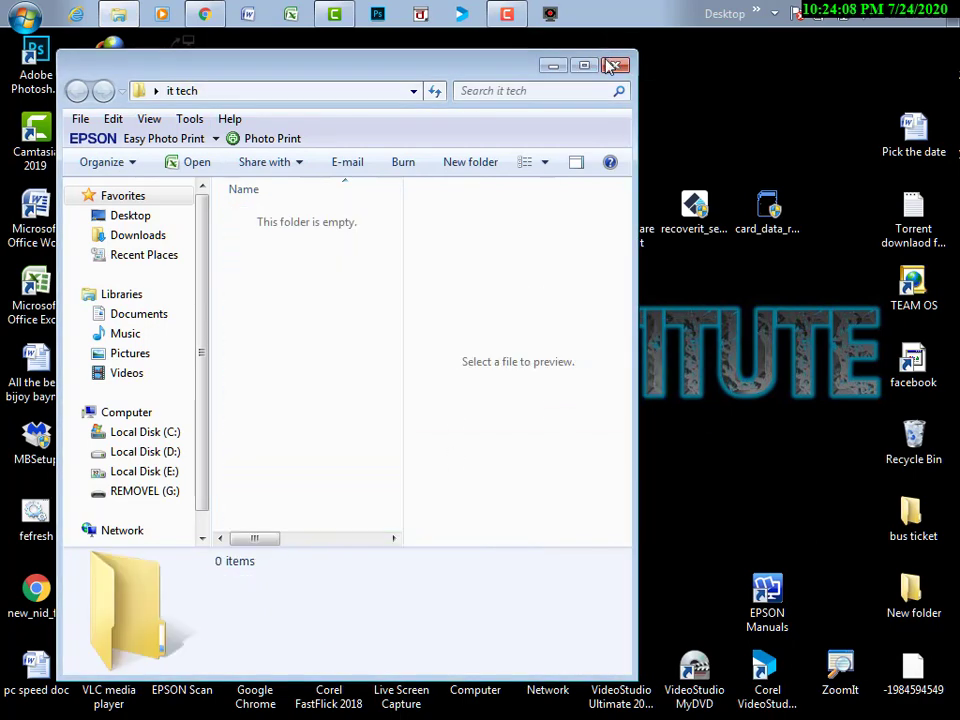
left_click(615, 65)
Open the My Photos folder on Local Disk (D:)
key("super")
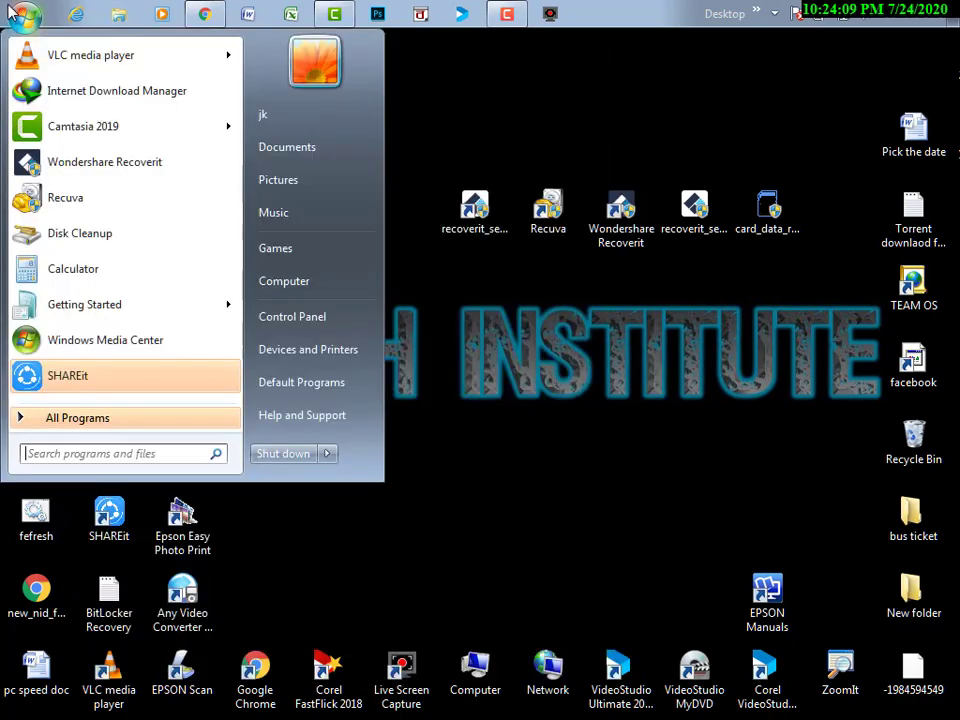
left_click(283, 277)
double_click(288, 285)
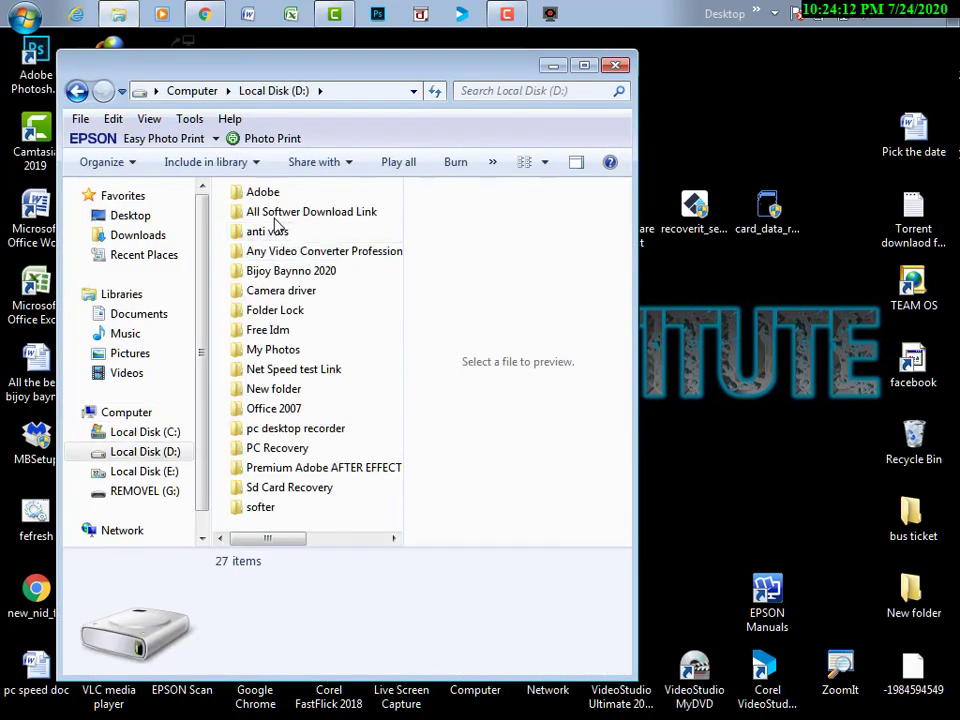
scroll(264, 240, "down", 5)
scroll(265, 245, "up", 3)
scroll(281, 426, "down", 3)
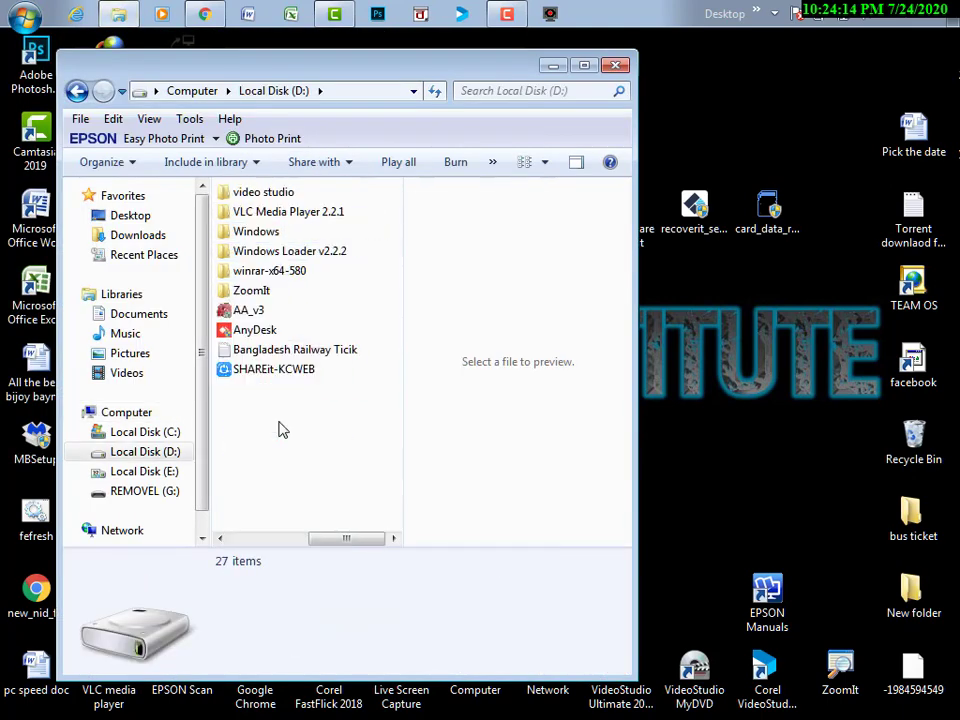
left_click(242, 251)
key("m")
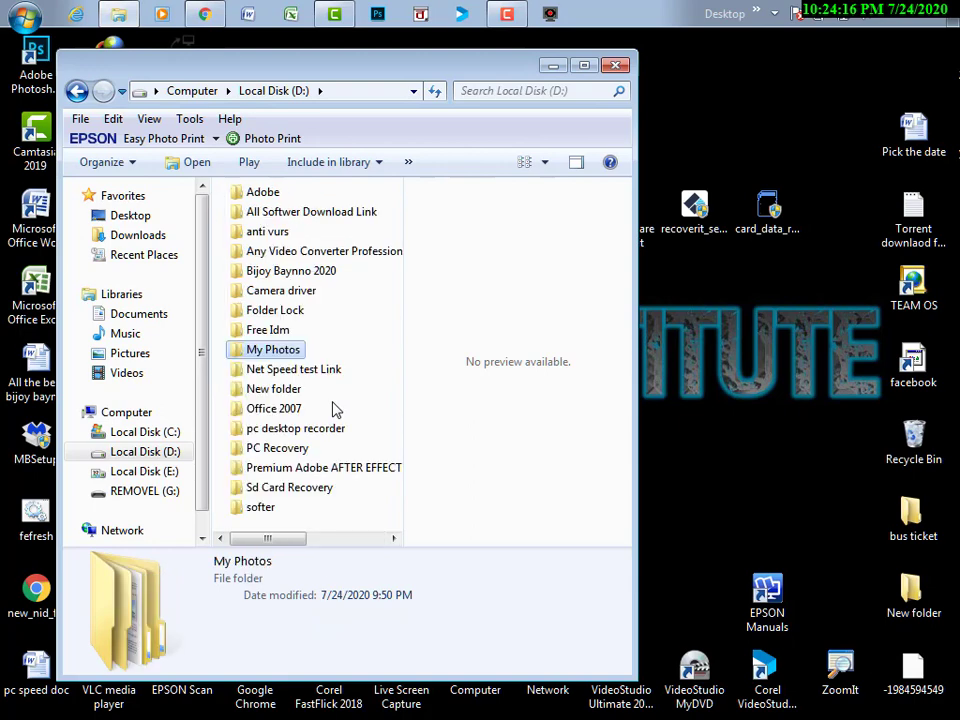
double_click(272, 350)
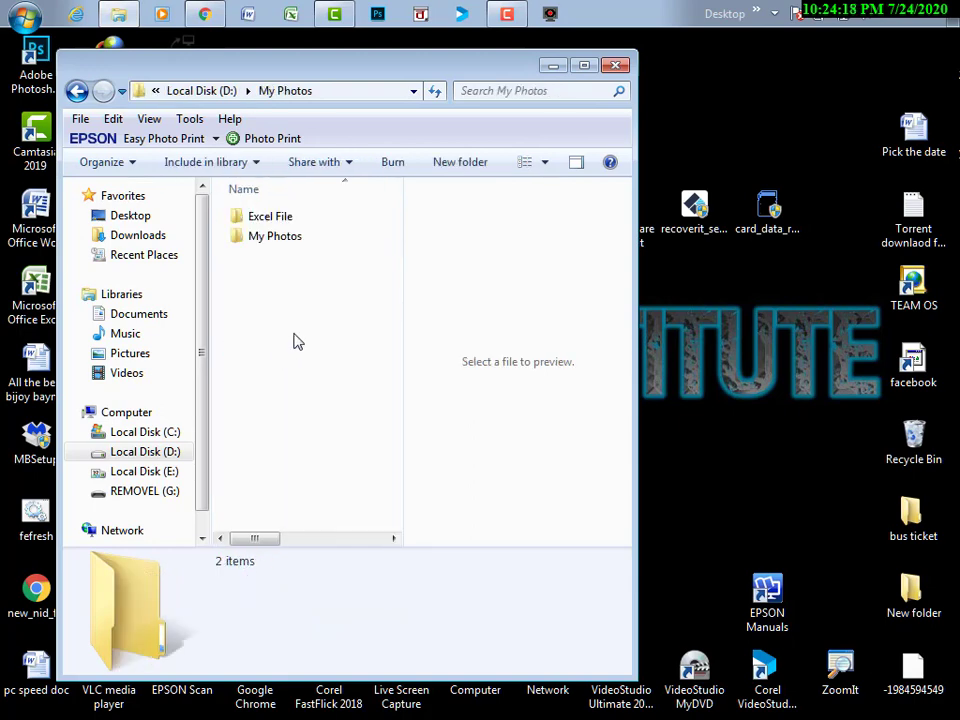
Copy the Excel File and My Photos folders to the REMOVEL (G:) drive and close both folder windows
left_click_drag(310, 335, 221, 182)
right_click(266, 240)
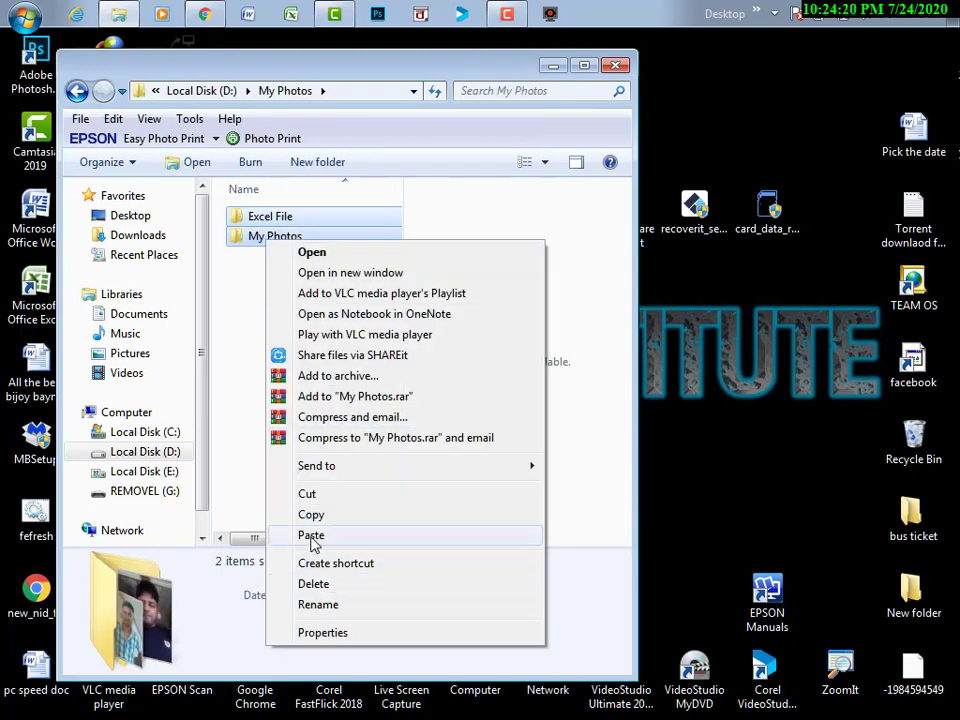
left_click(312, 516)
left_click(8, 20)
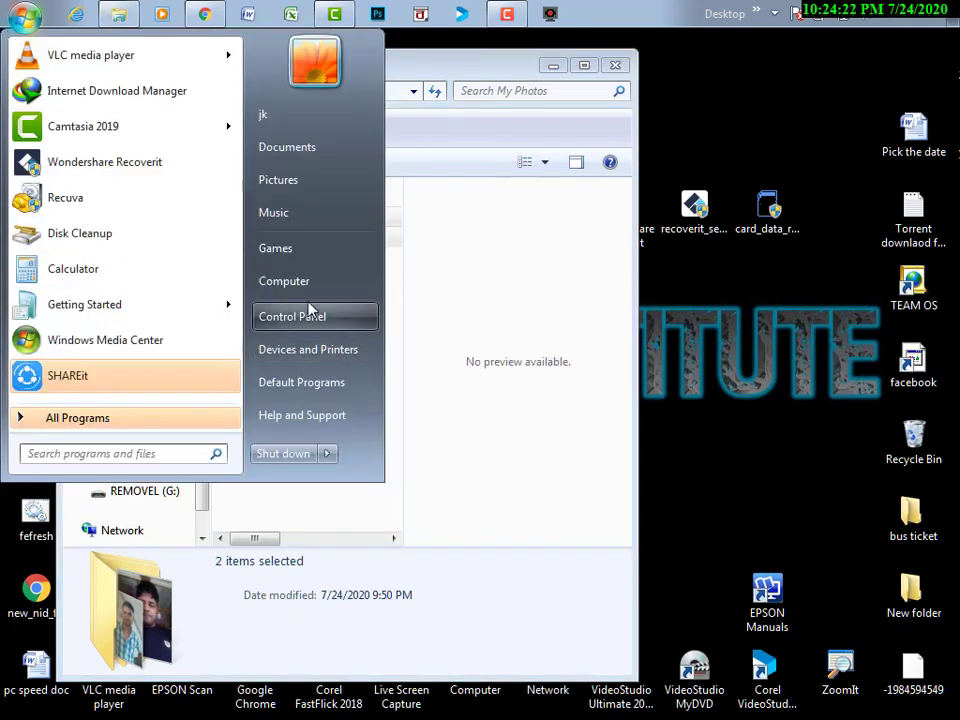
left_click(276, 279)
left_click(337, 484)
double_click(337, 484)
right_click(283, 246)
left_click(336, 372)
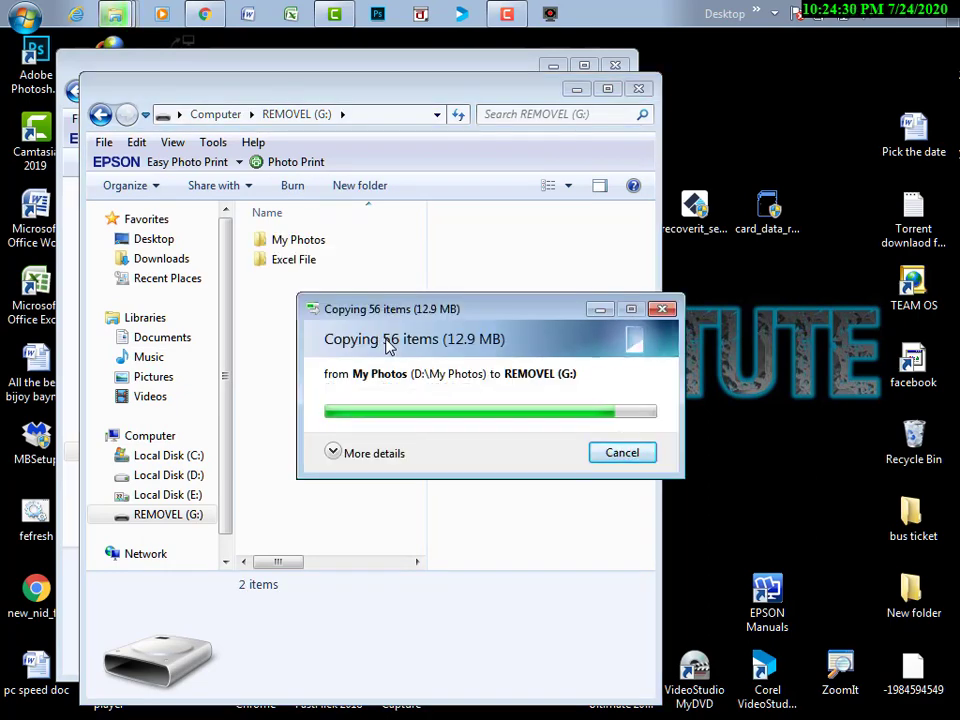
left_click_drag(496, 240, 424, 266)
left_click(643, 88)
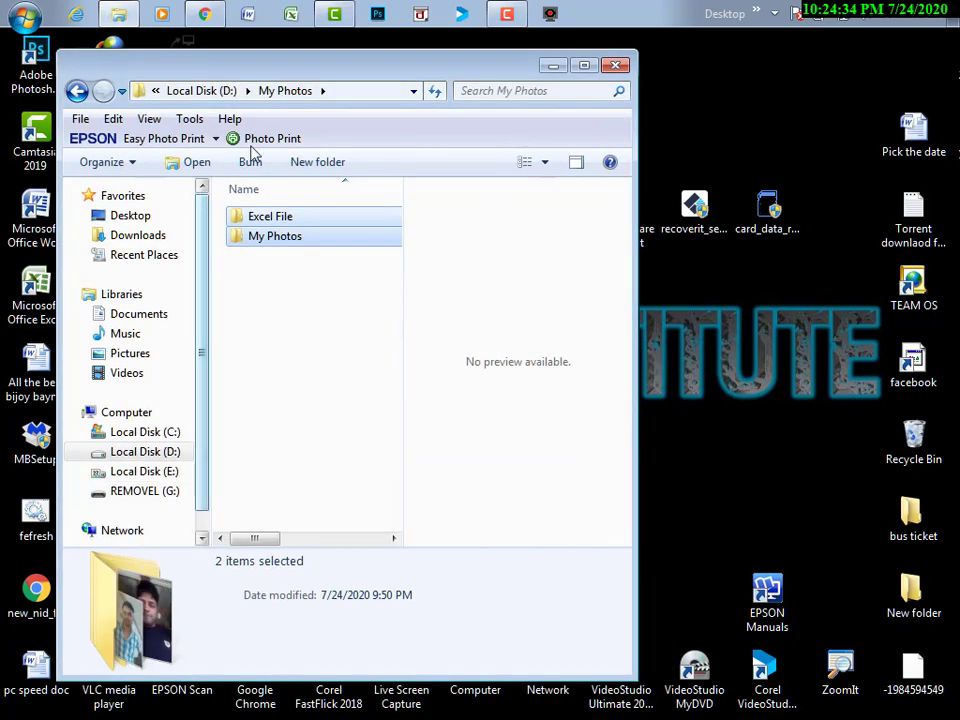
left_click(613, 66)
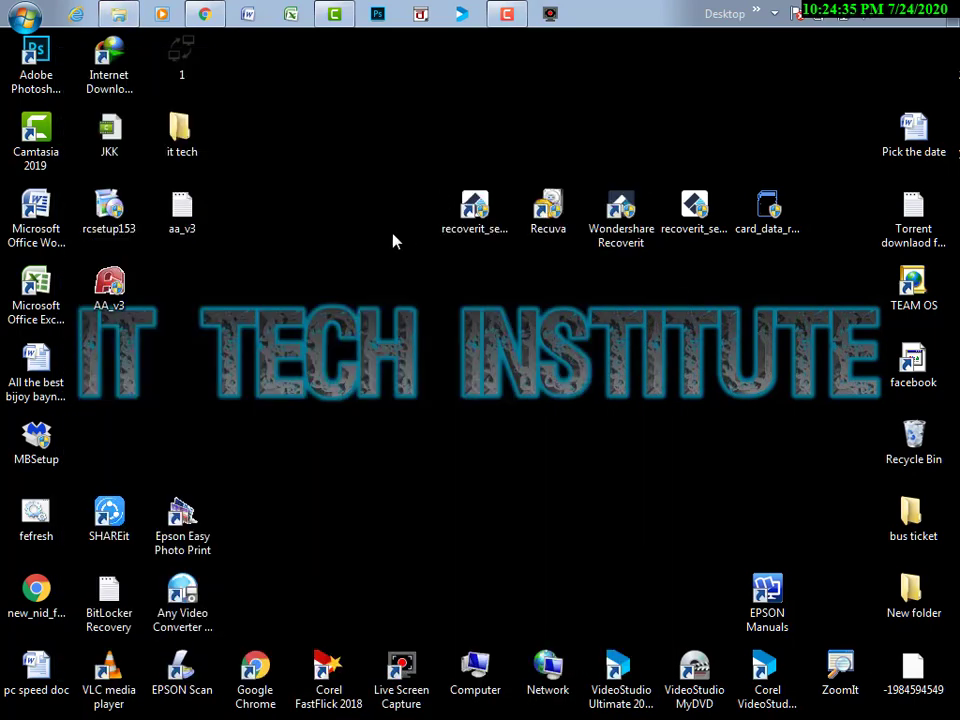
Open the REMOVEL (G:) drive and look inside its My Photos and Excel File folders
left_click(24, 14)
left_click(306, 280)
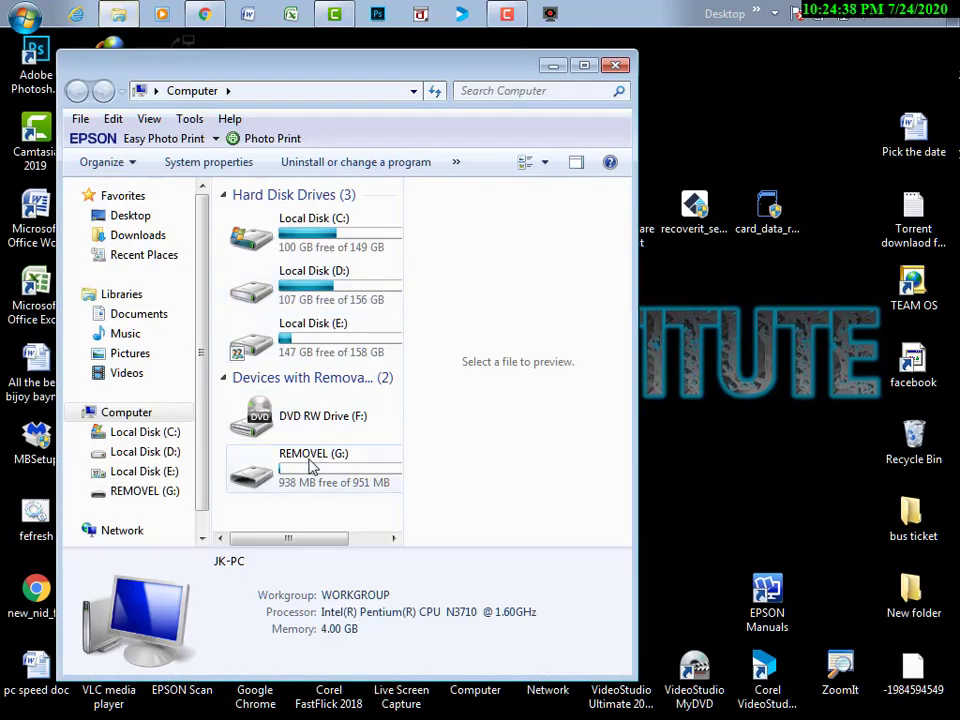
double_click(245, 478)
left_click(242, 294)
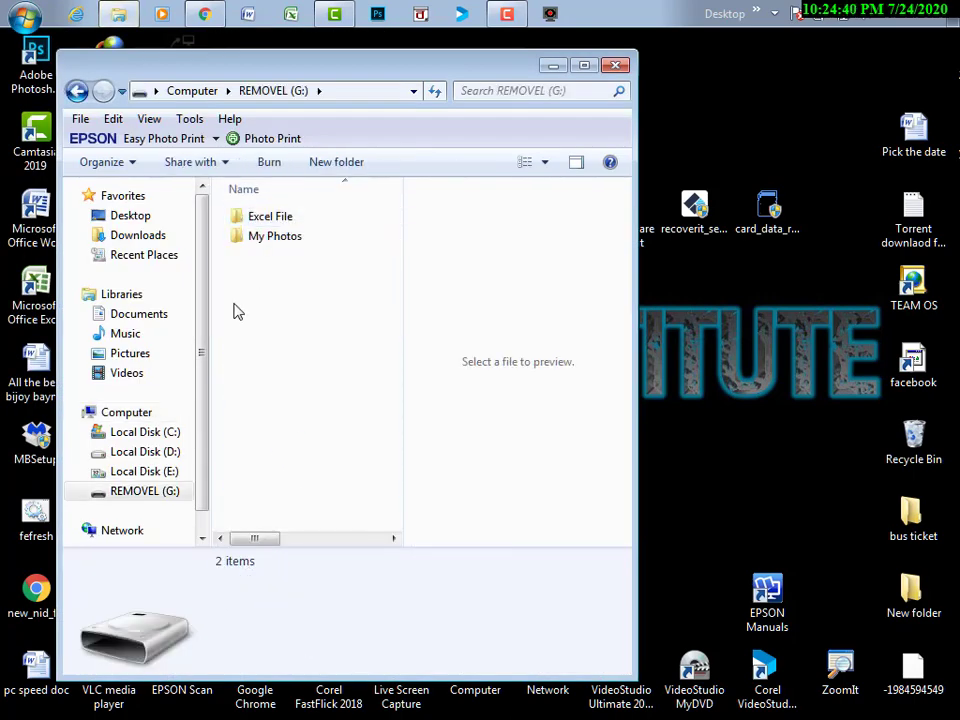
double_click(285, 236)
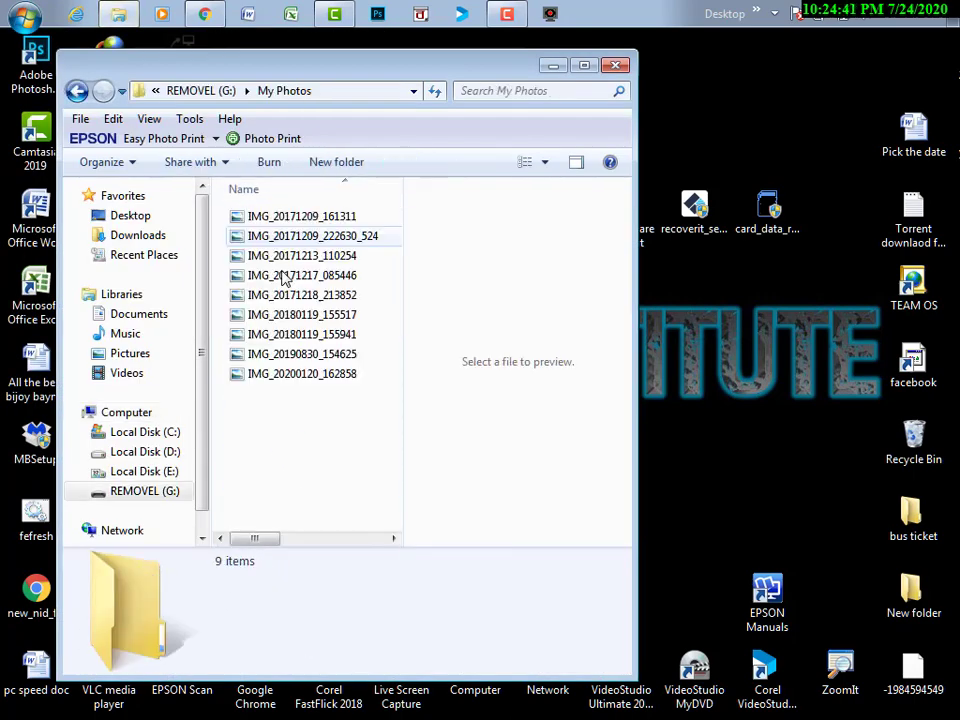
left_click(77, 90)
double_click(272, 218)
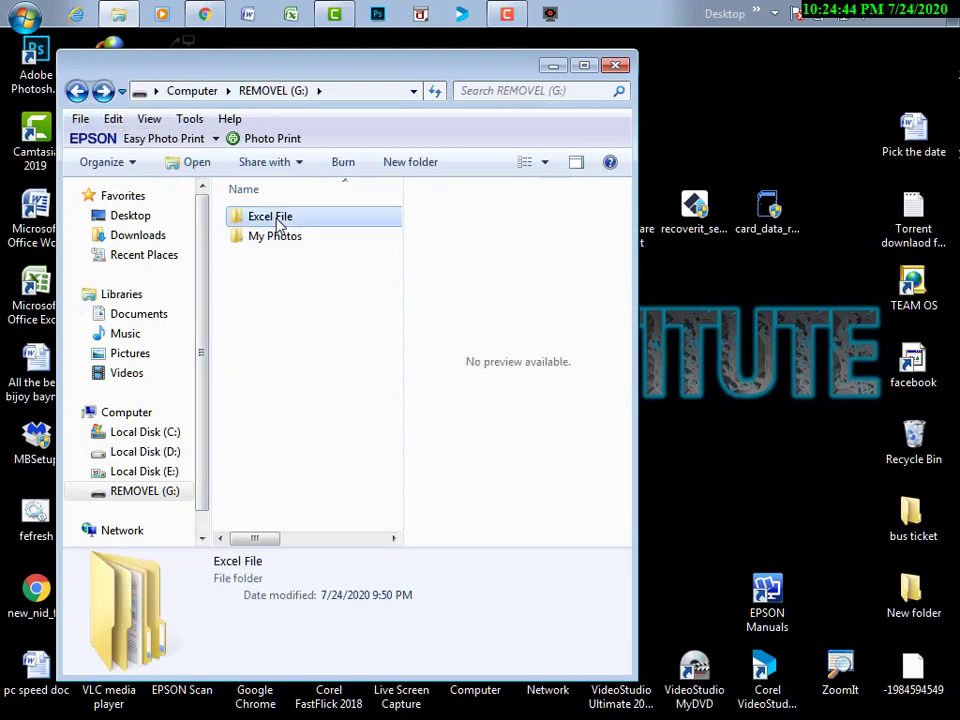
double_click(274, 218)
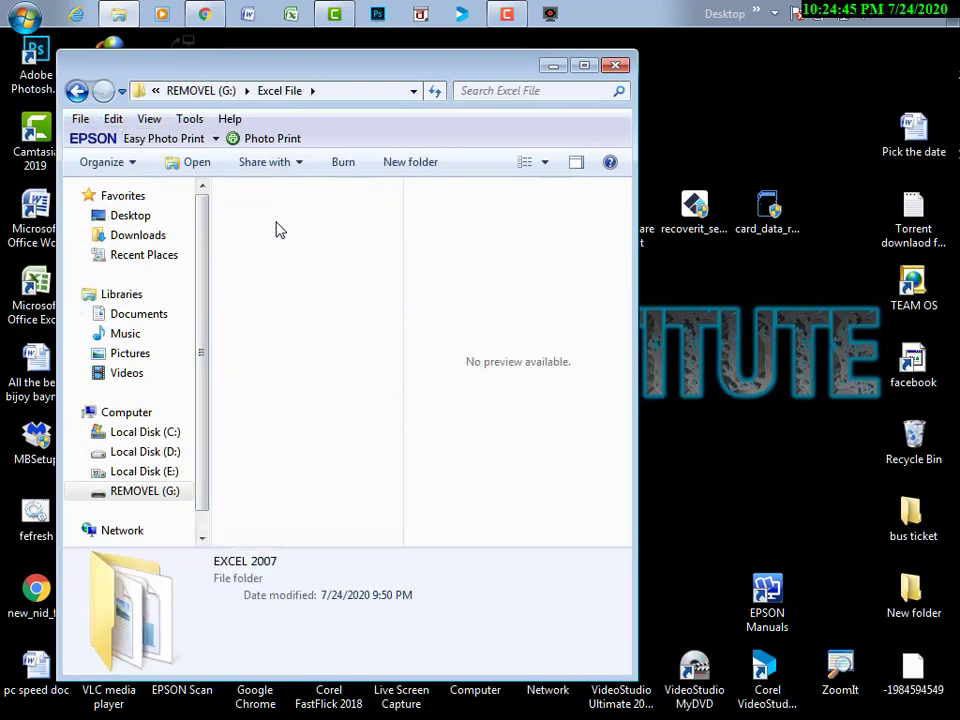
left_click(78, 92)
left_click(93, 91)
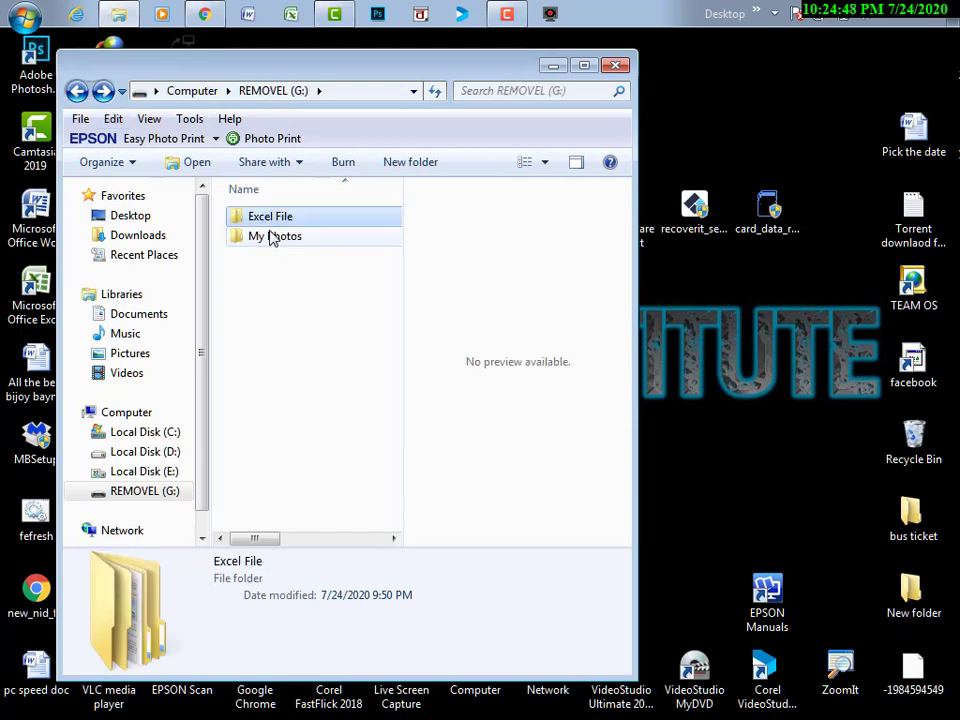
Check the copied pictures in the My Photos folder on the REMOVEL (G:) drive
double_click(272, 238)
left_click(272, 314)
left_click(268, 257)
left_click(281, 334)
left_click(266, 255)
left_click(77, 91)
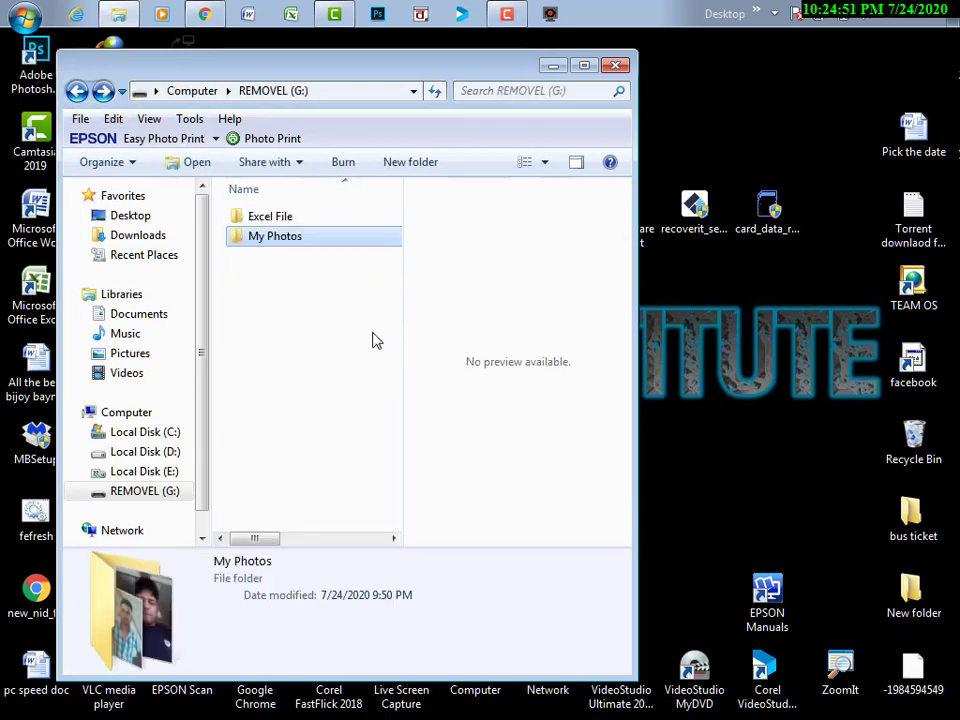
Quick-format the REMOVEL (G:) drive as FAT32 with a 4096-byte allocation unit and the label REMOVEL
left_click(77, 91)
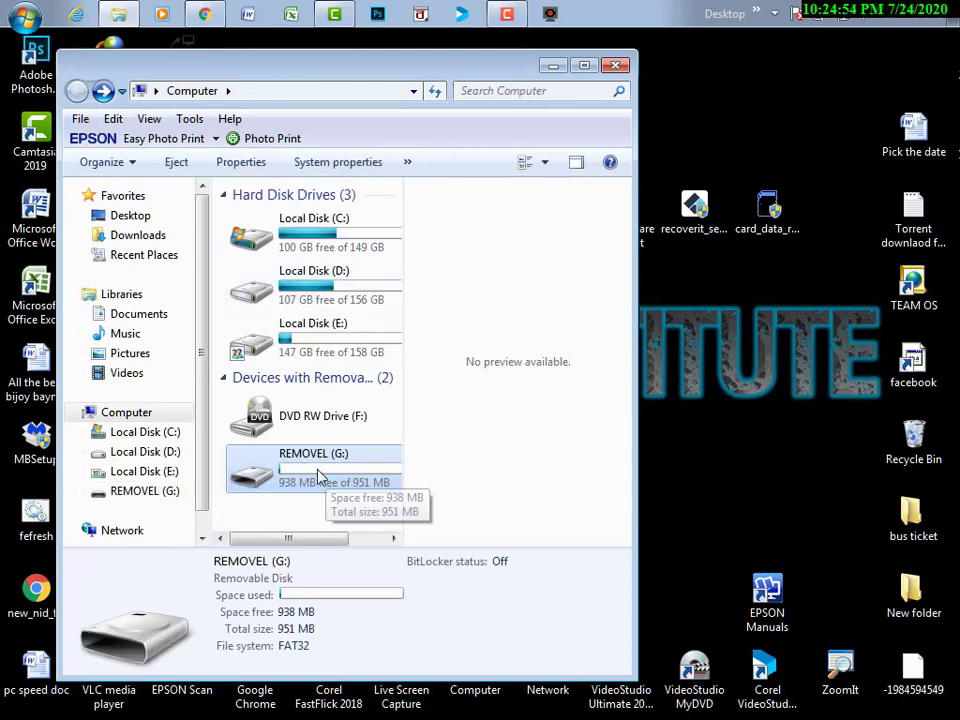
right_click(303, 465)
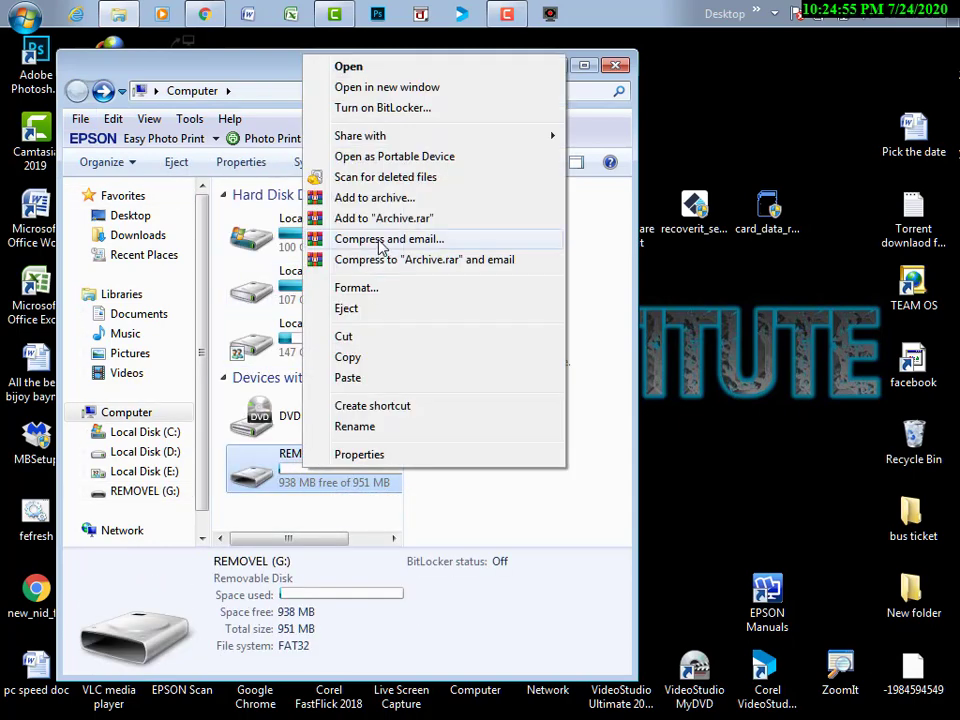
left_click(356, 288)
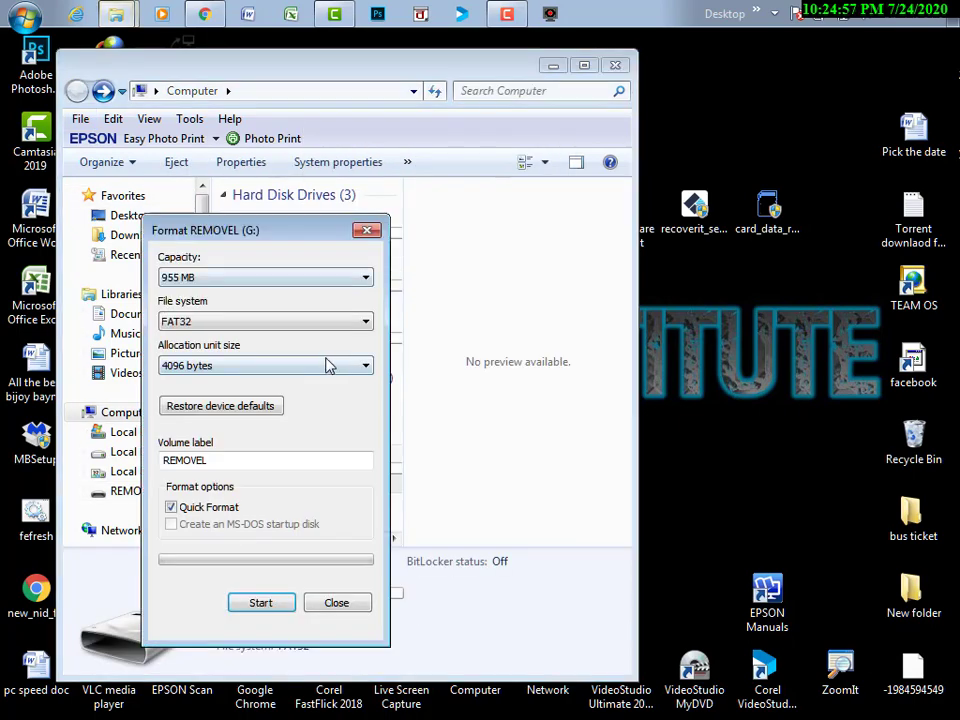
left_click(262, 603)
left_click(523, 385)
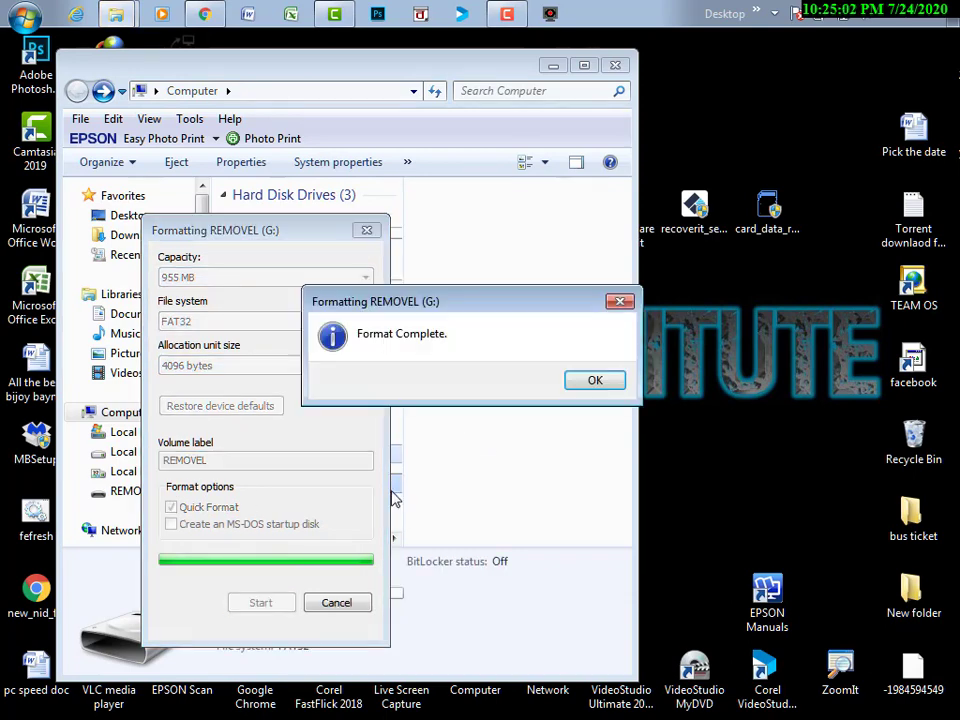
left_click(587, 381)
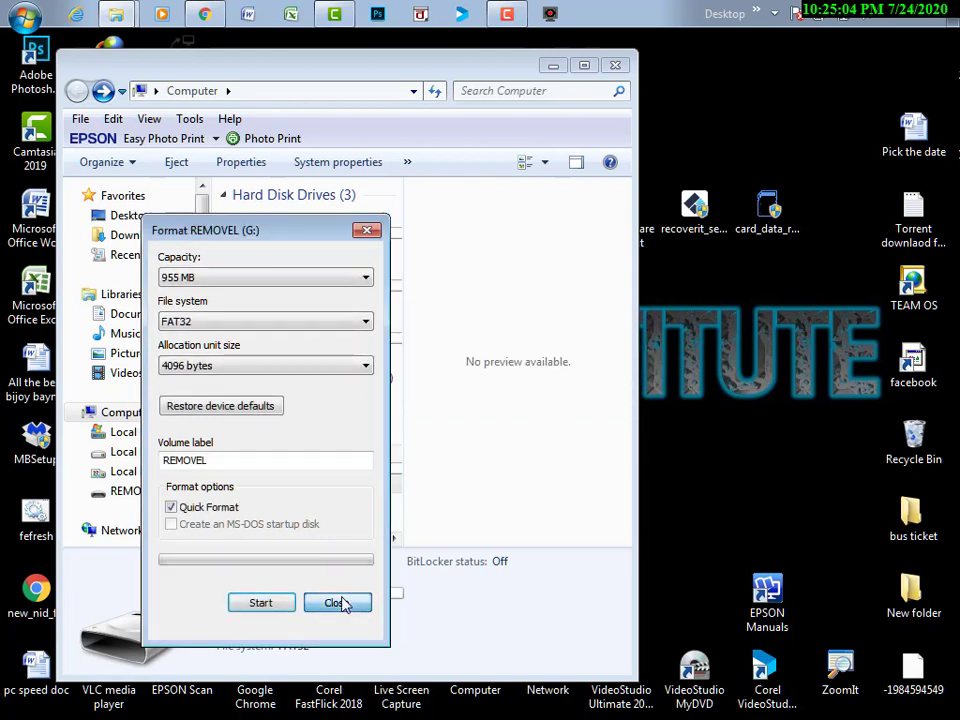
left_click(340, 602)
Check the contents of the formatted REMOVEL (G:) drive and close its window
double_click(313, 457)
left_click_drag(306, 262, 271, 273)
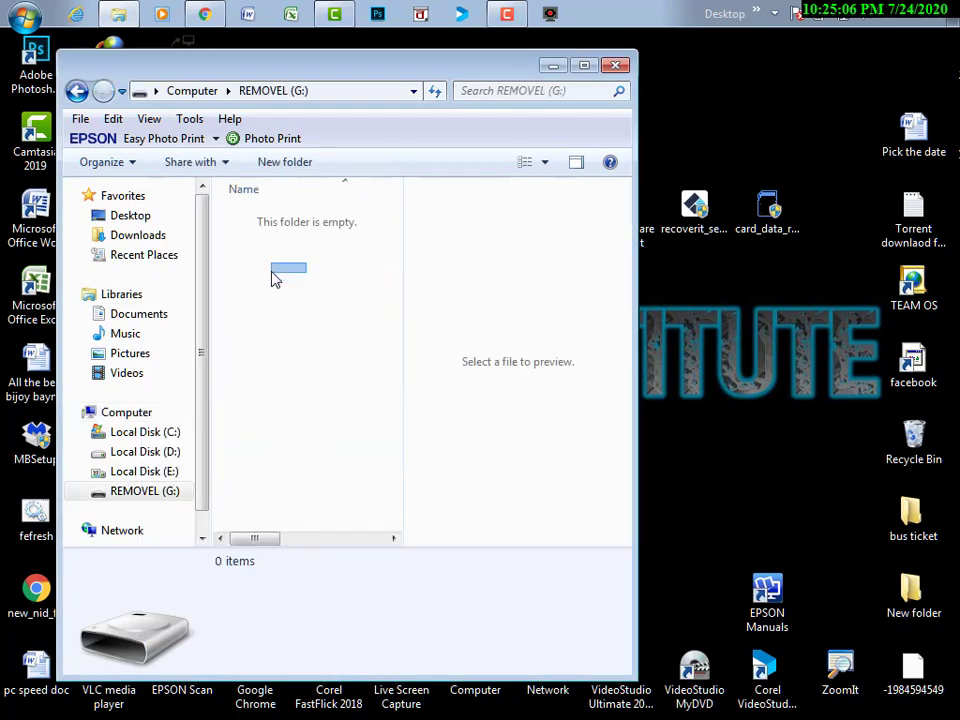
left_click(616, 66)
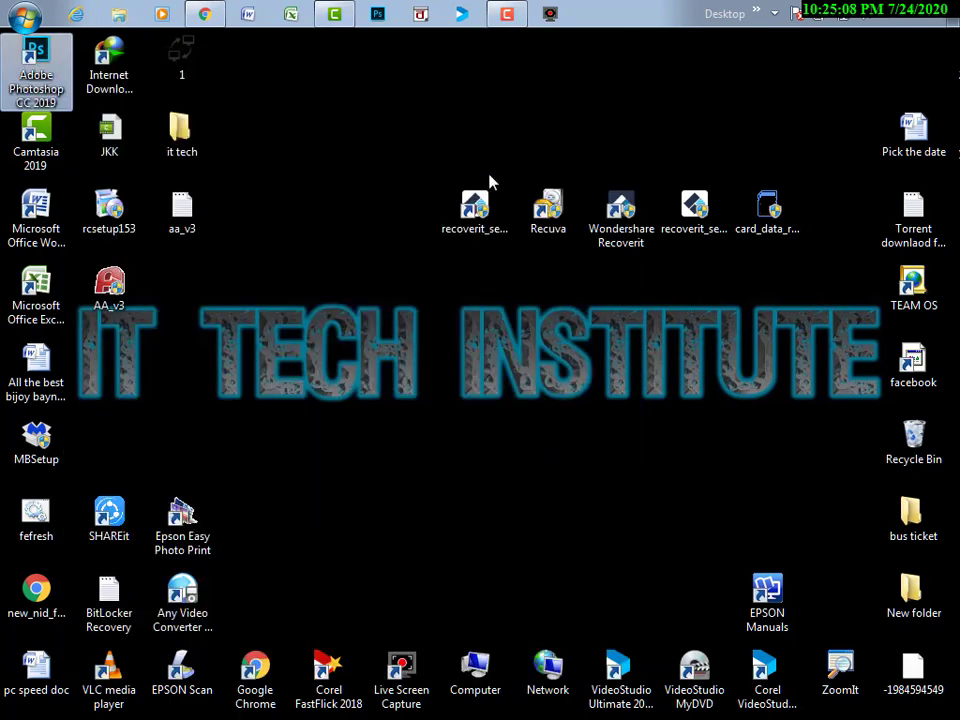
right_click(352, 135)
left_click(377, 184)
right_click(327, 143)
left_click(370, 197)
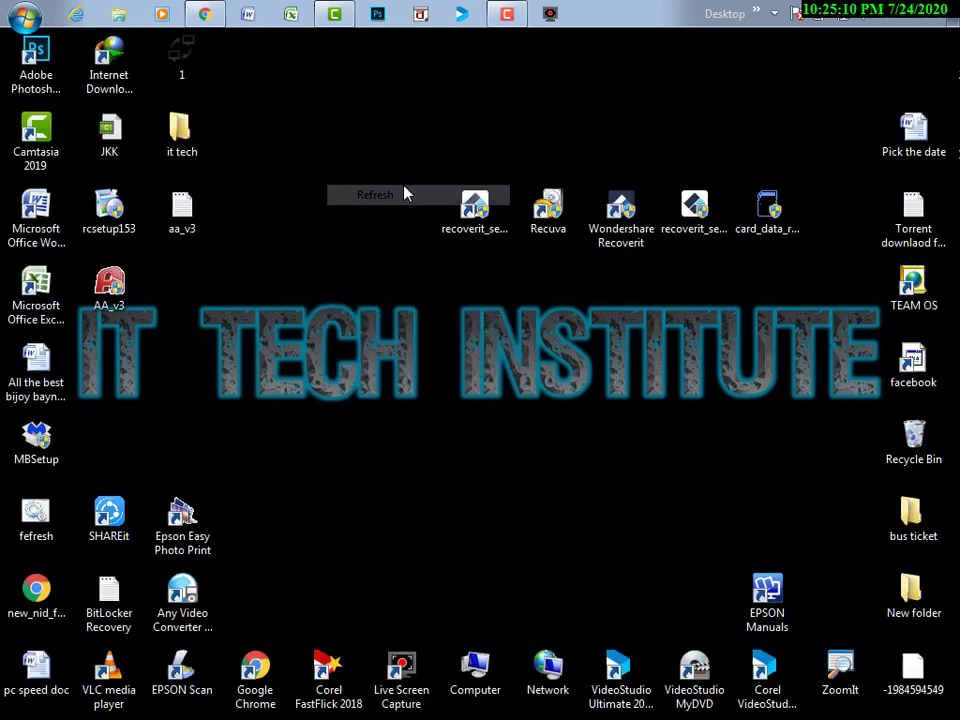
Launch the Recuva wizard from the desktop and accept All Files as the file type to recover
left_click(548, 212)
double_click(548, 212)
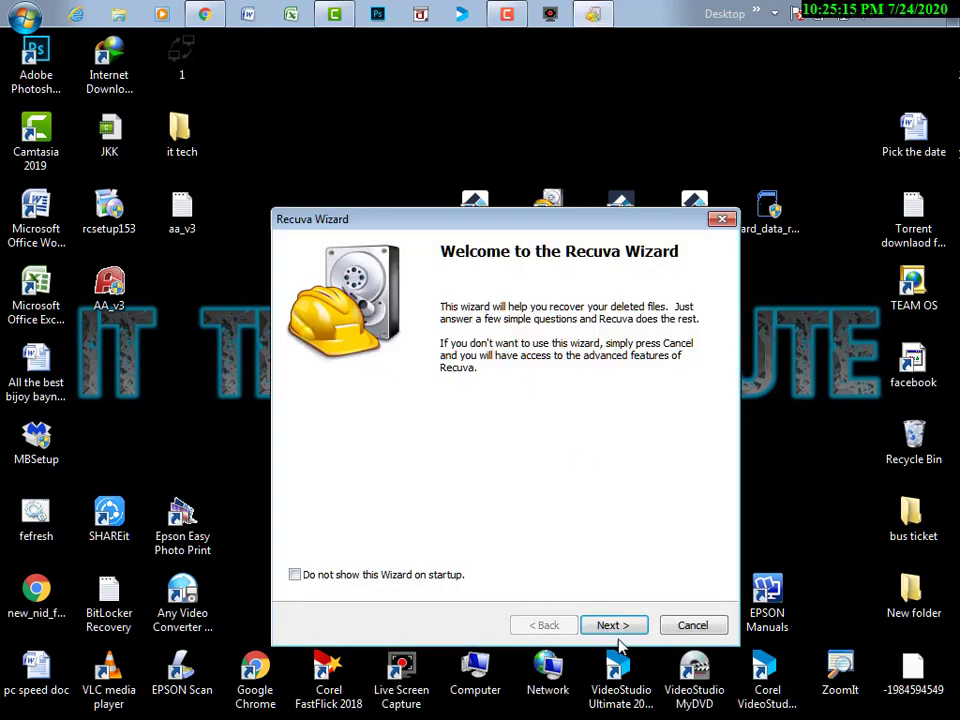
left_click(615, 627)
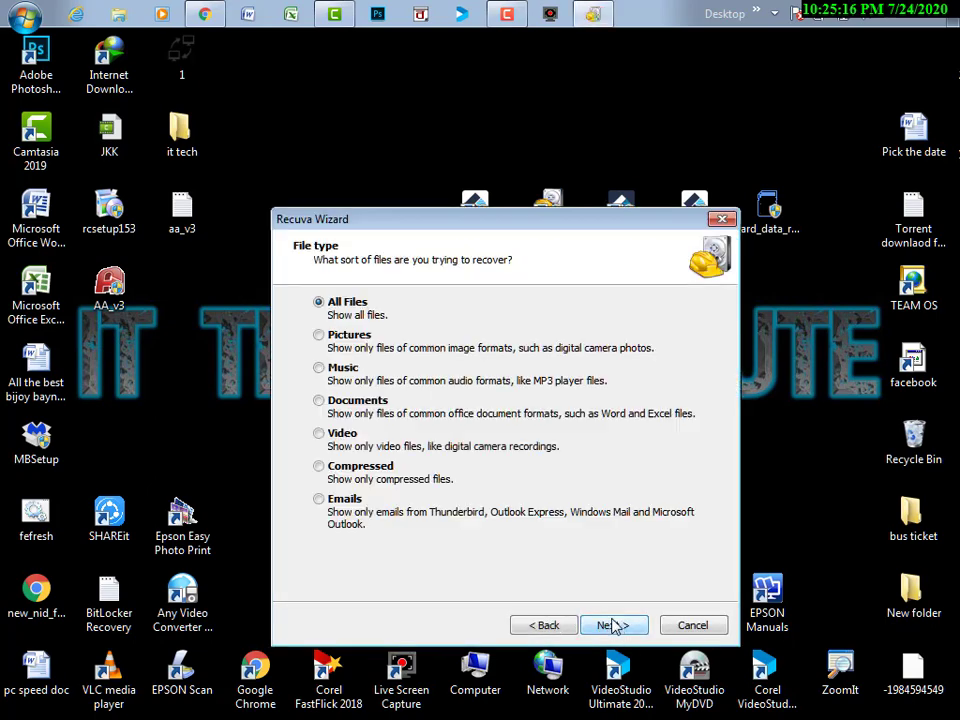
left_click_drag(420, 221, 385, 143)
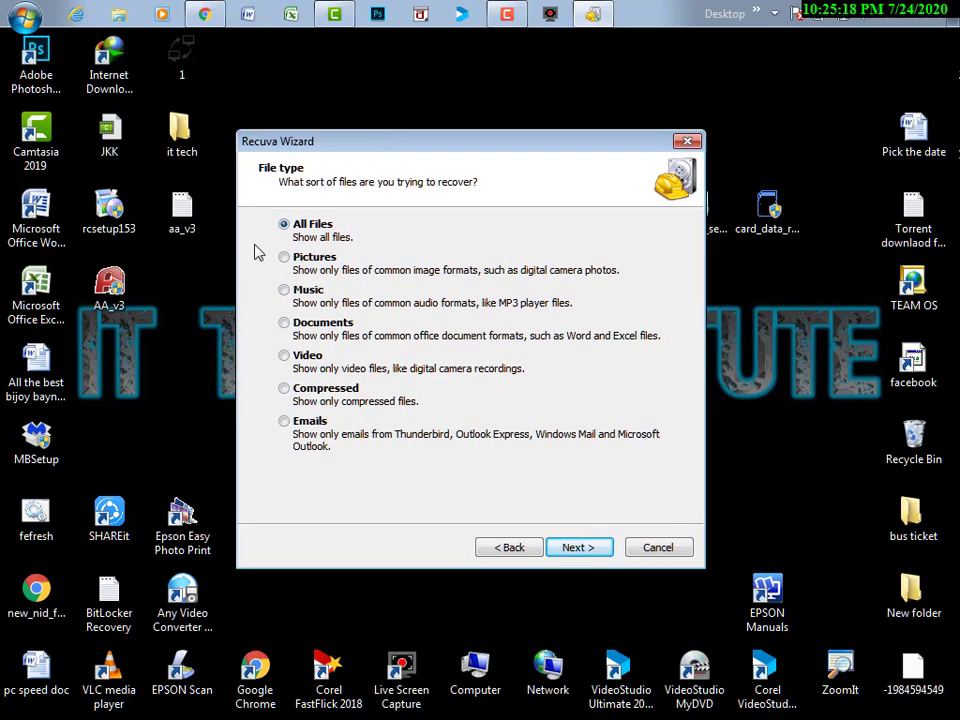
left_click(575, 549)
Set the search to a specific location and choose the REMOVEL (G:) drive
left_click(284, 366)
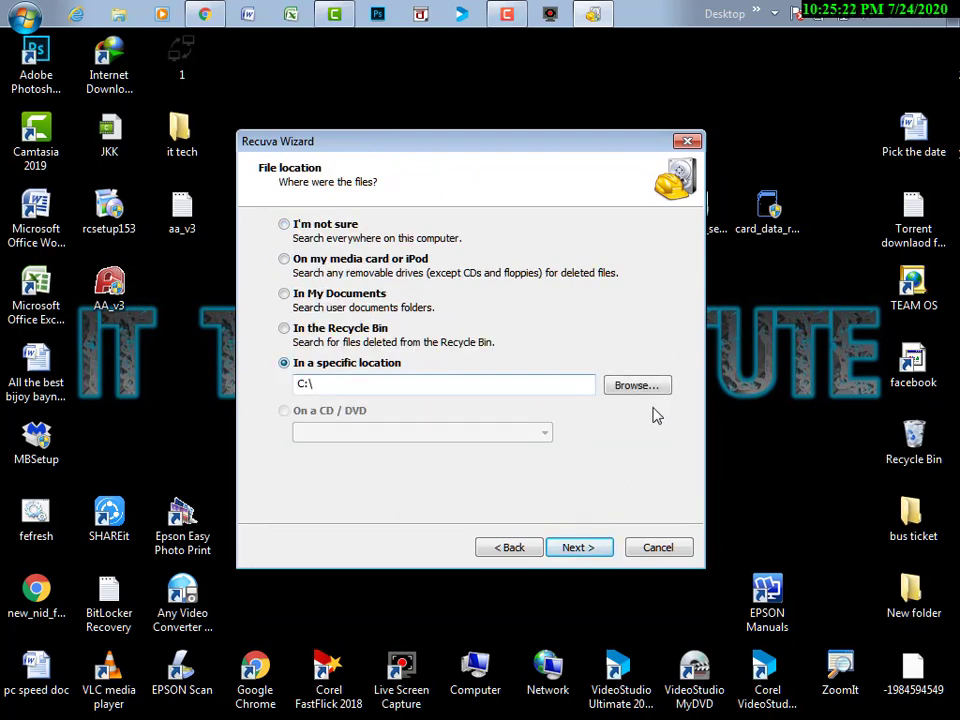
left_click(636, 387)
scroll(480, 399, "down", 5)
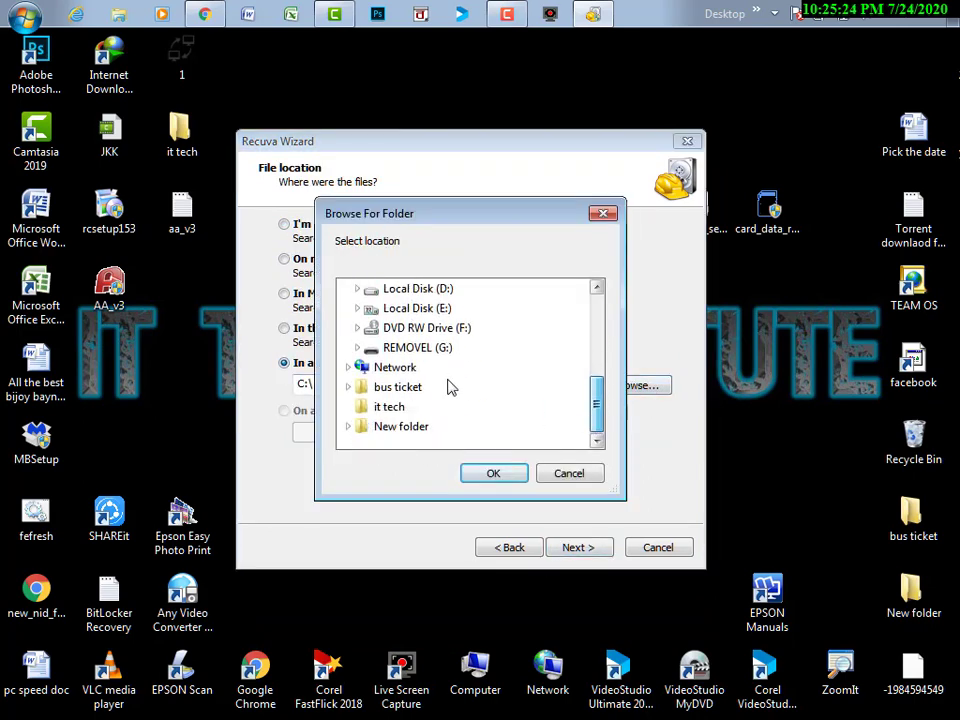
scroll(439, 407, "up", 2)
left_click(407, 426)
left_click(493, 473)
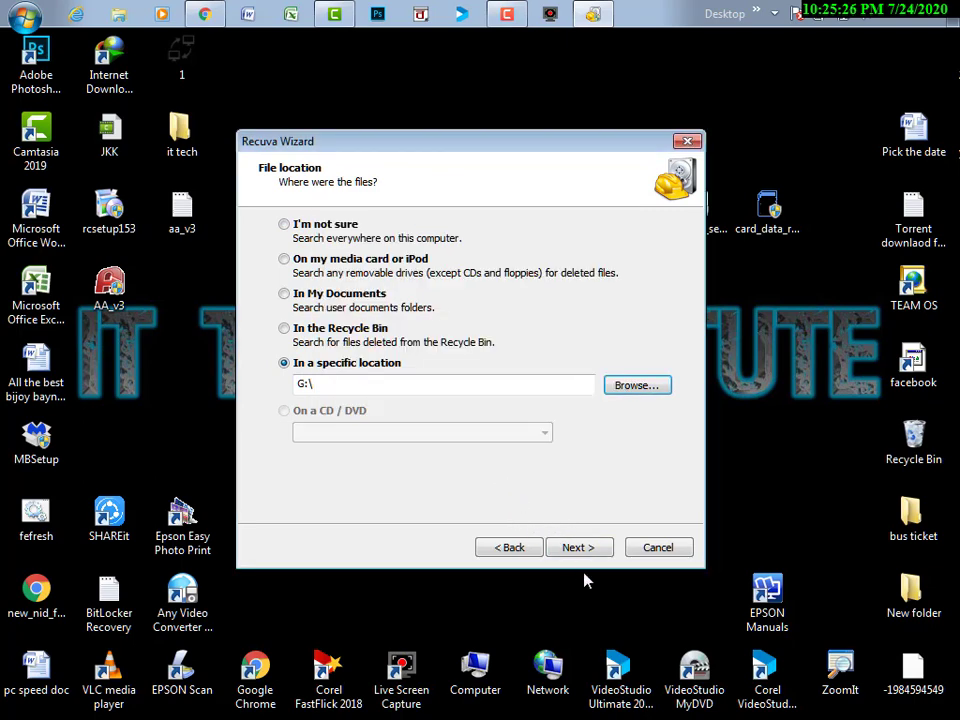
Start the search of the G: drive and accept the repeat scan with Deep Scan enabled
left_click(580, 552)
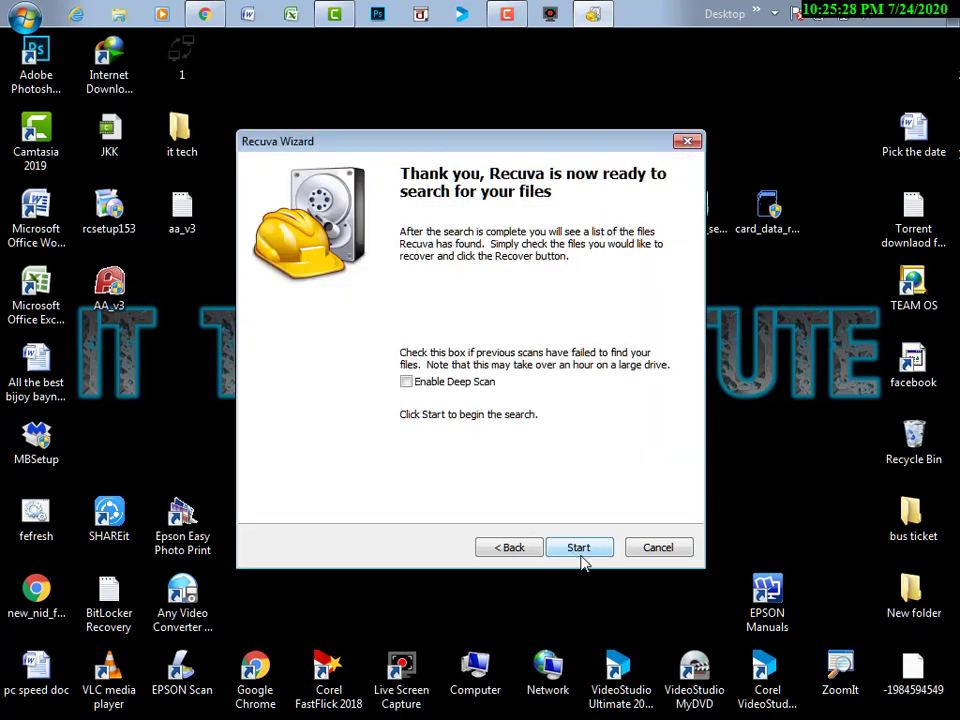
left_click(577, 549)
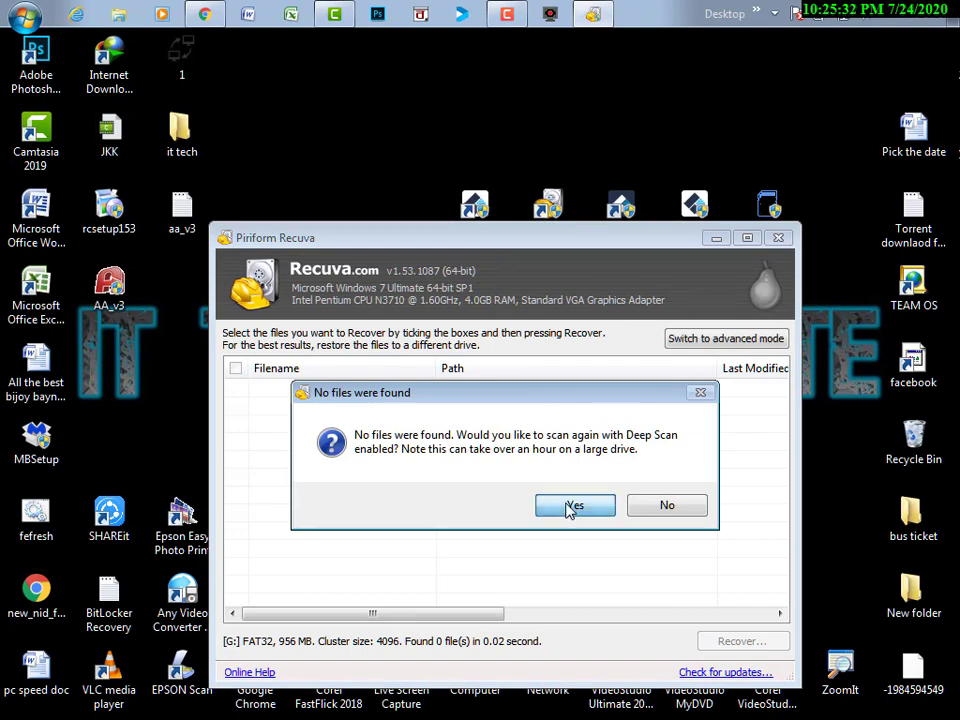
left_click(571, 507)
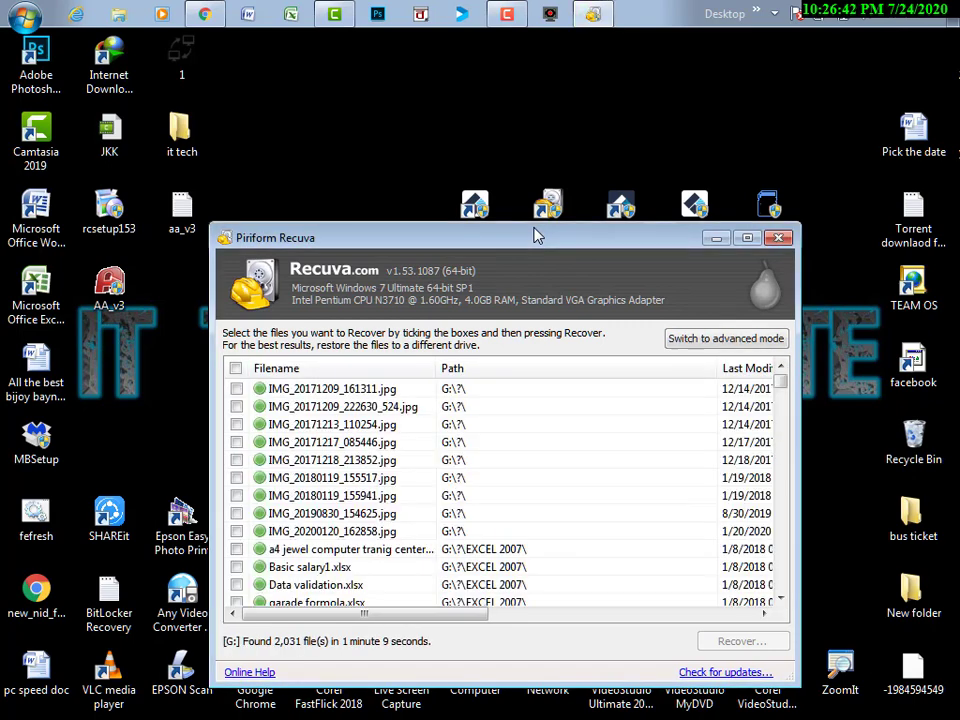
Mark all the found files and recover them into the it tech folder, checking that folder's contents beforehand
left_click(236, 369)
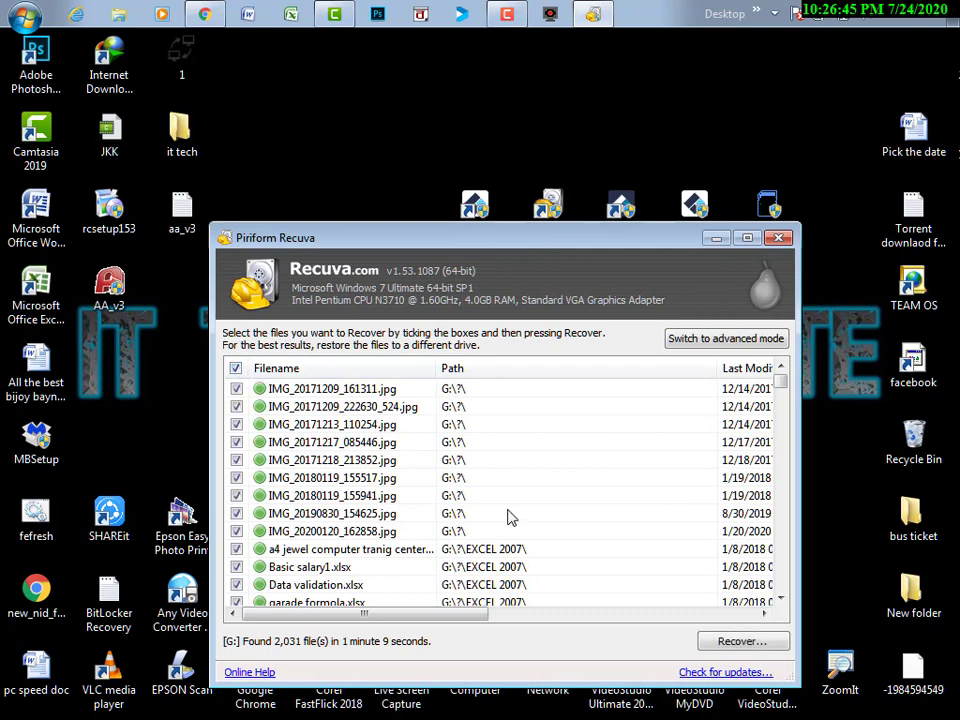
left_click(741, 645)
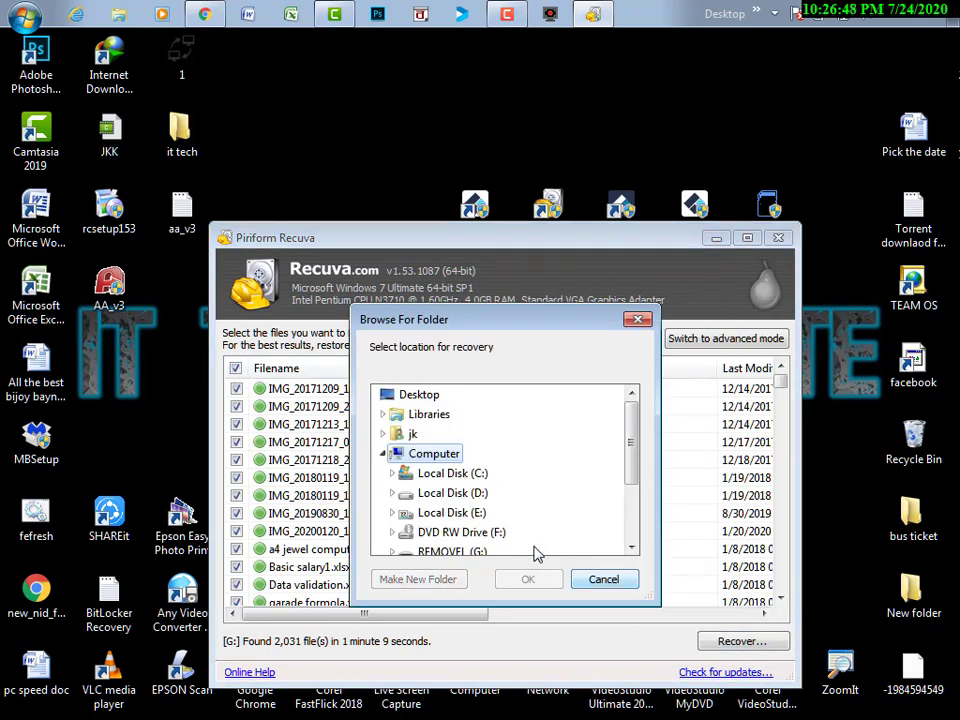
left_click_drag(628, 444, 621, 514)
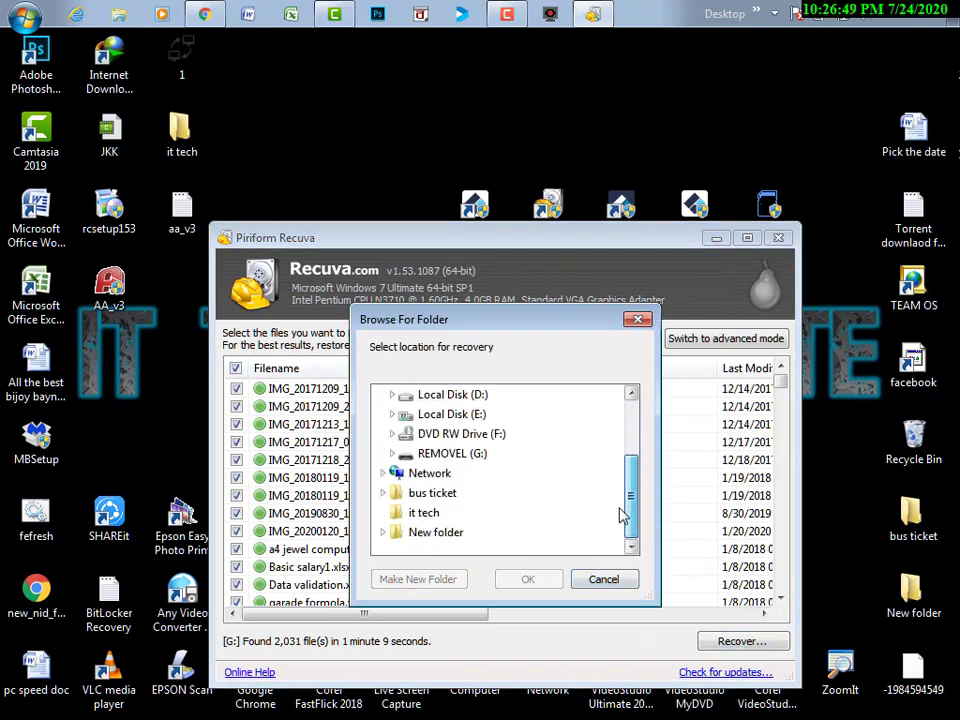
double_click(183, 140)
left_click(613, 64)
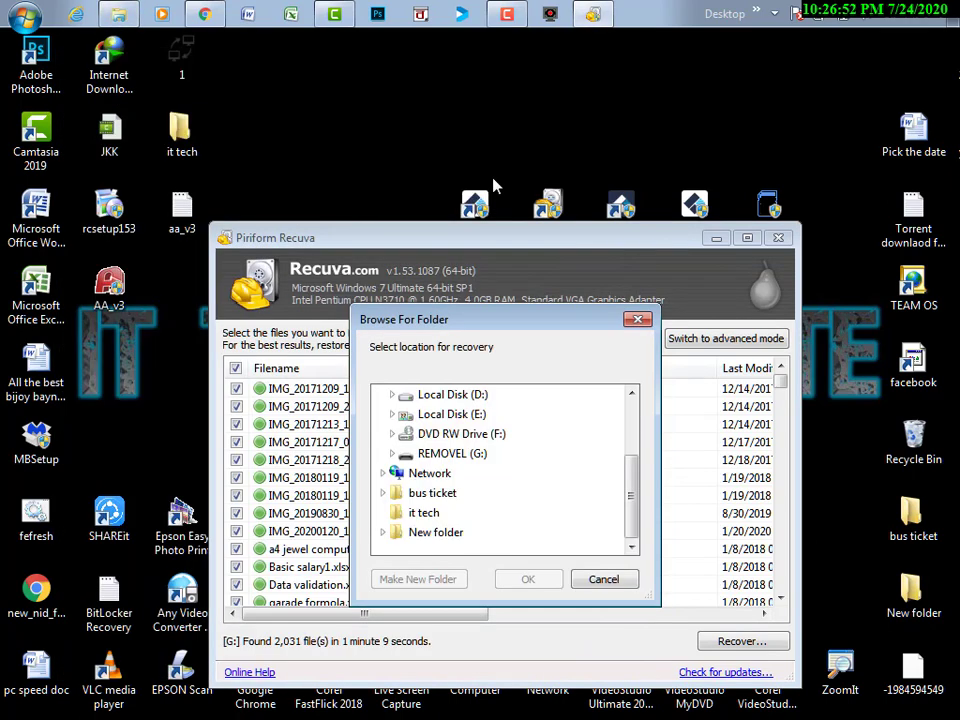
left_click(428, 513)
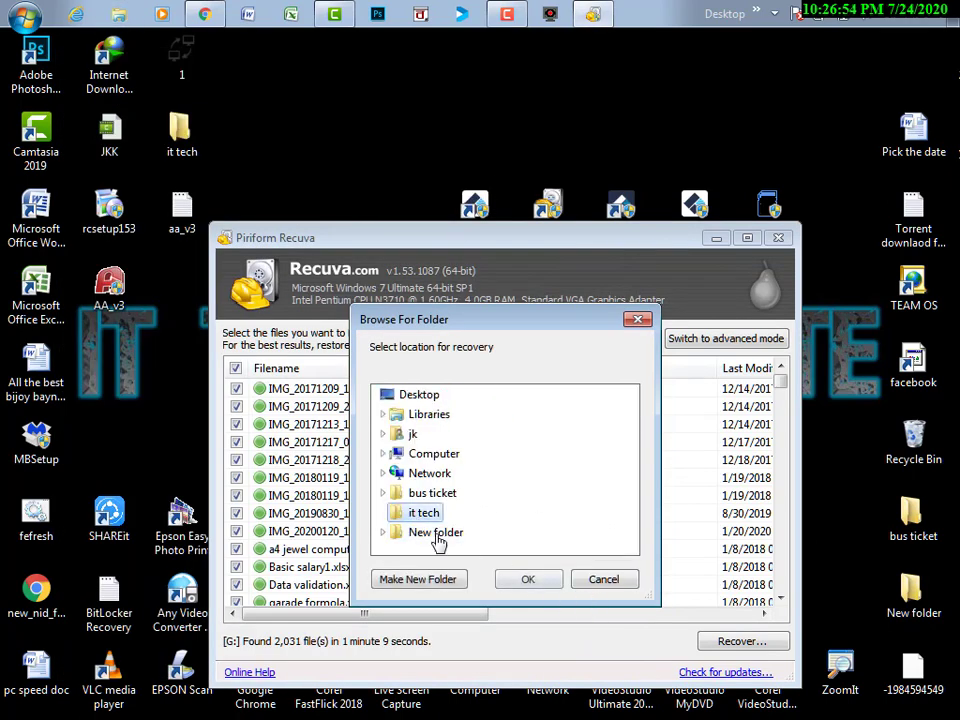
left_click(529, 581)
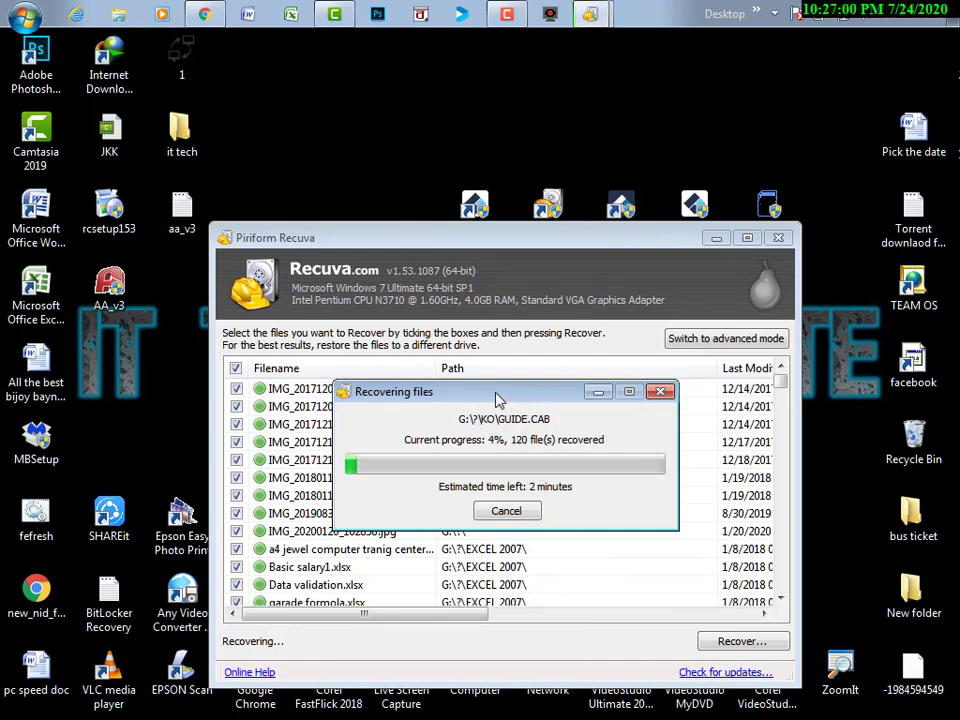
Open the it tech folder on the desktop and browse the recovered files, selecting the a4 jewel computer tranig center document
double_click(186, 133)
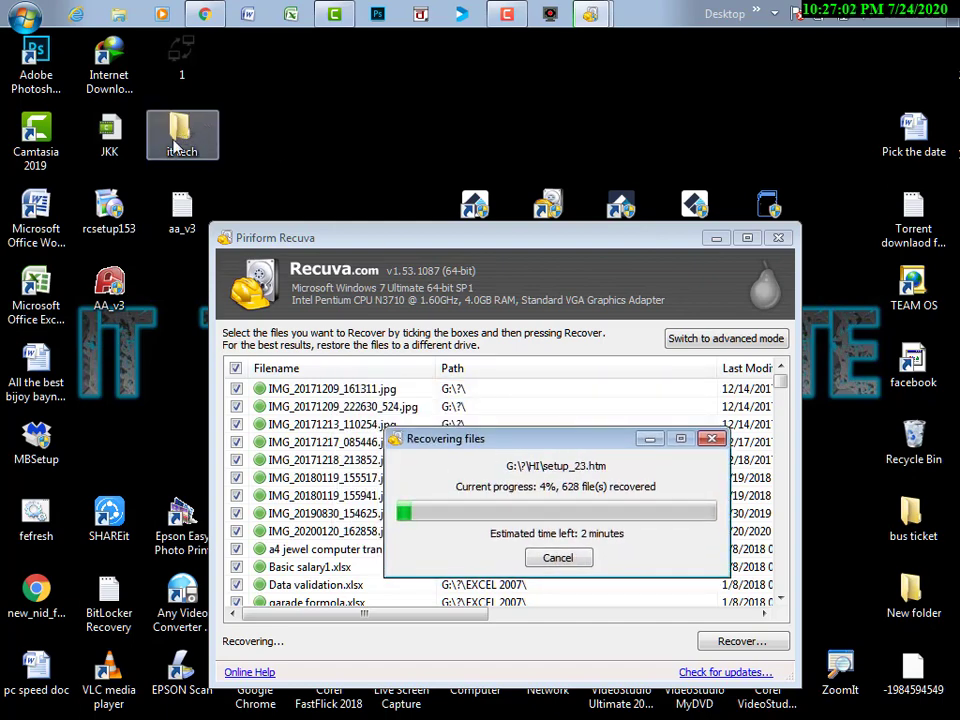
scroll(300, 283, "down", 15)
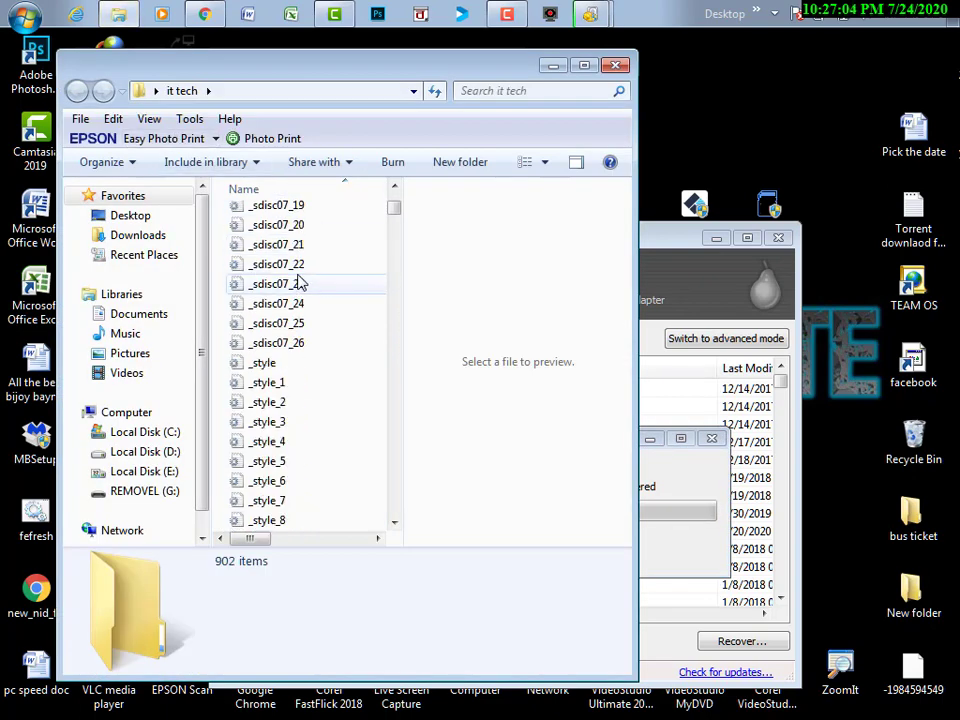
scroll(288, 289, "up", 1)
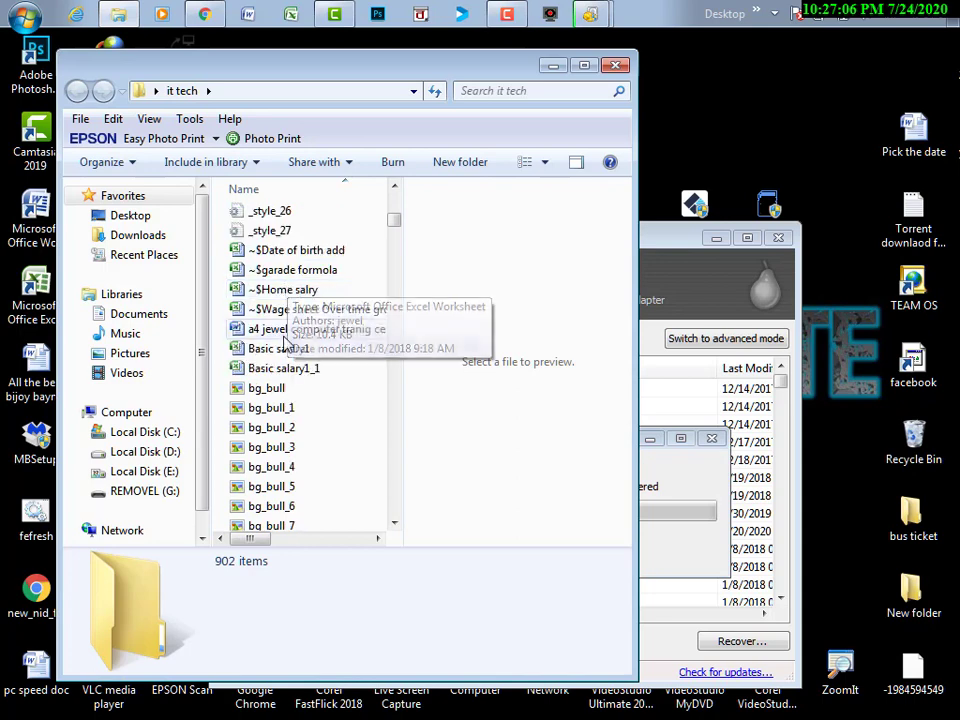
left_click(276, 330)
scroll(279, 338, "up", 2)
scroll(292, 445, "down", 3)
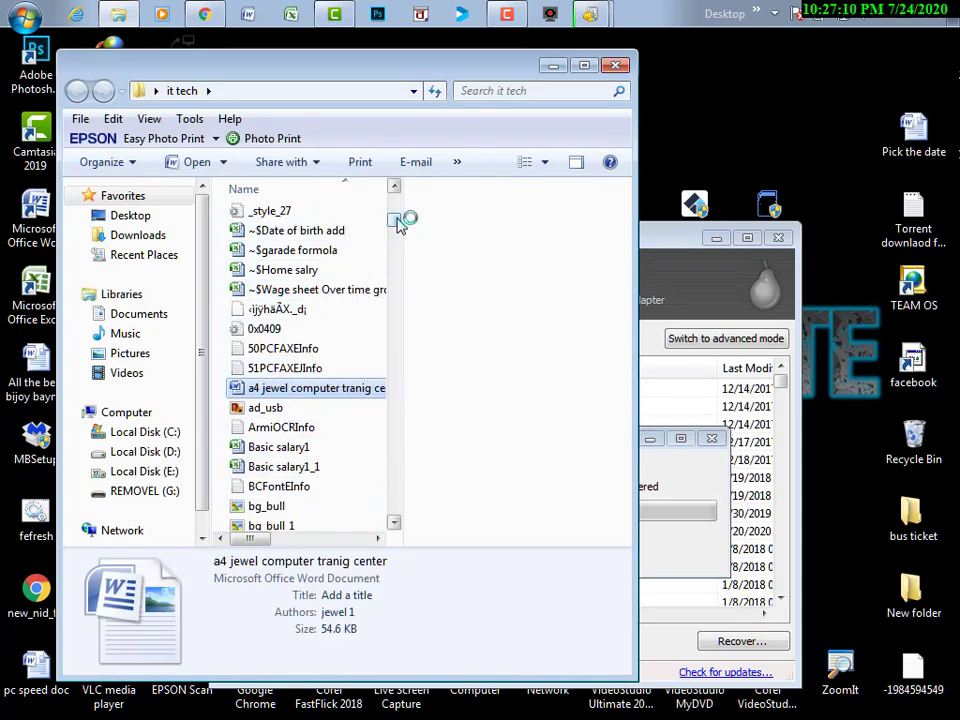
scroll(392, 218, "down", 4)
scroll(393, 222, "up", 5)
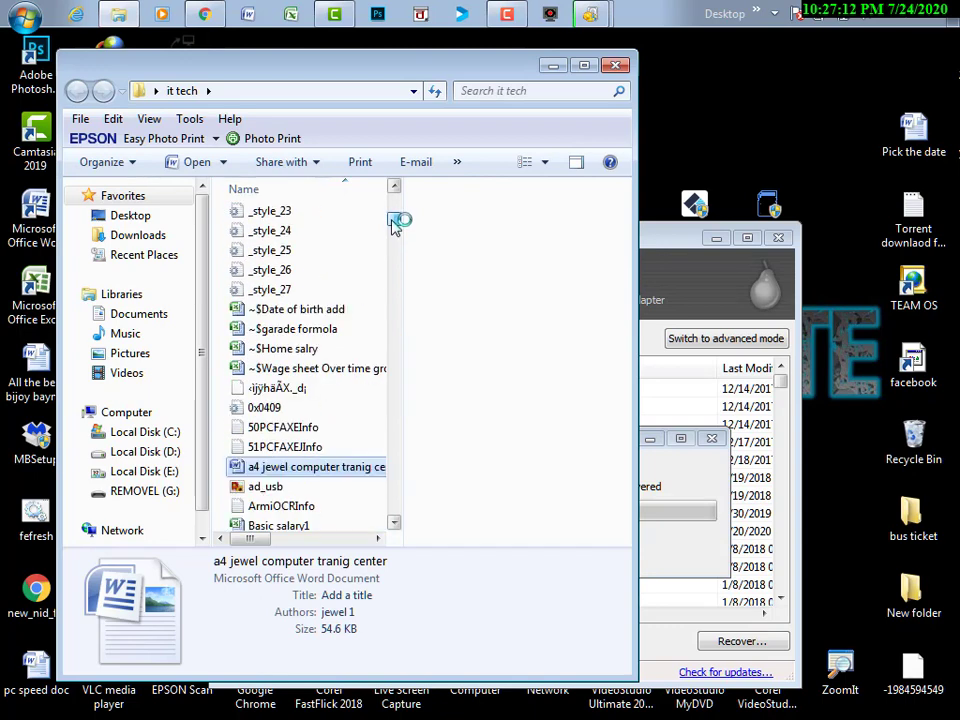
scroll(295, 490, "up", 1)
Open the recovered a4 jewel computer tranig center document in Word, look through its pages and minimize it
right_click(312, 466)
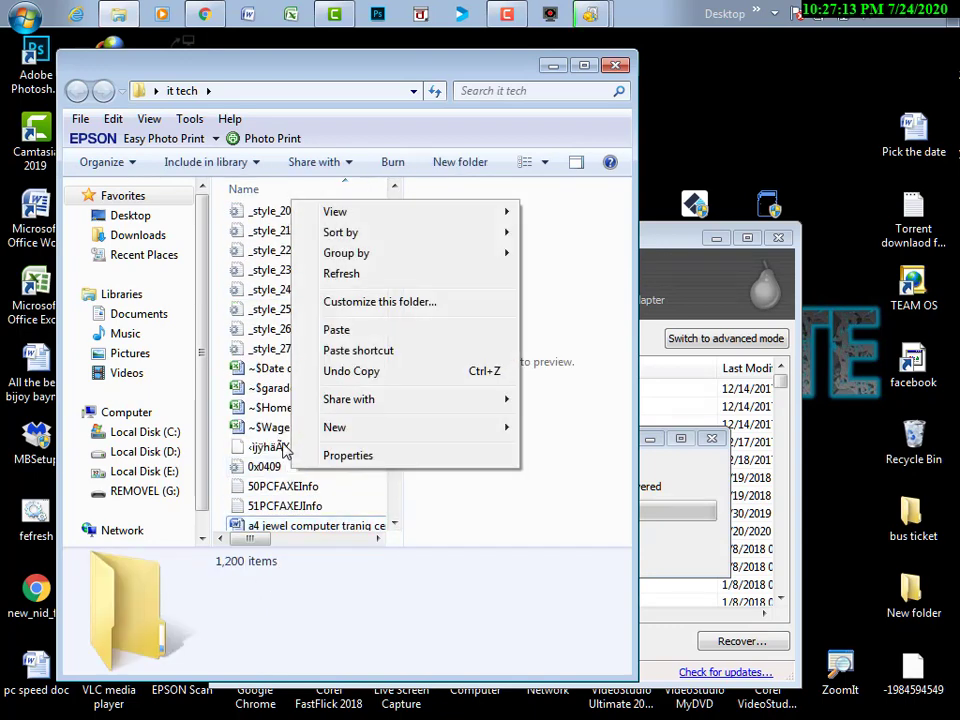
left_click(278, 530)
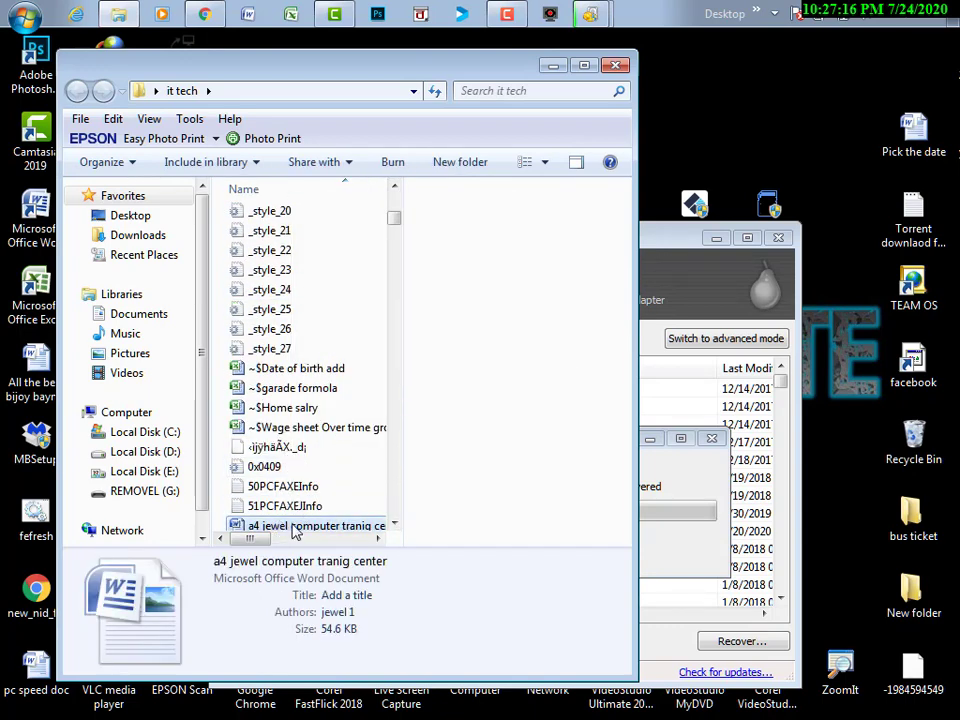
right_click(295, 528)
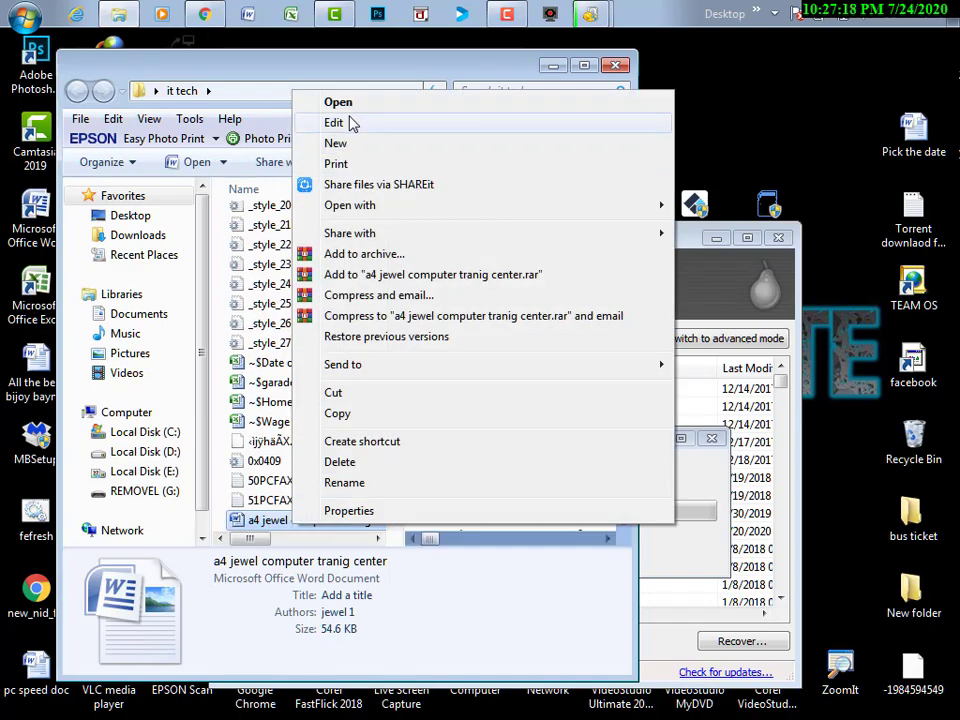
left_click(340, 104)
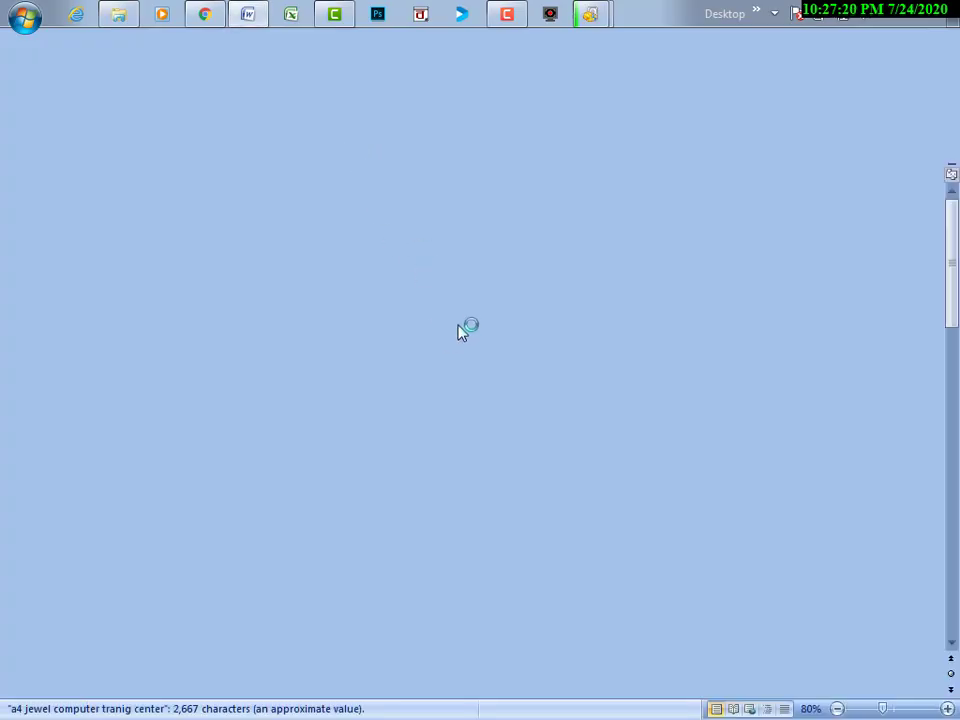
scroll(458, 350, "down", 5)
scroll(458, 360, "down", 20)
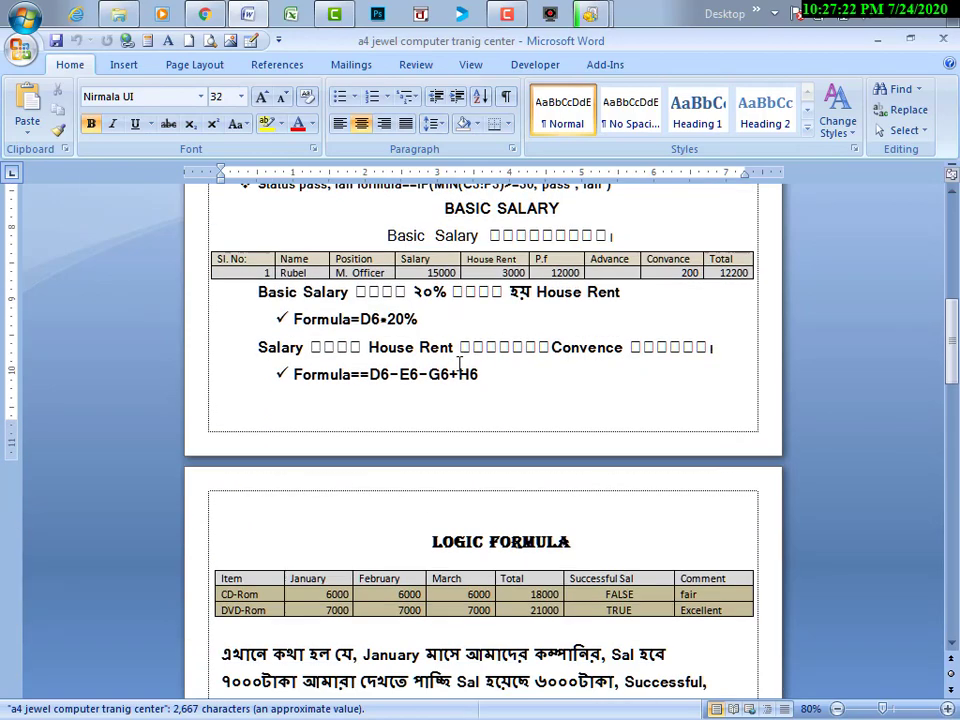
scroll(458, 360, "down", 10)
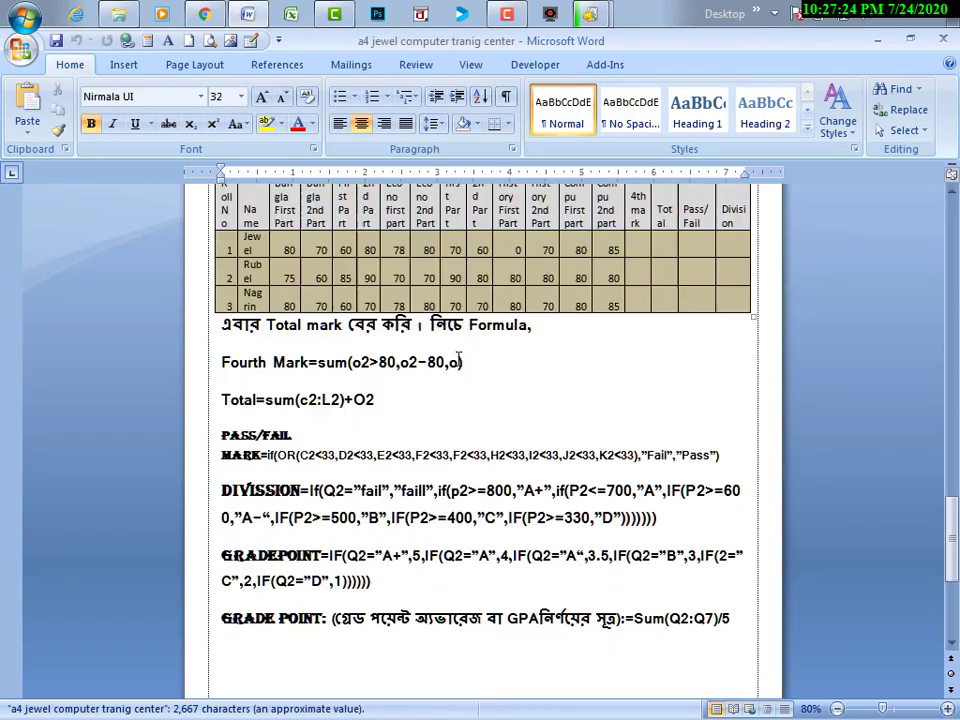
scroll(448, 345, "down", 3)
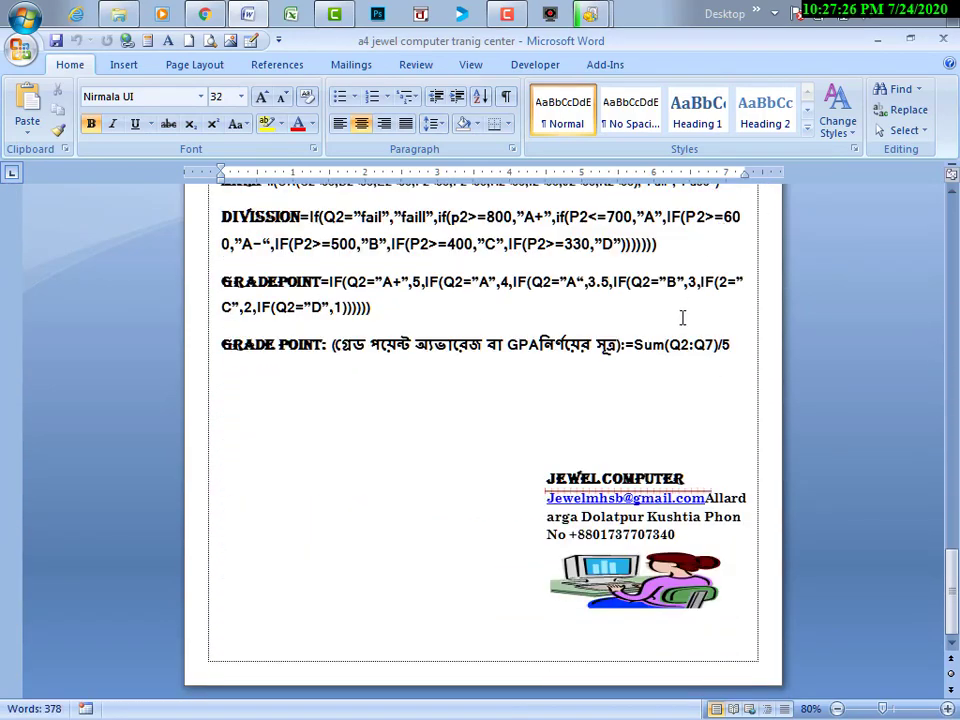
left_click(879, 40)
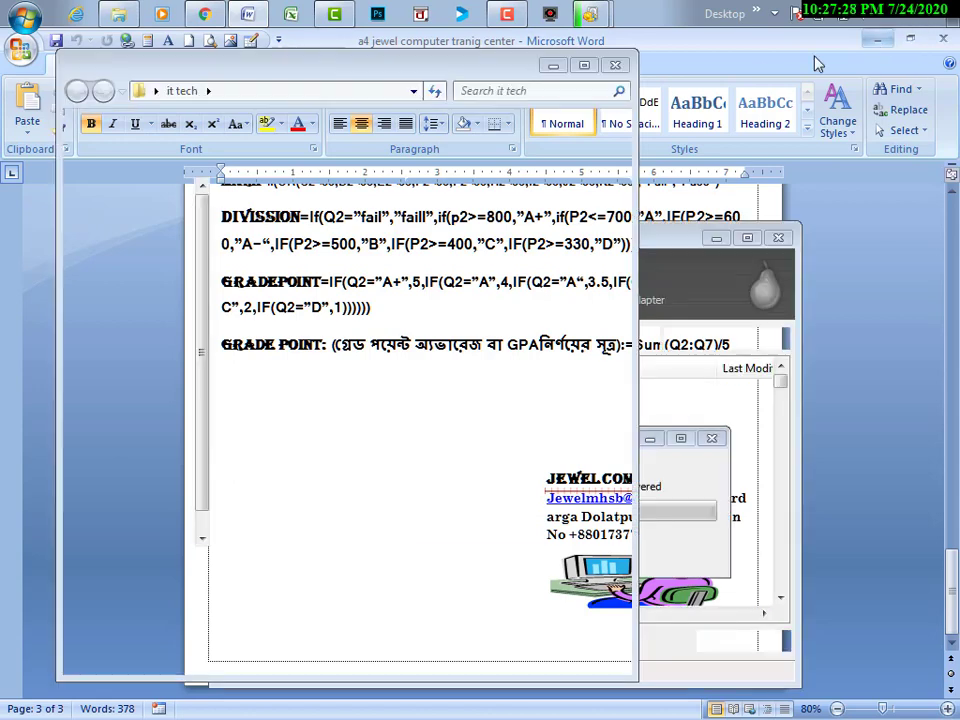
Preview the recovered bg_bull and bg_info images and the data validation ... 2017 workbook in the it tech folder
scroll(243, 410, "down", 4)
left_click(268, 441)
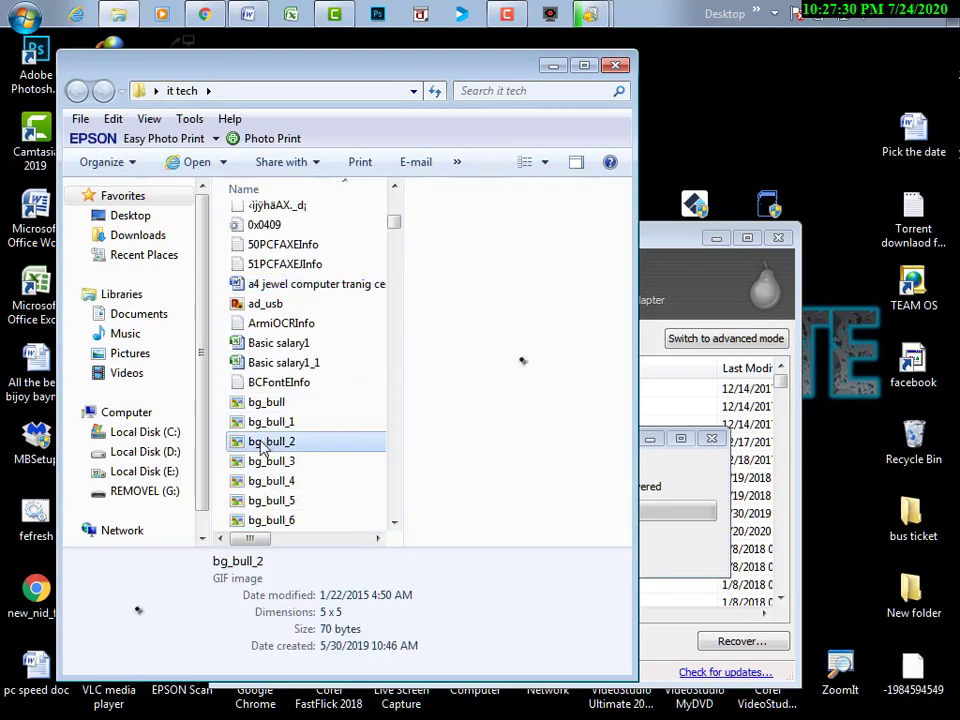
scroll(268, 441, "down", 4)
left_click(268, 441)
scroll(268, 441, "down", 6)
left_click(266, 382)
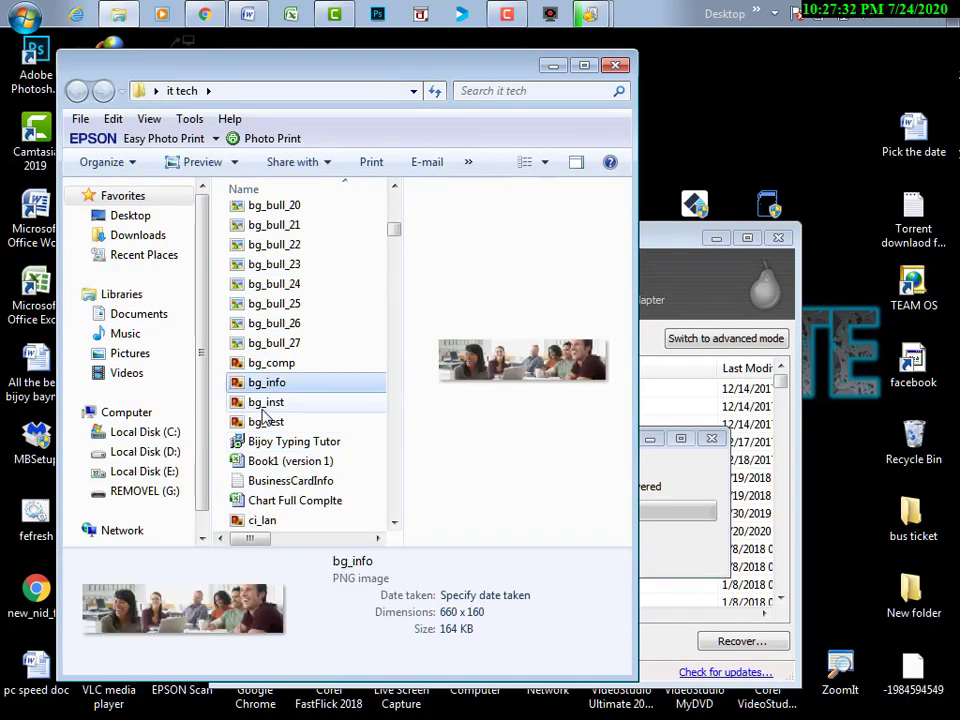
left_click(266, 422)
scroll(268, 410, "down", 5)
left_click(268, 403)
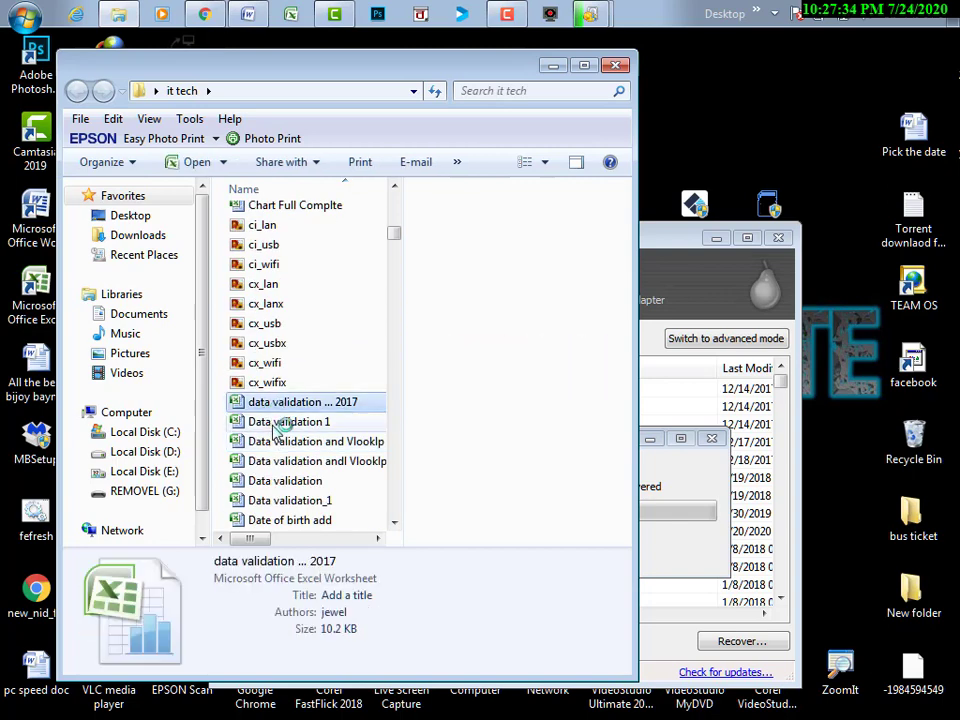
Preview the recovered Data validation and Vlooklp and Data validation_1 workbooks, the dx_wfd image and a GUID-2AE80B4F image in the it tech folder
scroll(272, 432, "down", 1)
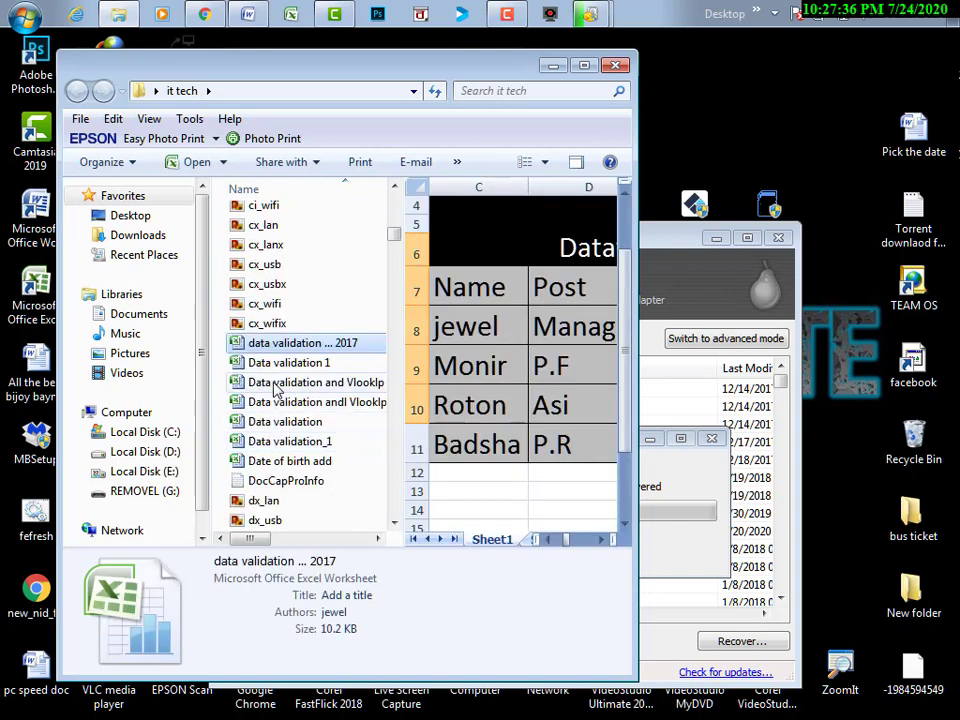
left_click(280, 382)
left_click(282, 441)
left_click(275, 382)
scroll(268, 400, "down", 4)
left_click(265, 284)
left_click(257, 325)
scroll(277, 365, "down", 5)
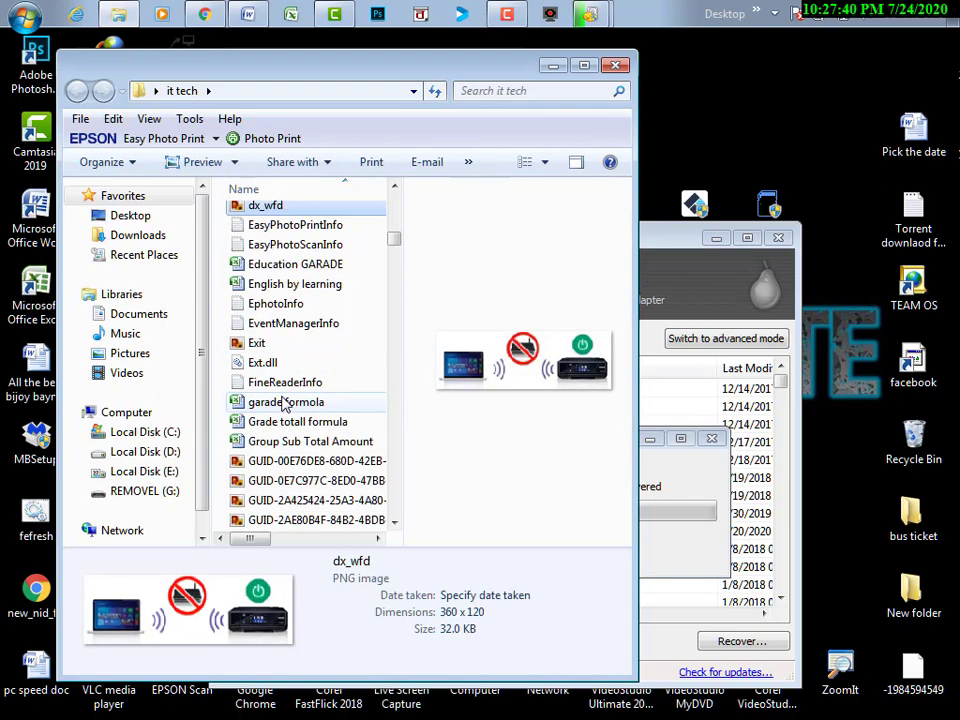
left_click(277, 342)
scroll(277, 334, "down", 10)
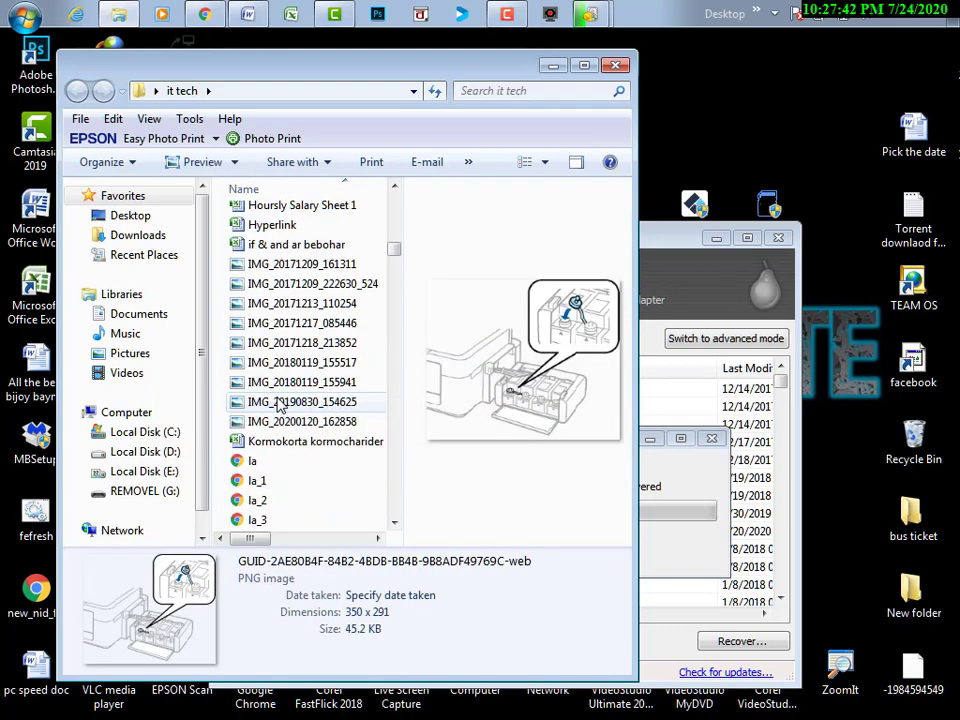
Preview the recovered IMG photos, including IMG_20171218_213852, IMG_20171209_222630_524 and IMG_20171213_110254, and select IMG_20171209_161311
scroll(265, 362, "up", 3)
left_click(290, 328)
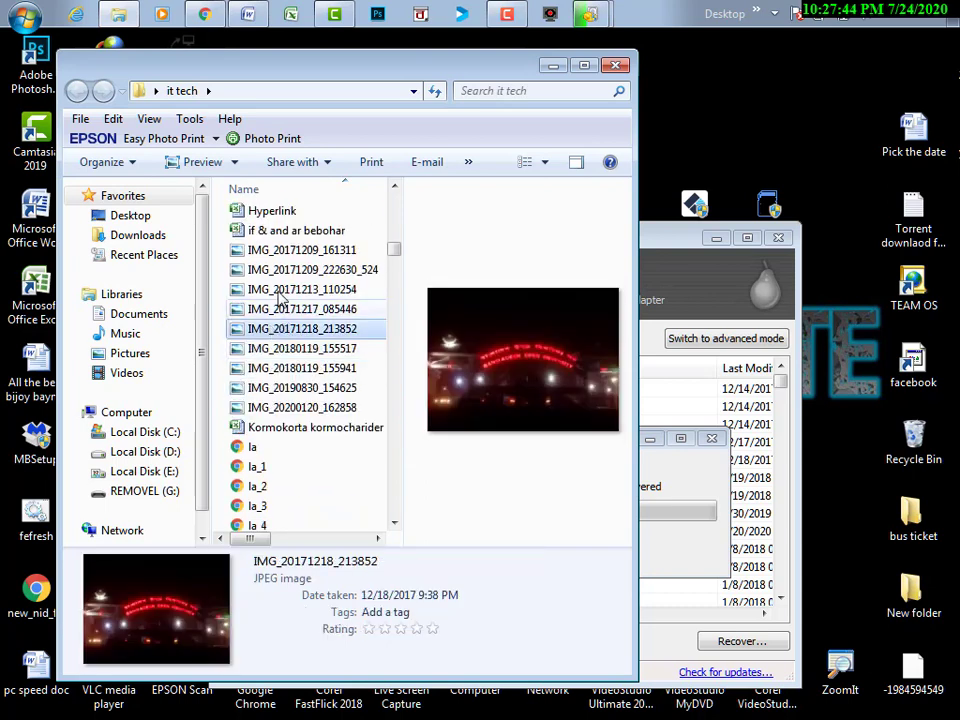
left_click(278, 269)
left_click(272, 252)
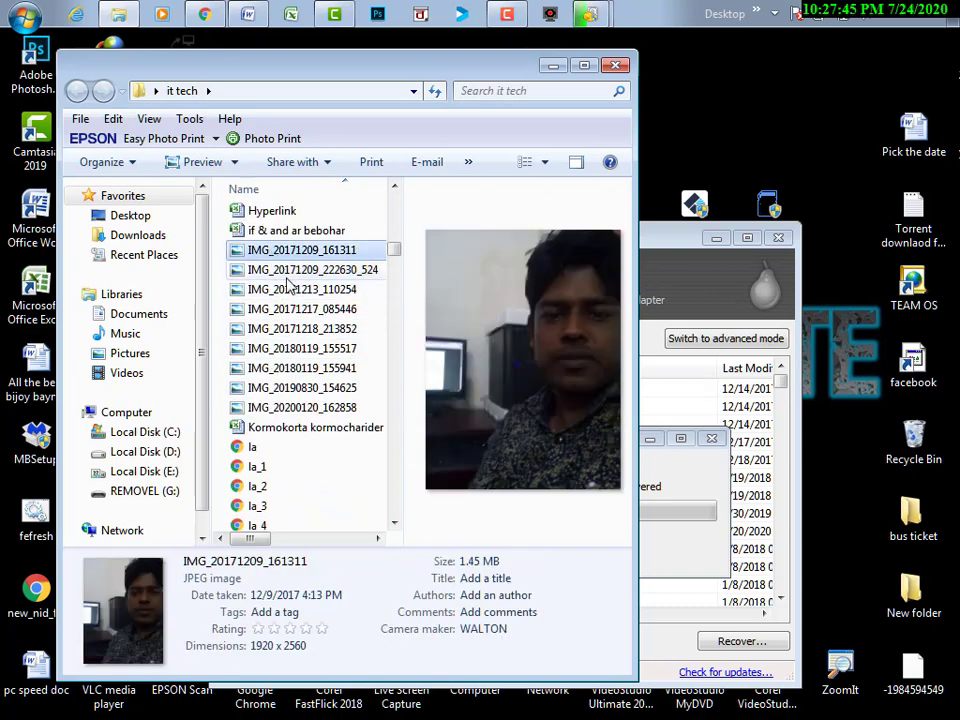
left_click(278, 270)
left_click(279, 289)
left_click(279, 251)
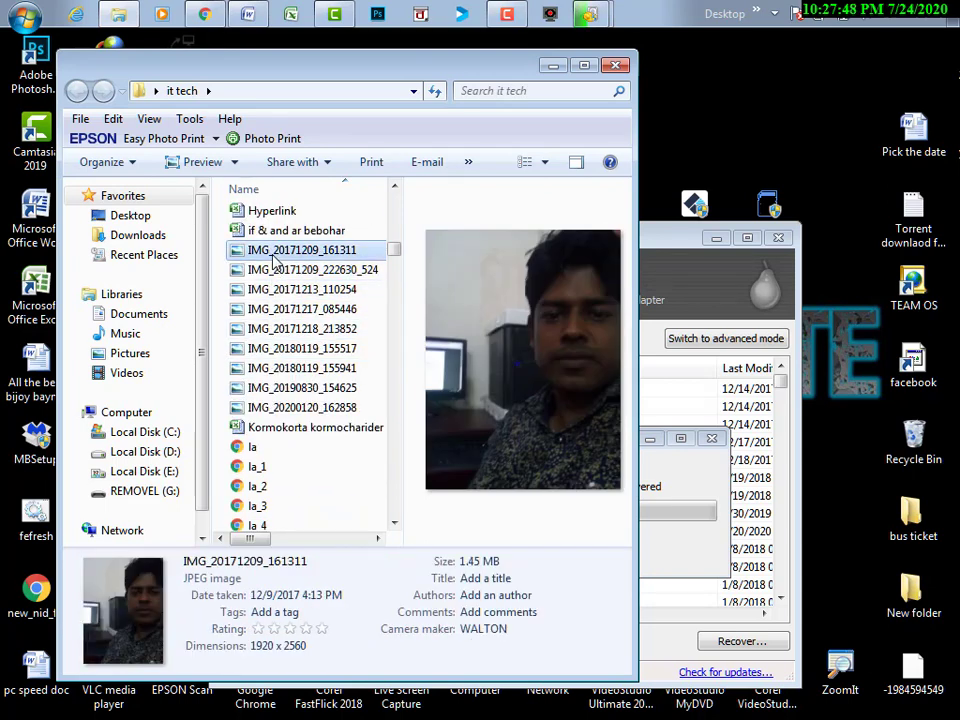
Open IMG_20171209_161311 in Windows Photo Viewer, go through the recovered photos up to IMG_20180119_155517 and close the viewer
key("Return")
left_click(526, 696)
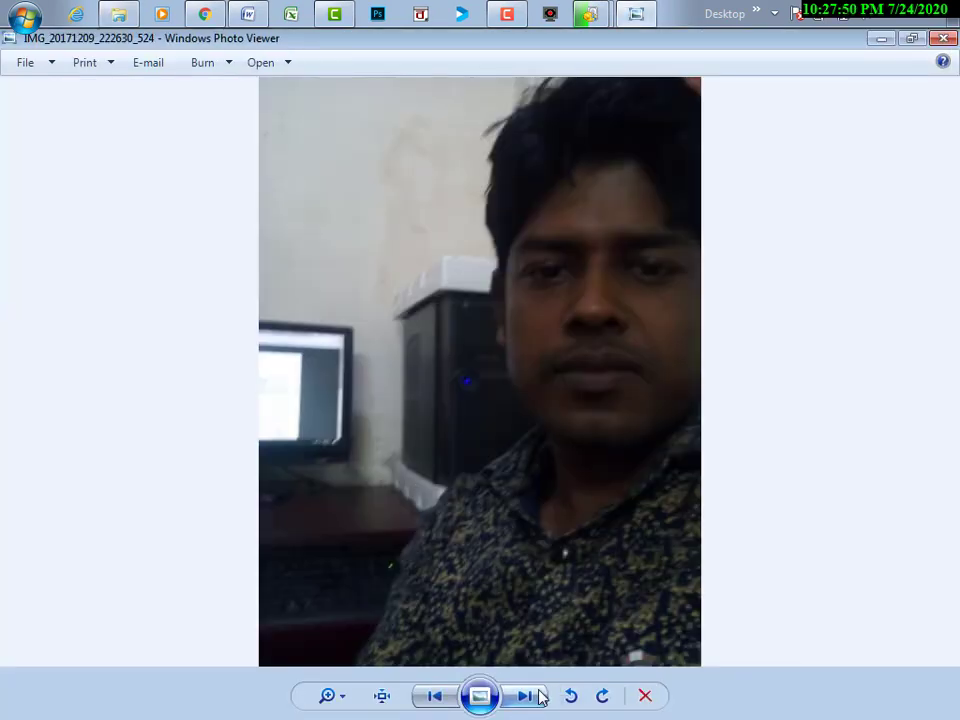
left_click(538, 695)
left_click(538, 695)
left_click(538, 695)
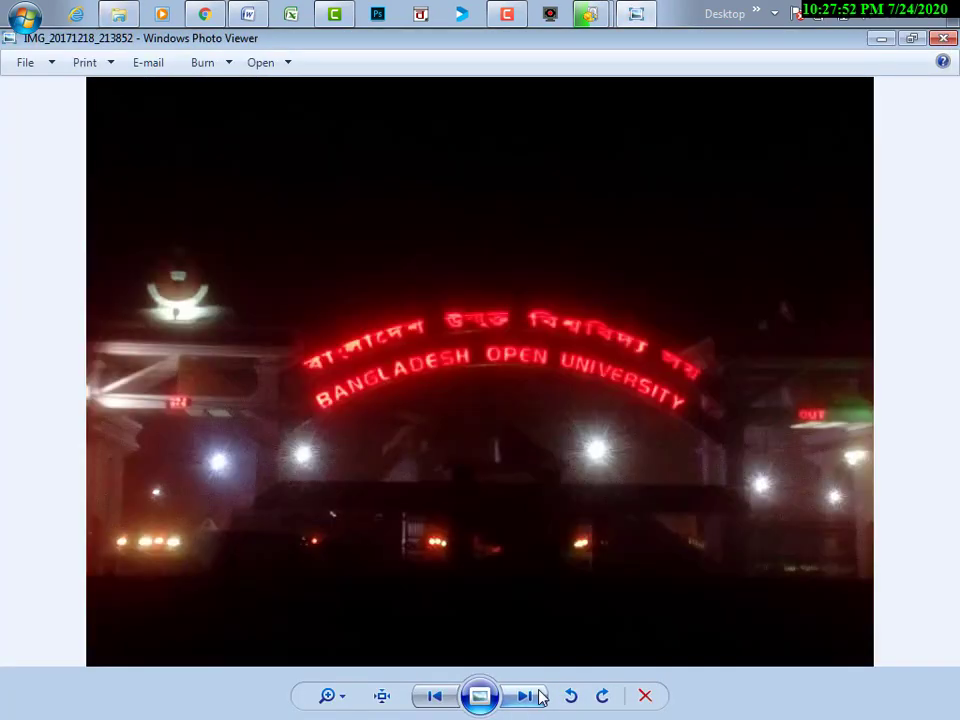
left_click(538, 695)
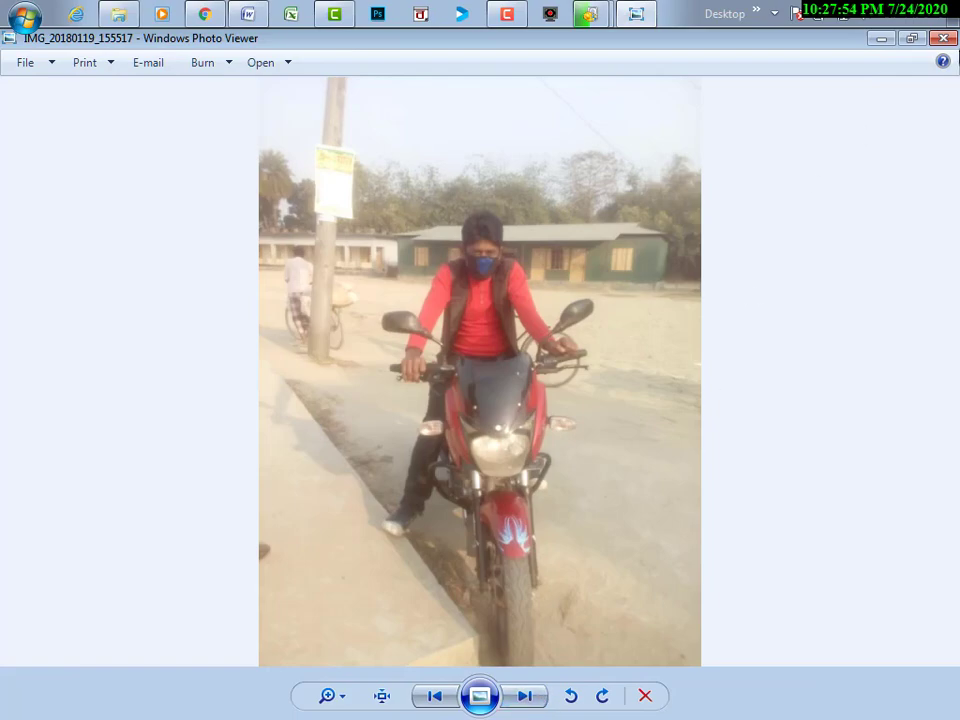
left_click(942, 40)
Look through the remaining recovered files and close the it tech folder to return to the recovery progress
left_click_drag(398, 251, 394, 279)
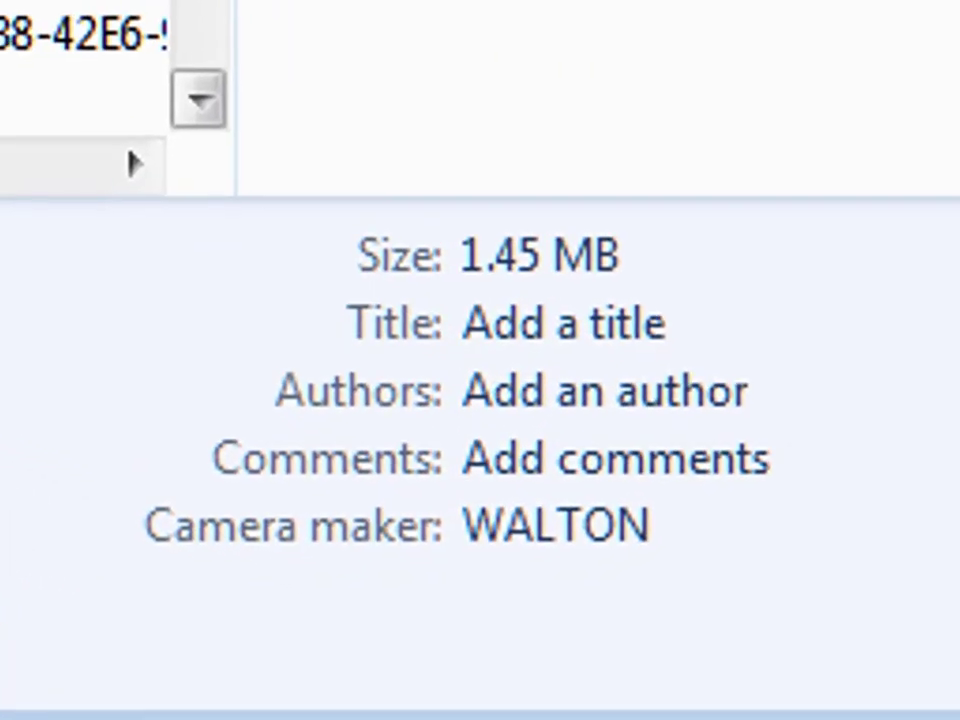
scroll(80, 40, "down", 2)
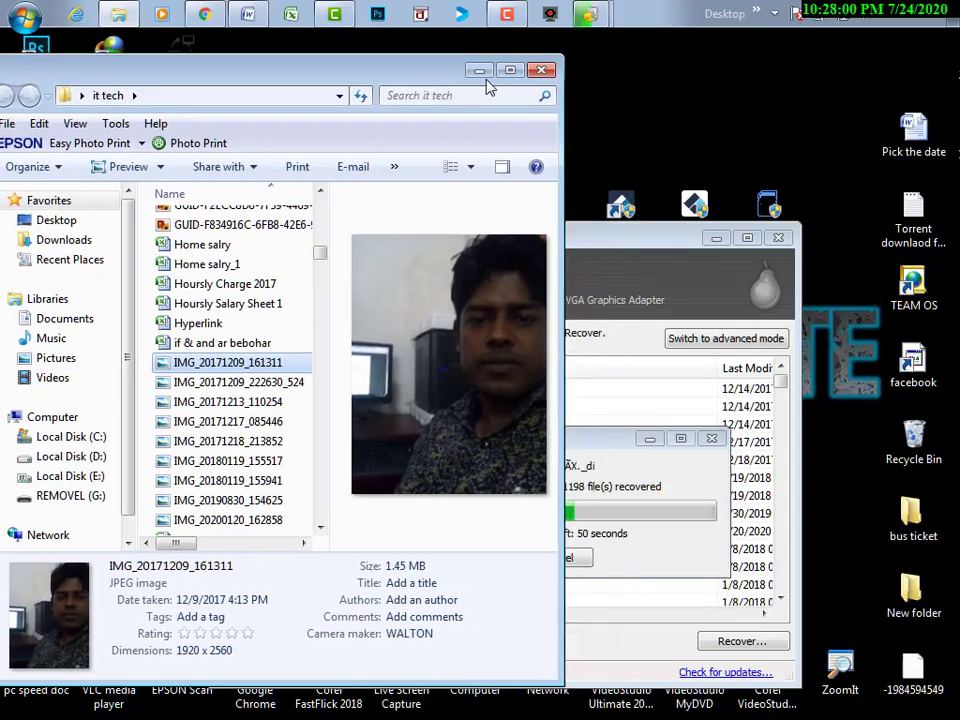
left_click(541, 71)
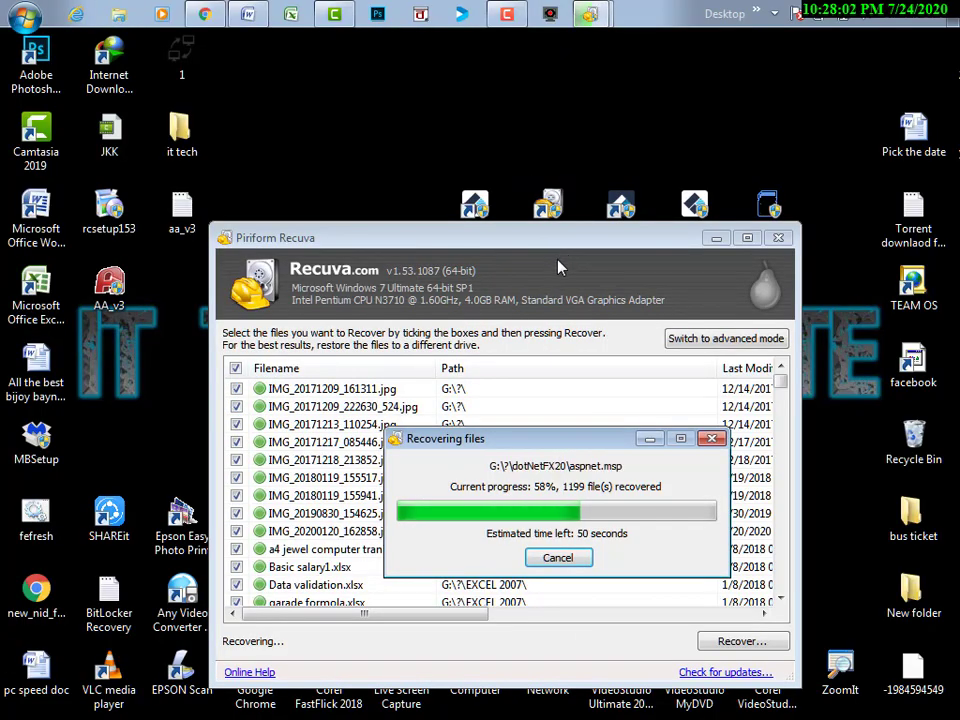